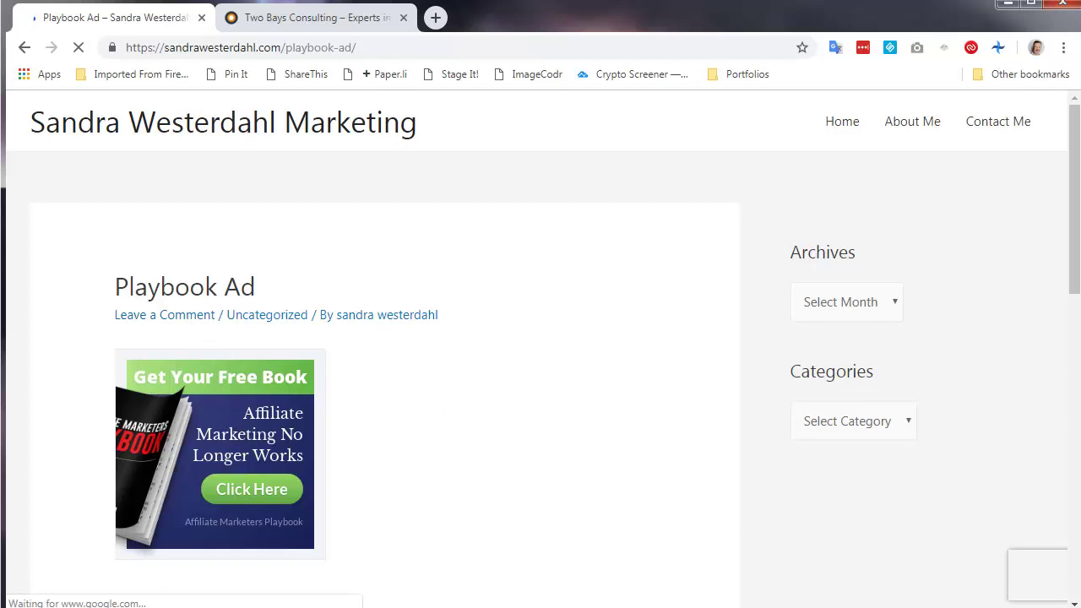
# Step: Reload the Playbook Ad post, check the Two Bays Consulting site, then return to the post
pyautogui.moveTo(335, 320)
pyautogui.mouseDown()
pyautogui.moveTo(142, 334)
pyautogui.moveTo(98, 506)
pyautogui.moveTo(392, 564)
pyautogui.moveTo(368, 359)
pyautogui.moveTo(311, 321)
pyautogui.mouseUp()
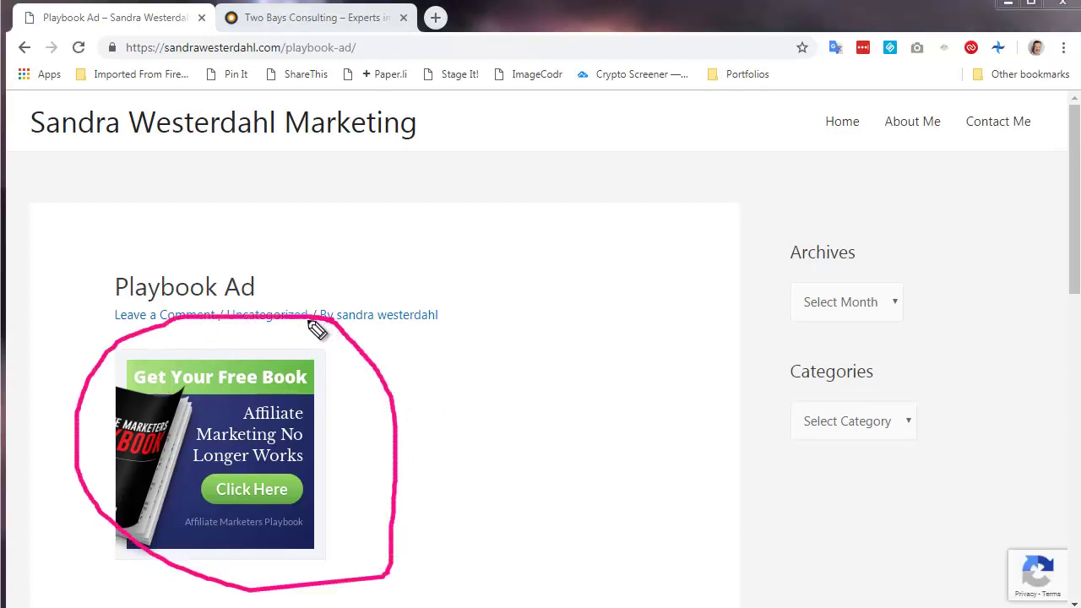
pyautogui.moveTo(350, 425)
pyautogui.mouseDown()
pyautogui.moveTo(588, 385)
pyautogui.moveTo(777, 251)
pyautogui.mouseUp()
pyautogui.moveTo(842, 227)
pyautogui.mouseDown()
pyautogui.moveTo(873, 222)
pyautogui.moveTo(856, 231)
pyautogui.moveTo(840, 214)
pyautogui.mouseUp()
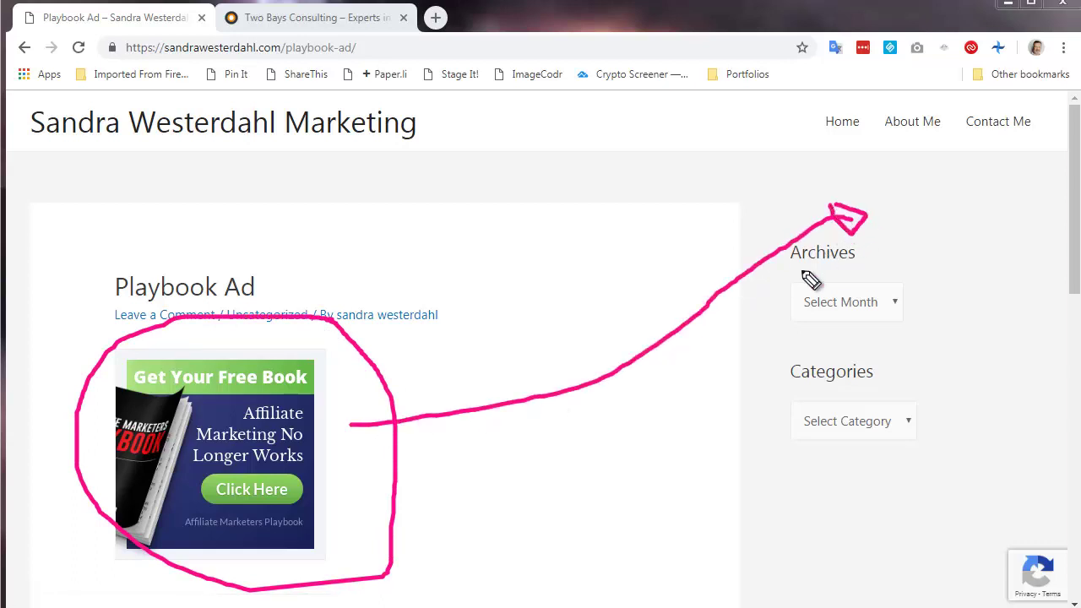
pyautogui.moveTo(755, 162); pyautogui.dragTo(795, 515)
pyautogui.moveTo(757, 172)
pyautogui.mouseDown()
pyautogui.moveTo(1006, 149)
pyautogui.moveTo(1062, 426)
pyautogui.moveTo(1053, 534)
pyautogui.mouseUp()
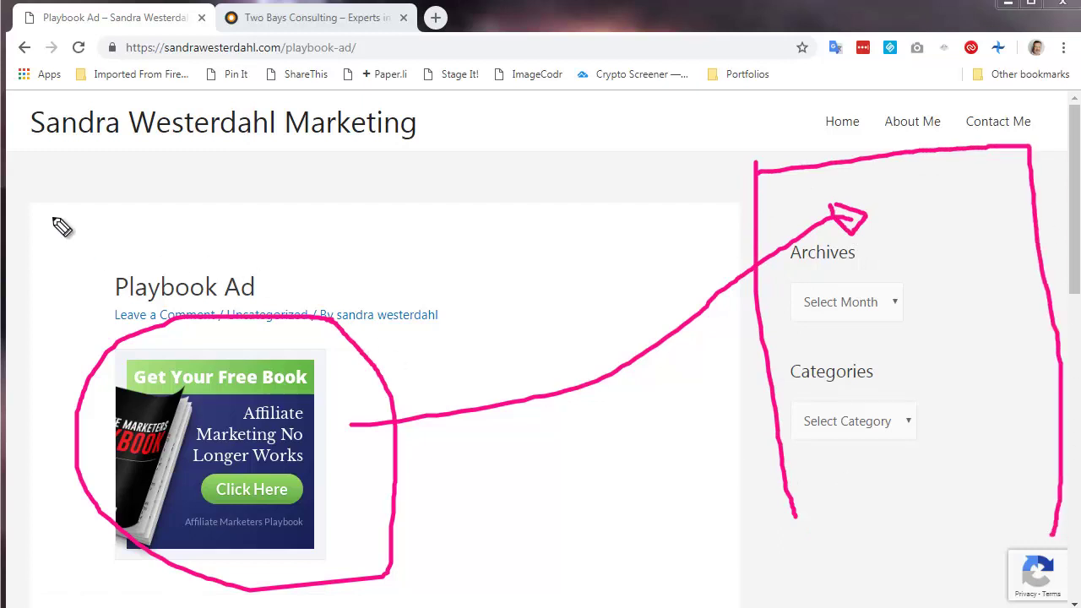
pyautogui.moveTo(222, 325); pyautogui.dragTo(306, 330)
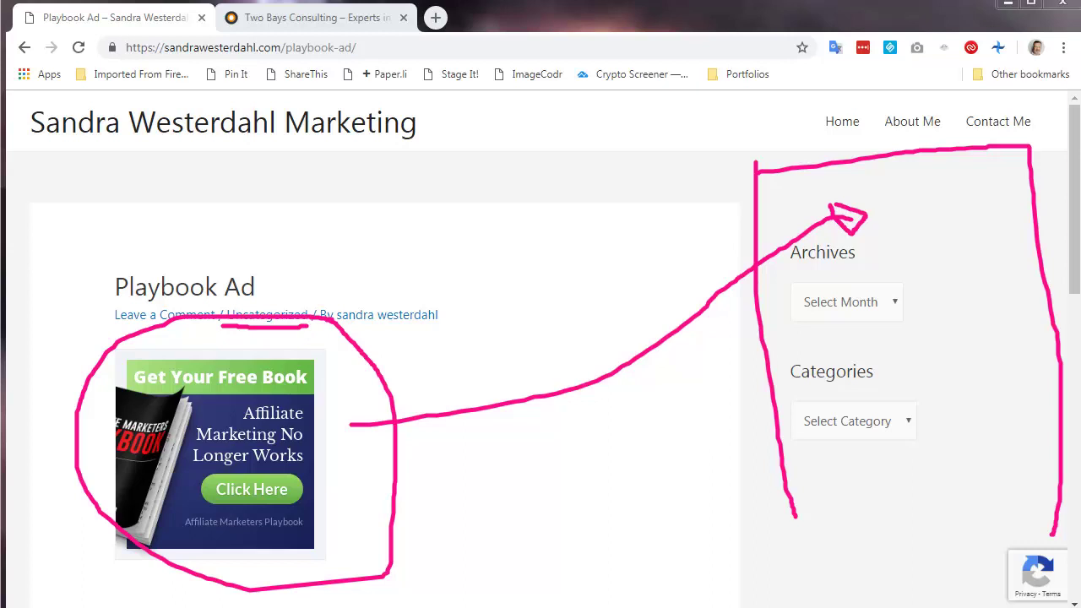
pyautogui.press('F5')
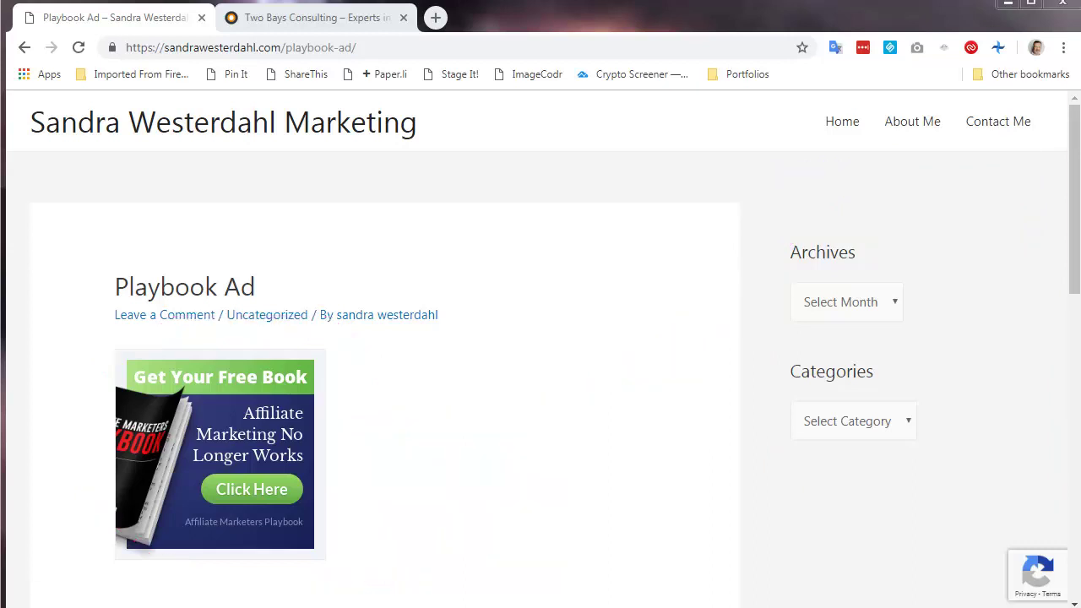
pyautogui.click(365, 20)
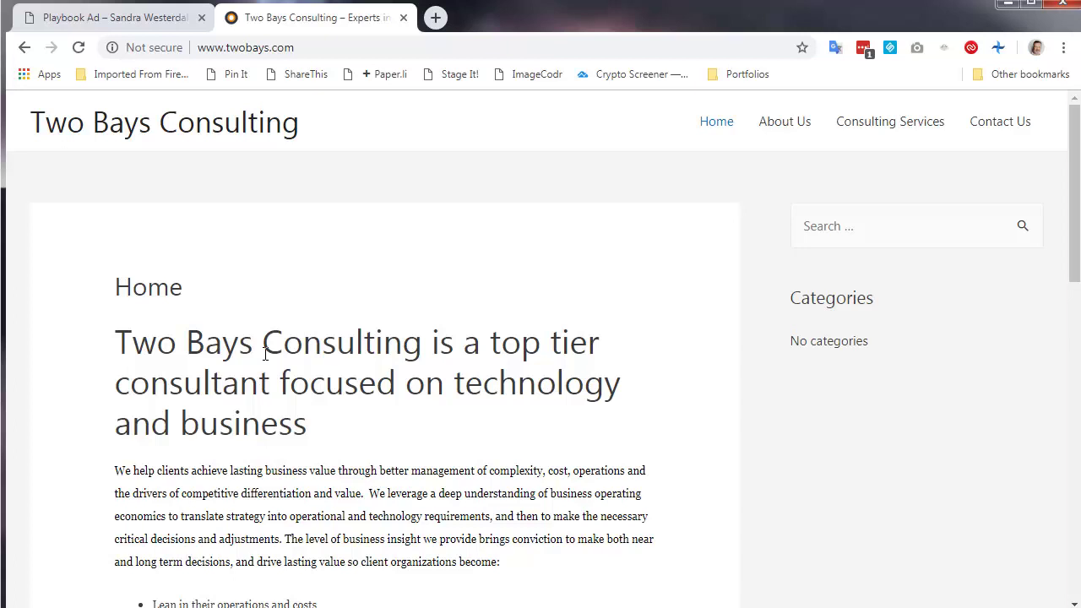
pyautogui.click(114, 28)
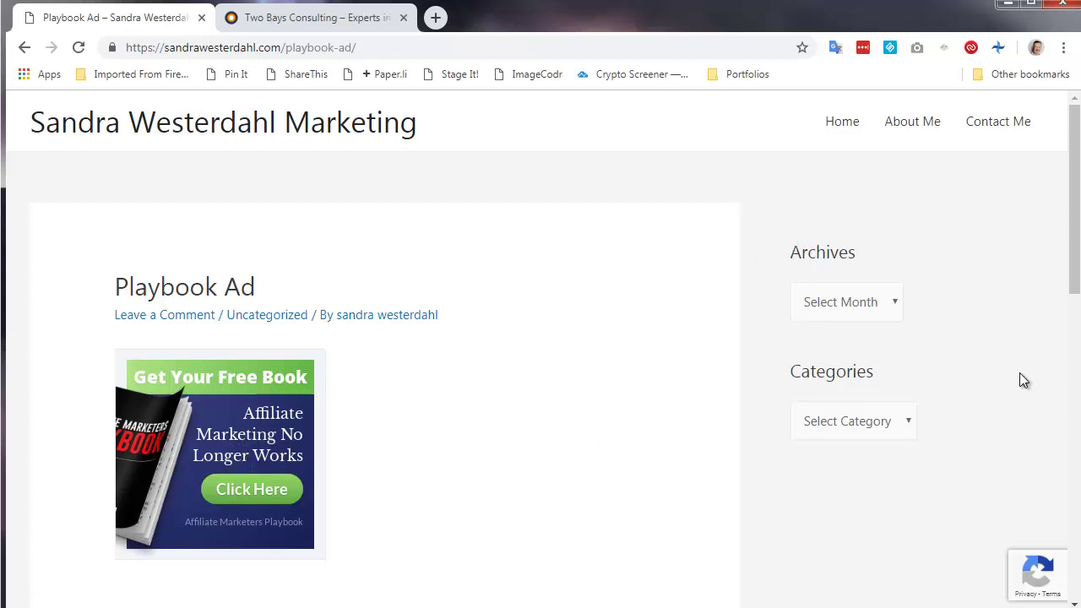
# Step: Follow the Playbook banner's link to the Affiliate Marketers Playbook landing page and its free book offer
pyautogui.rightClick(243, 454)
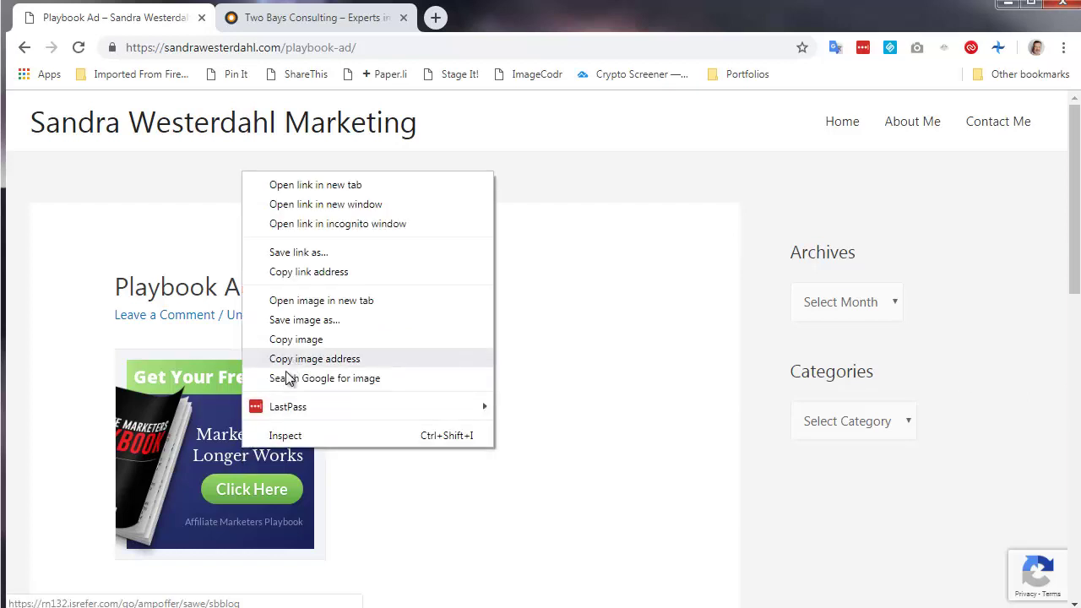
pyautogui.click(180, 487)
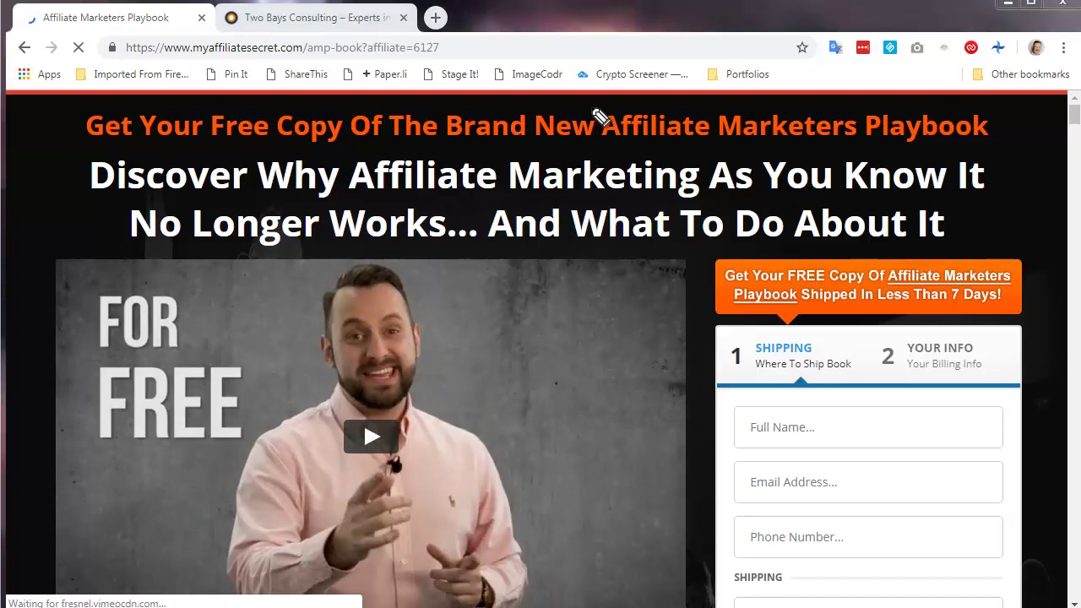
pyautogui.moveTo(402, 59)
pyautogui.mouseDown()
pyautogui.moveTo(434, 64)
pyautogui.moveTo(458, 49)
pyautogui.moveTo(350, 49)
pyautogui.moveTo(376, 68)
pyautogui.moveTo(412, 65)
pyautogui.mouseUp()
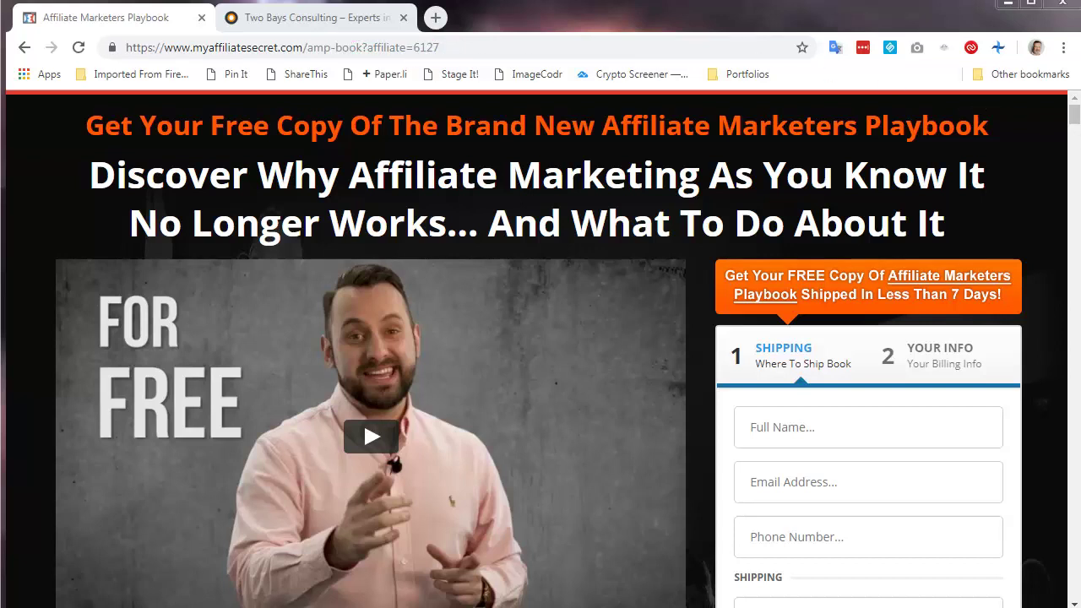
pyautogui.click(436, 17)
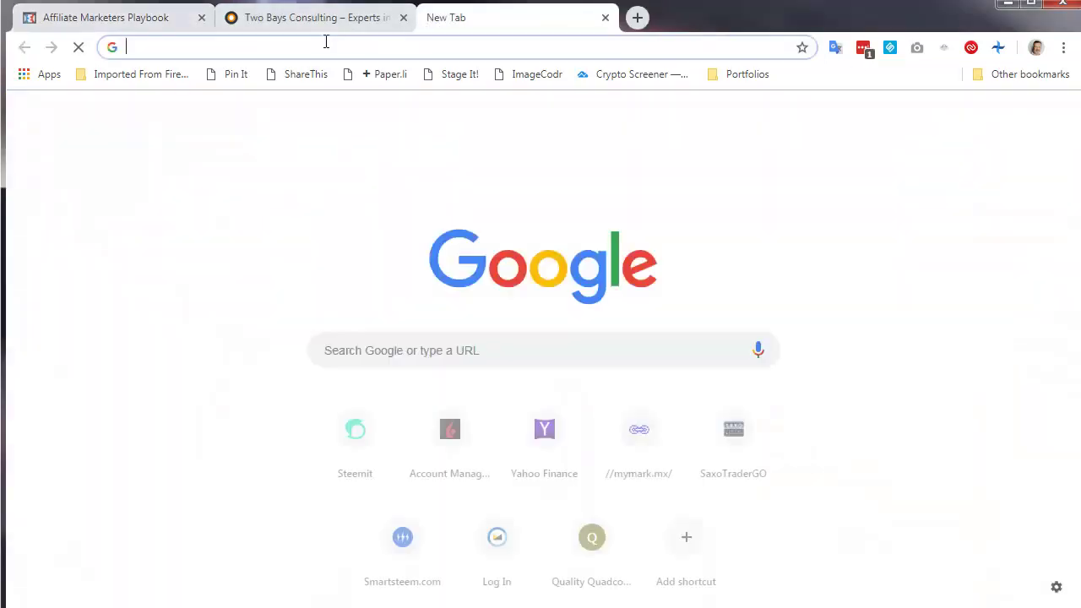
# Step: In a new tab, go to the Internet Profits Certified Resources page
pyautogui.write('internetprofitscertified.com')
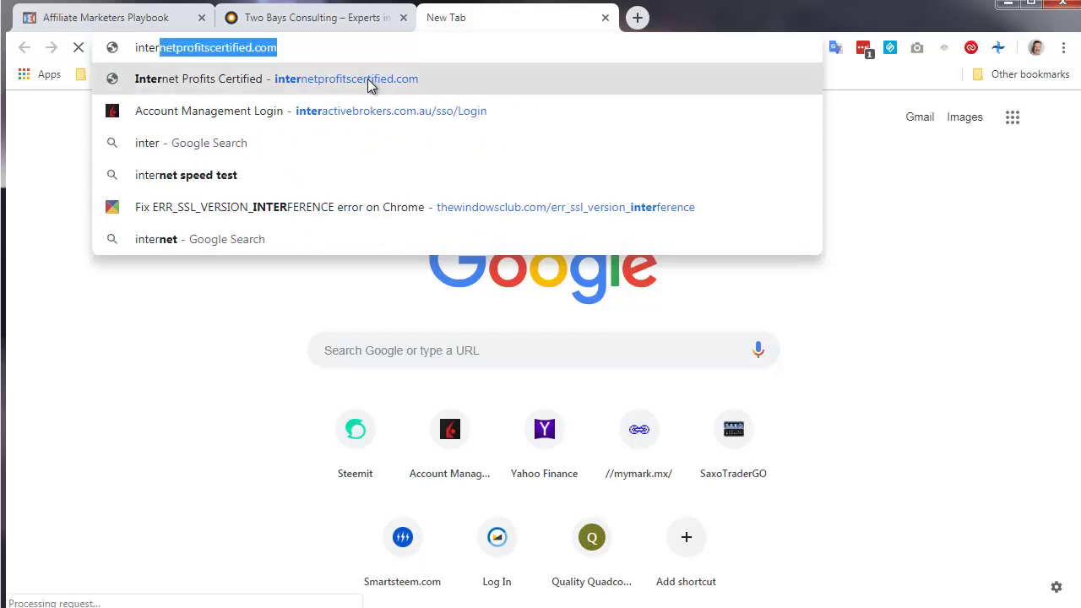
pyautogui.click(369, 81)
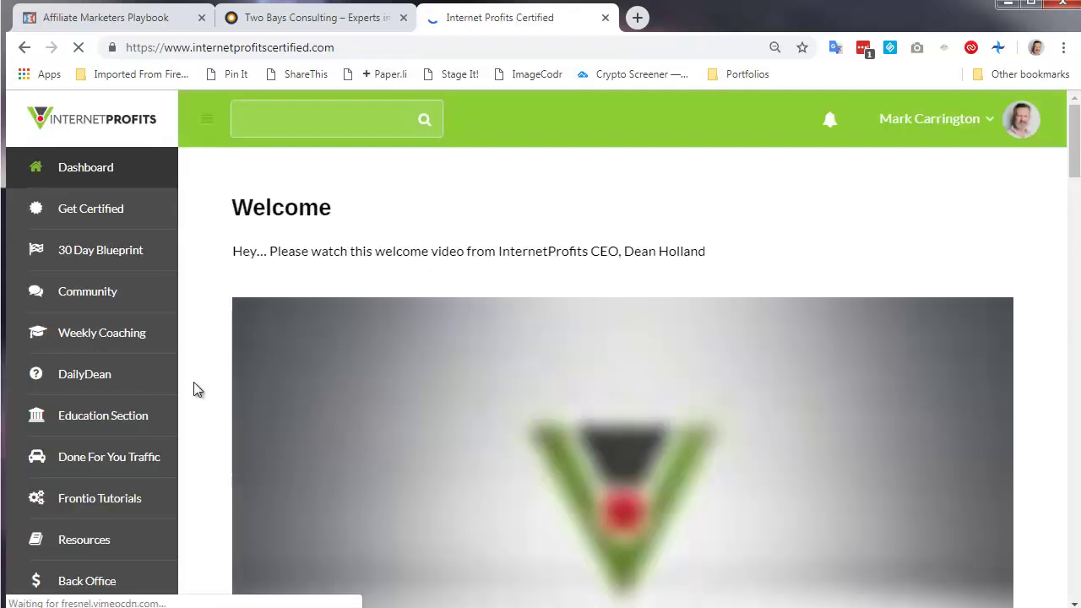
pyautogui.scroll(-2, 196, 390)
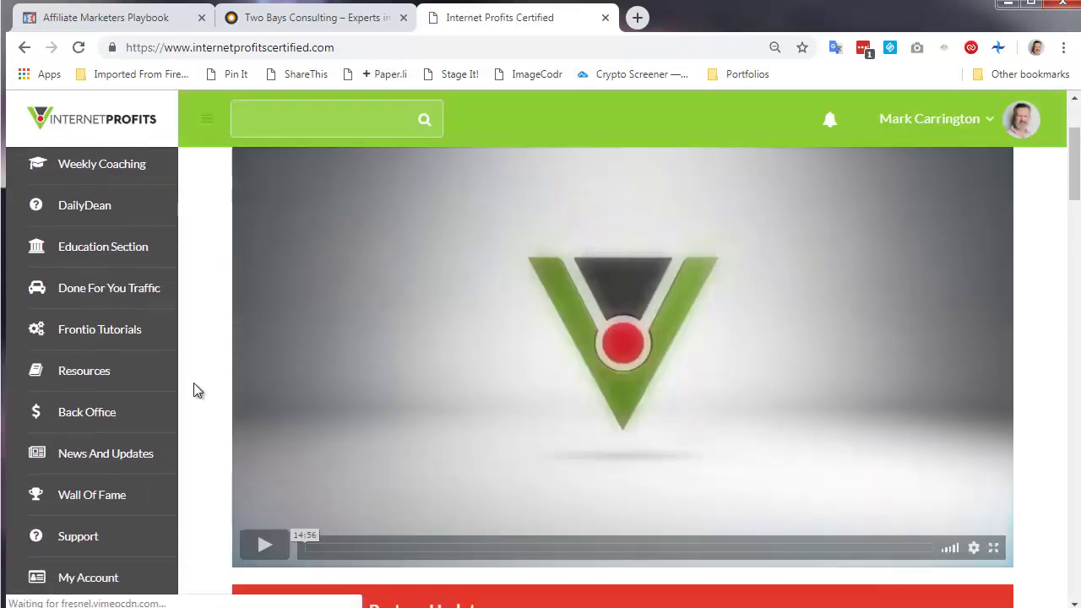
pyautogui.click(90, 381)
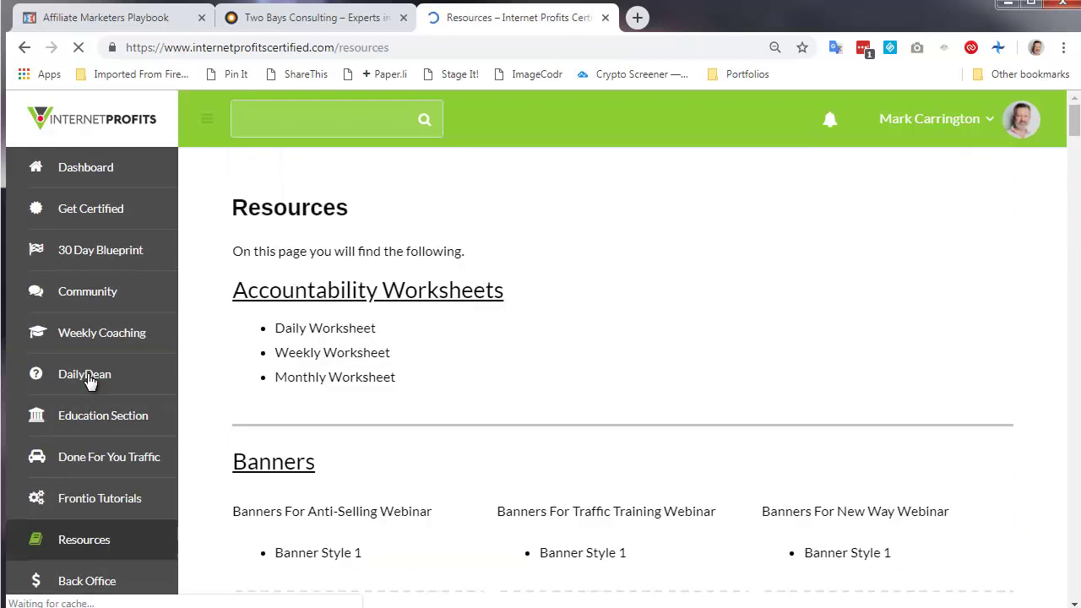
# Step: Scroll through the Resources banner sets down to the Affiliate Marketers Playbook styles
pyautogui.scroll(-1, 815, 376)
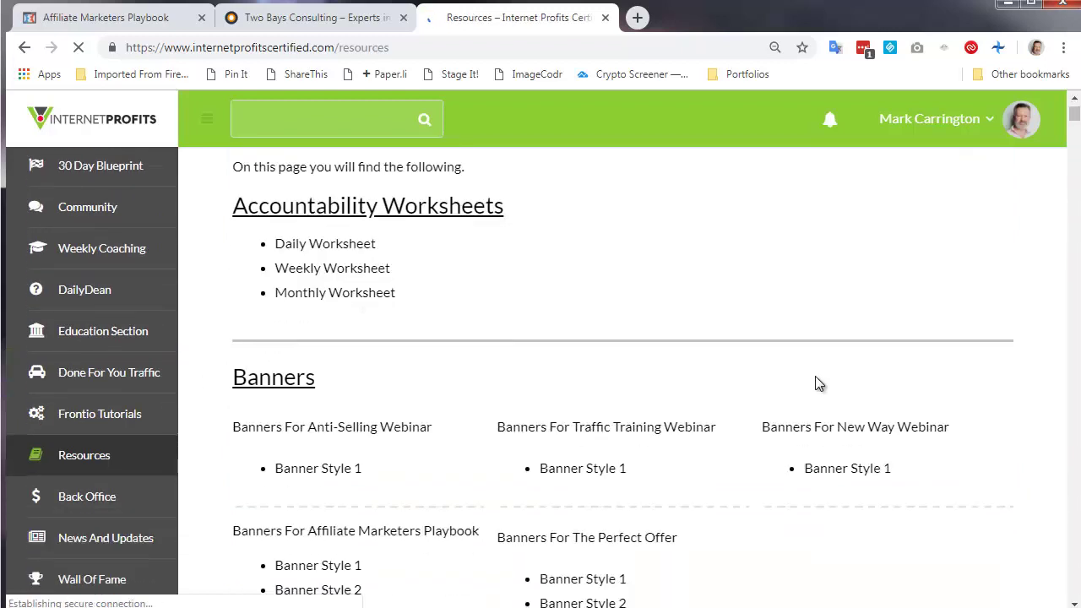
pyautogui.scroll(-2, 817, 383)
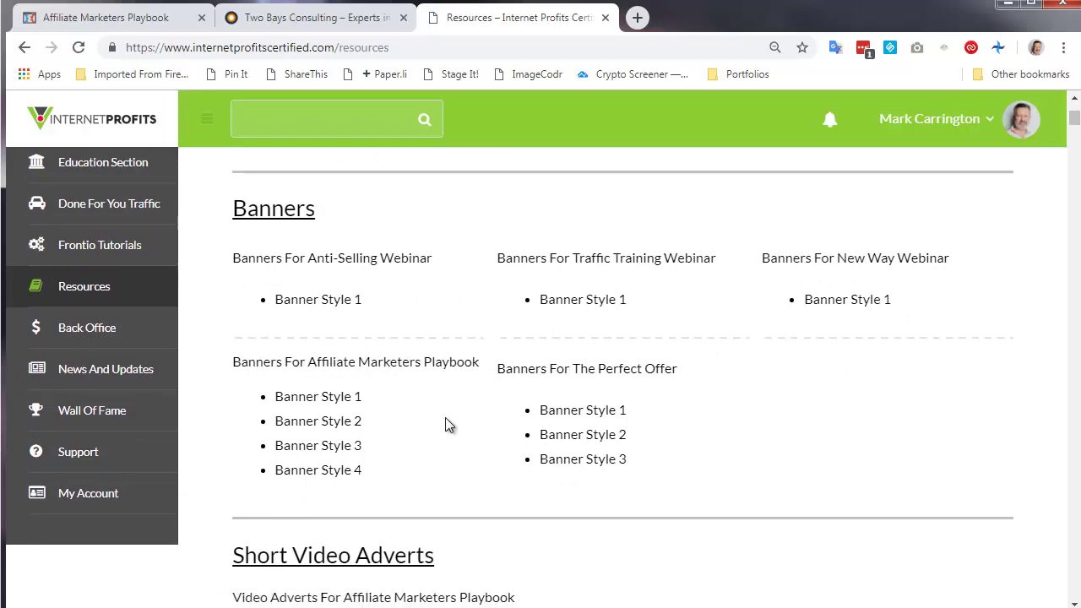
pyautogui.scroll(-10, 448, 425)
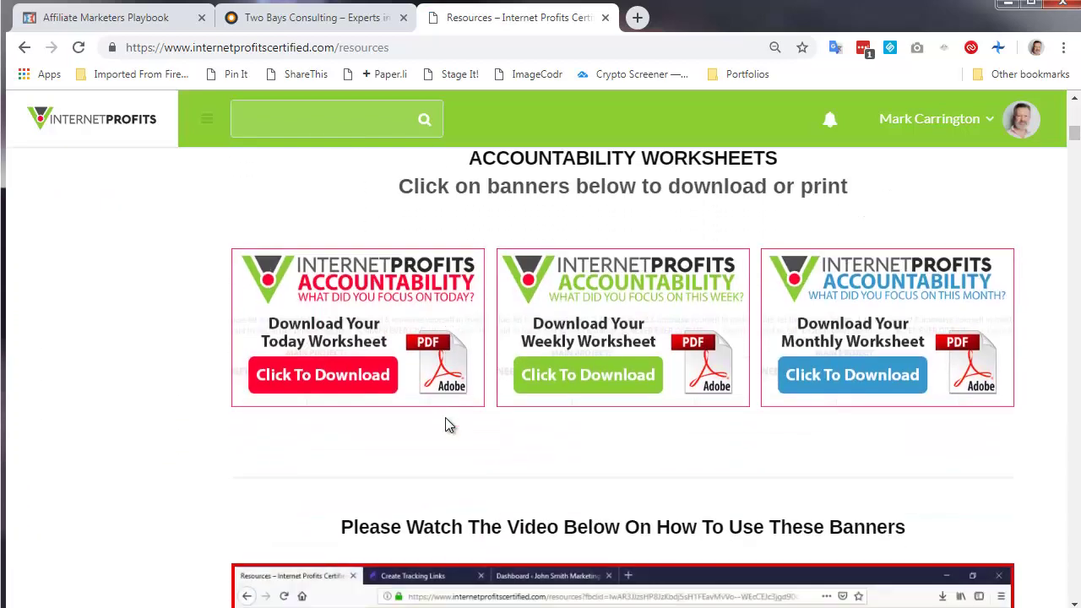
pyautogui.scroll(-6, 445, 418)
pyautogui.scroll(2, 445, 417)
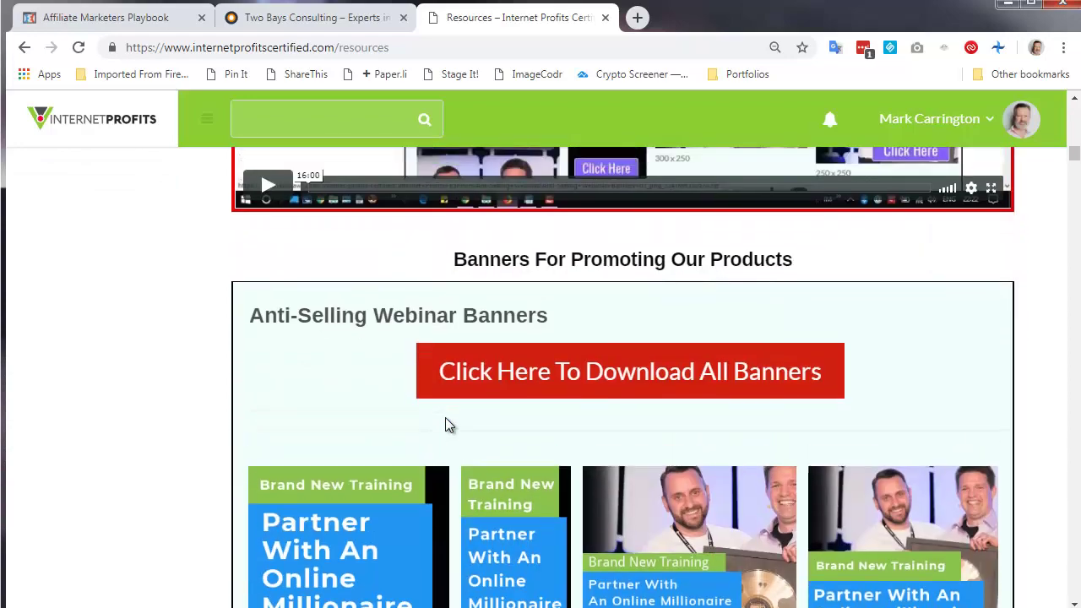
pyautogui.scroll(-13, 445, 417)
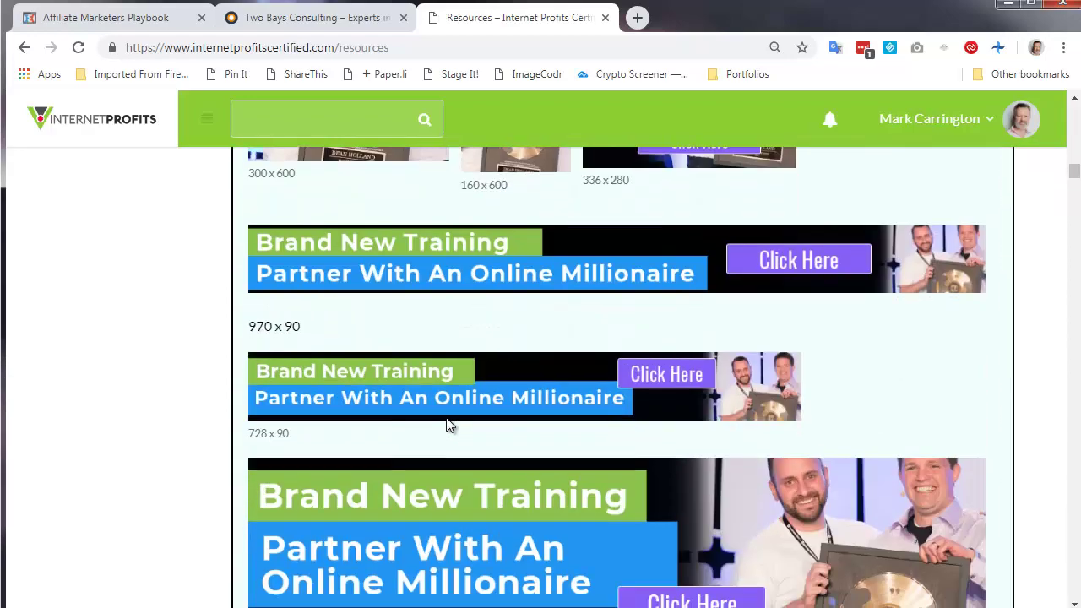
pyautogui.scroll(-12, 446, 417)
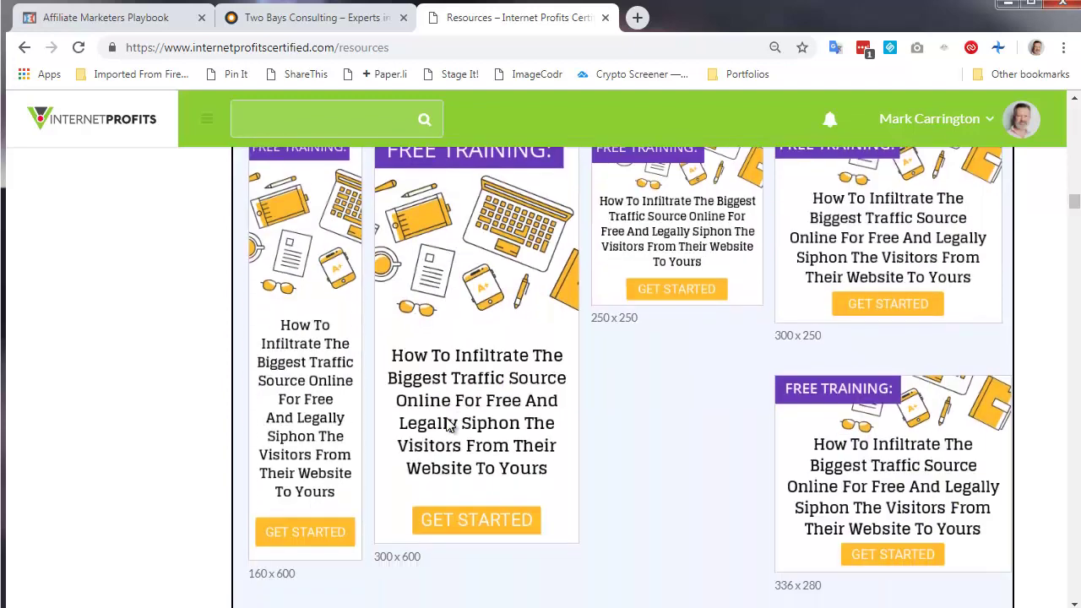
pyautogui.scroll(-4, 446, 417)
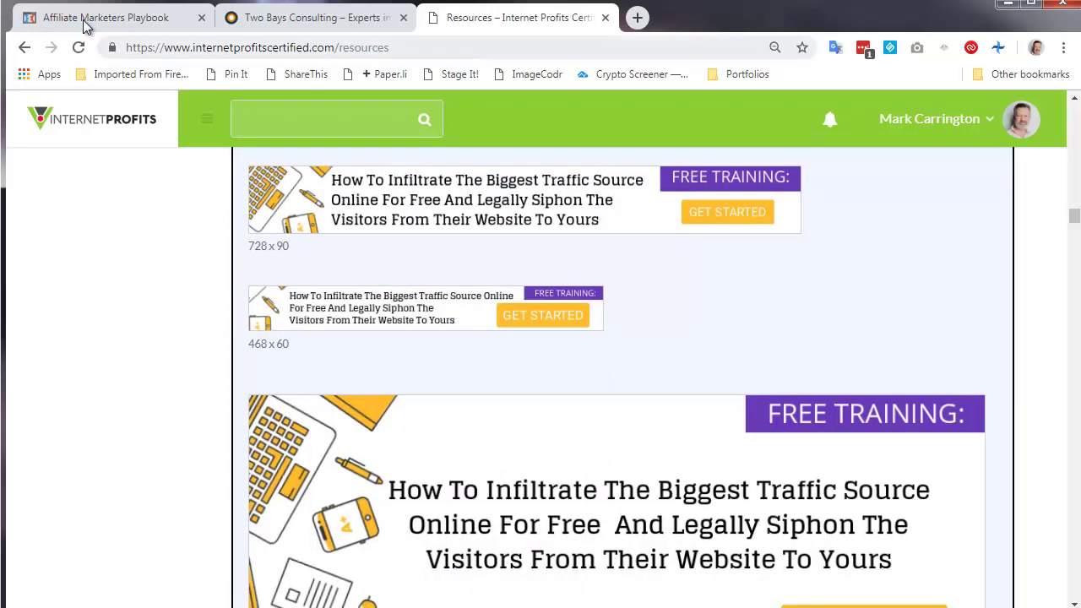
pyautogui.click(84, 20)
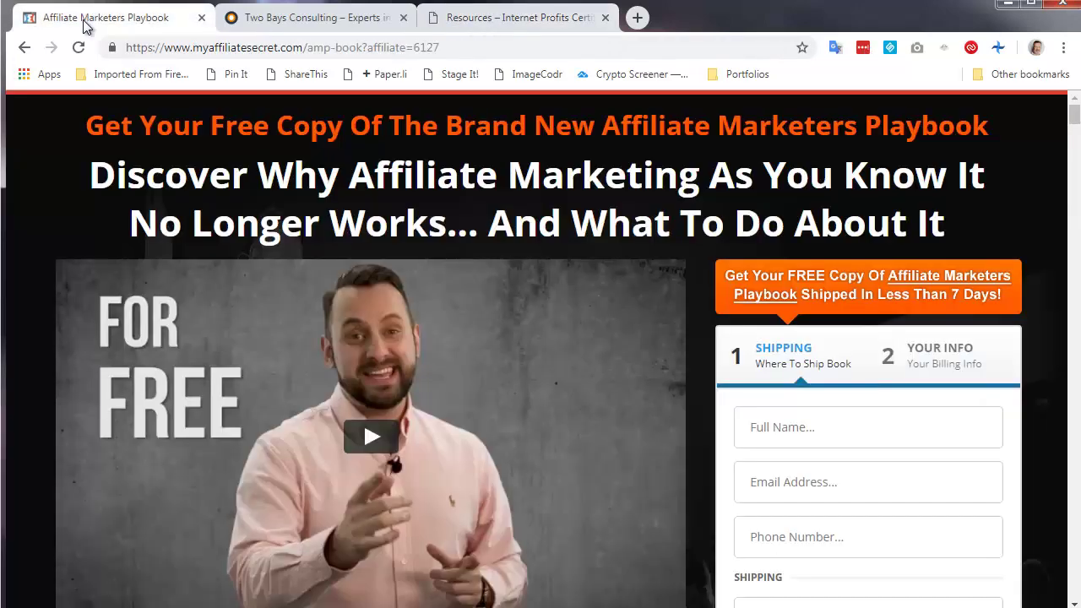
pyautogui.click(24, 46)
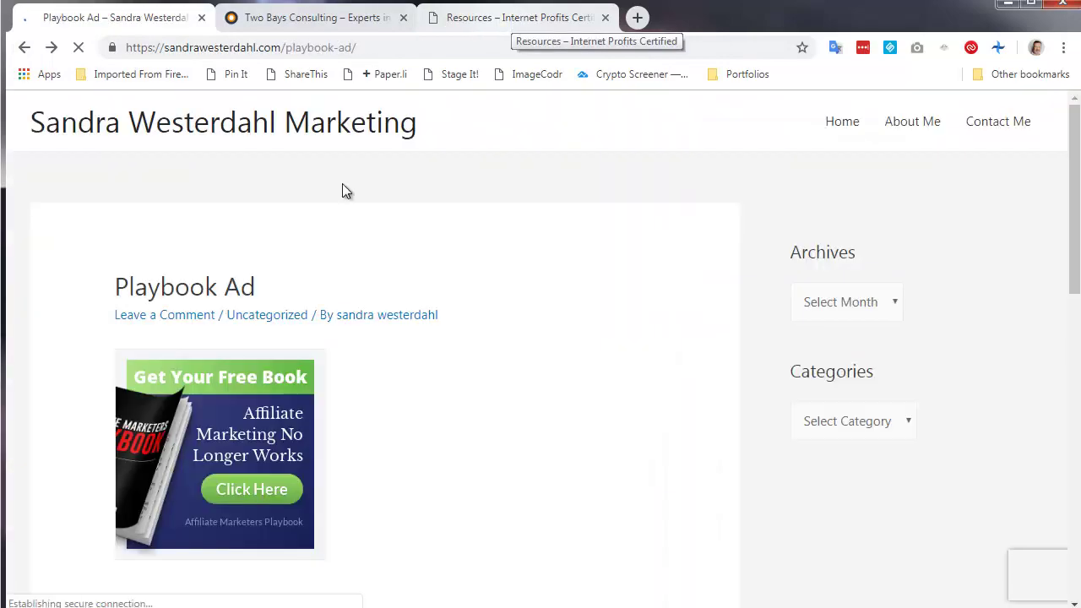
pyautogui.click(500, 20)
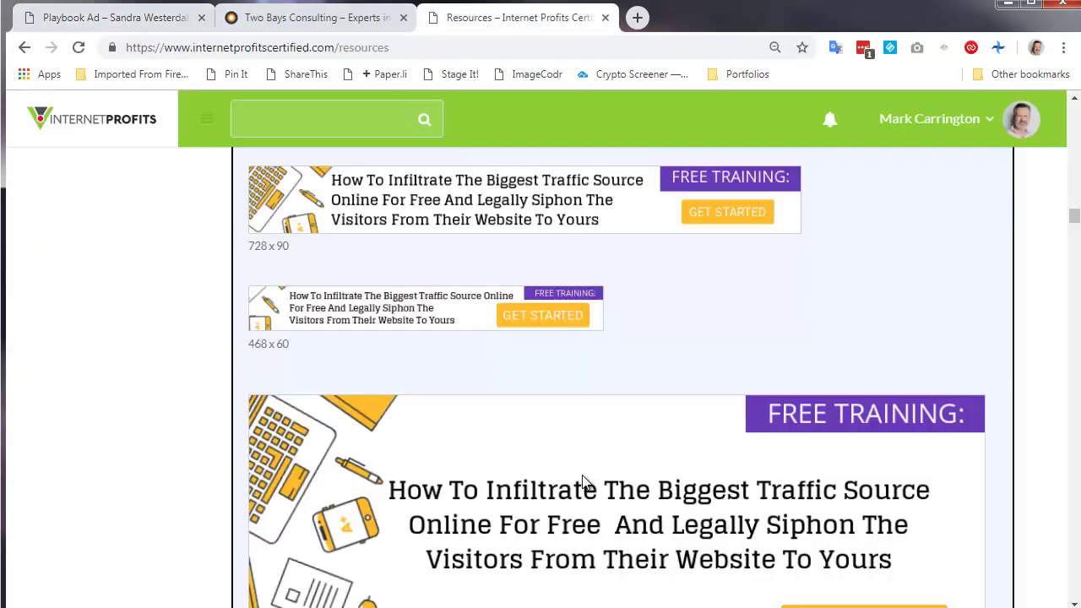
pyautogui.scroll(-2, 582, 478)
pyautogui.scroll(-20, 582, 480)
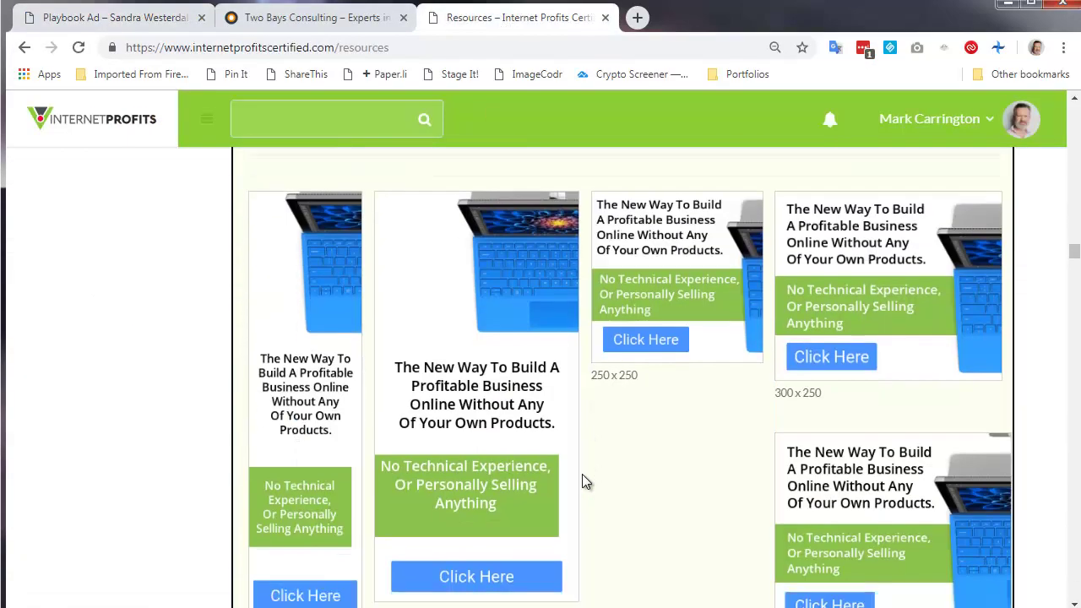
pyautogui.scroll(-15, 581, 480)
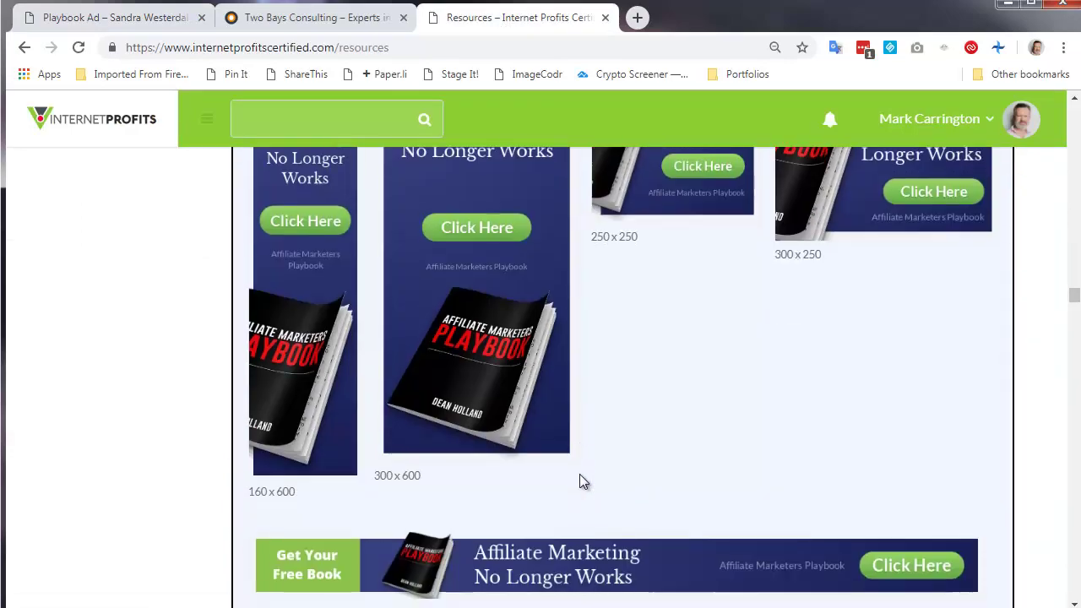
pyautogui.scroll(2, 579, 481)
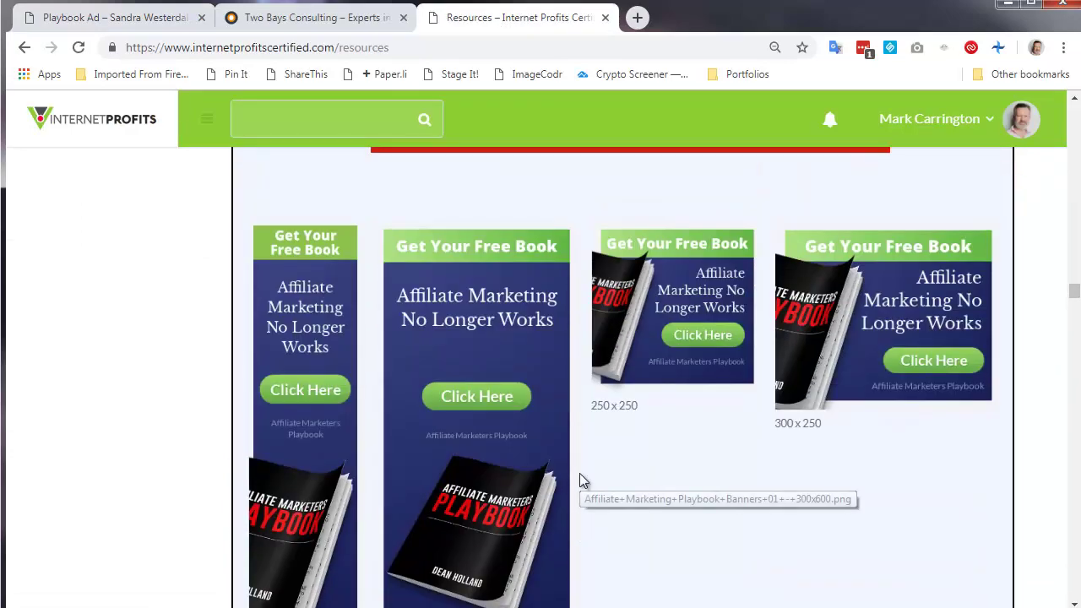
pyautogui.scroll(-1, 579, 474)
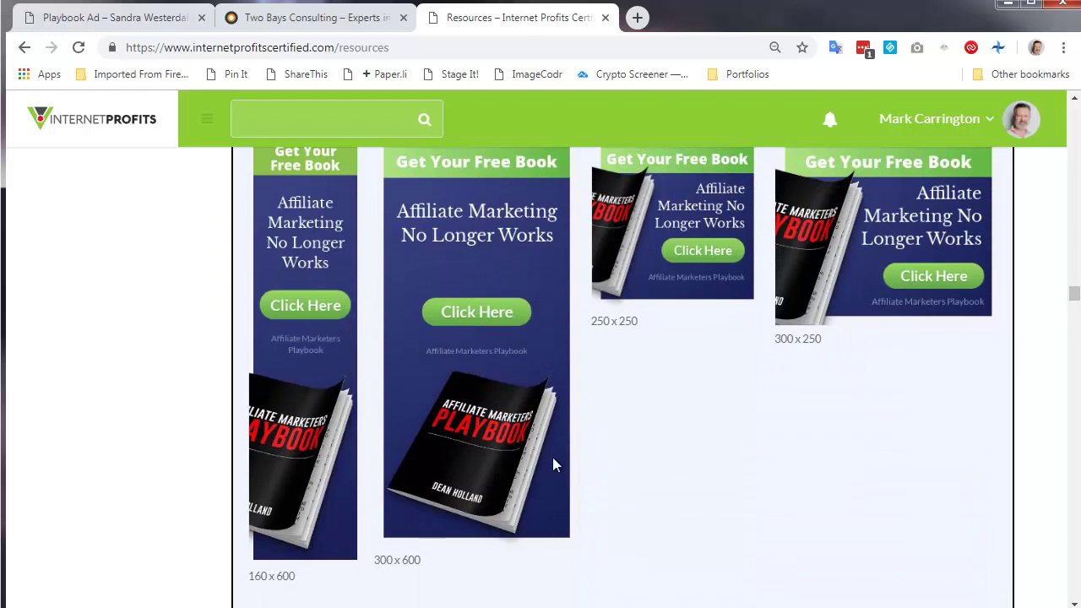
pyautogui.scroll(-1, 552, 457)
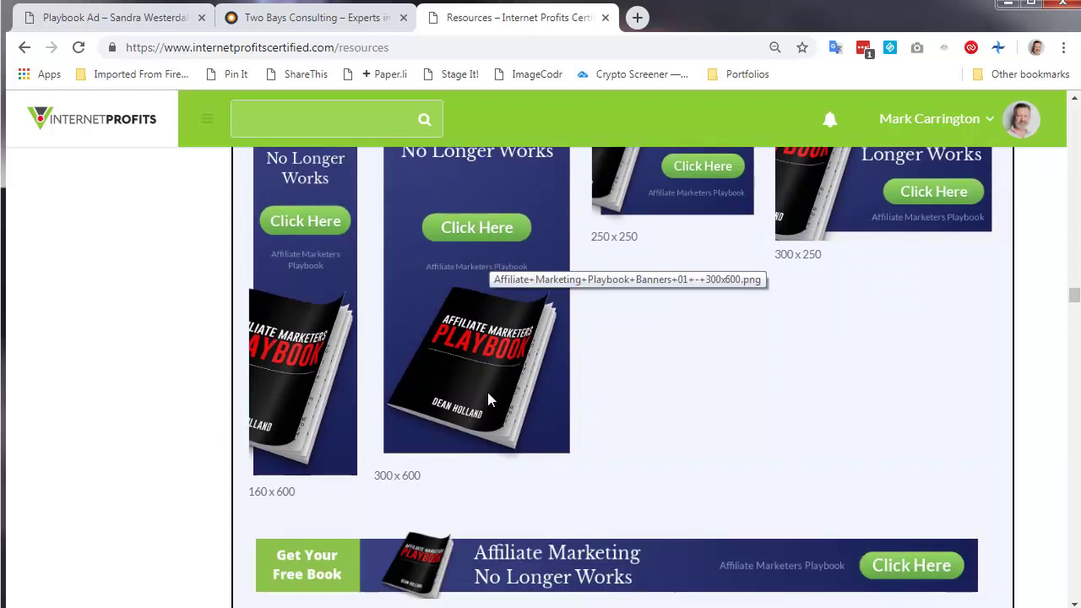
pyautogui.click(150, 24)
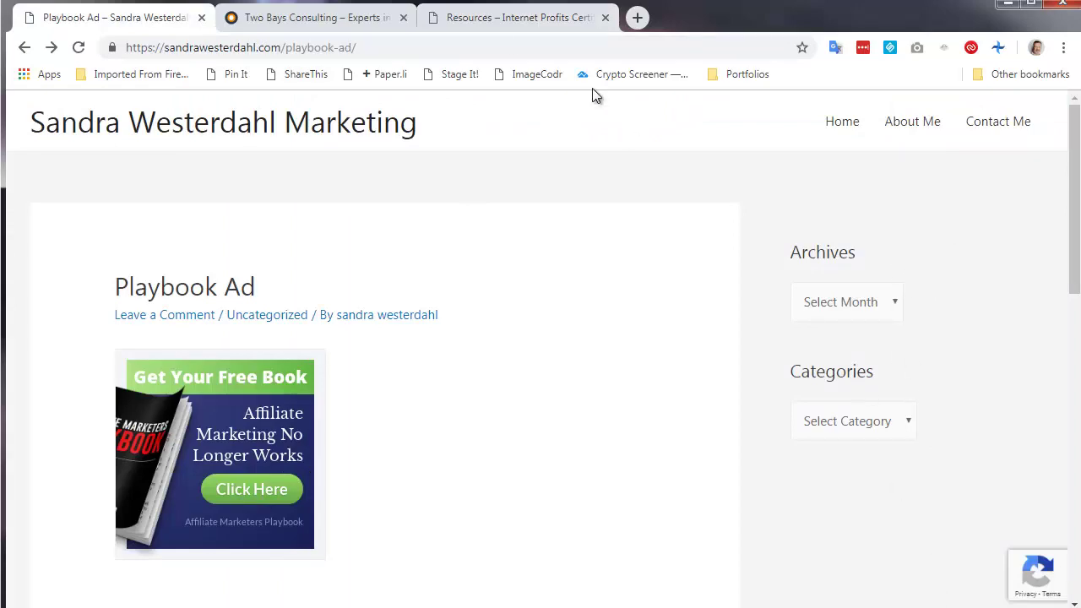
pyautogui.click(493, 25)
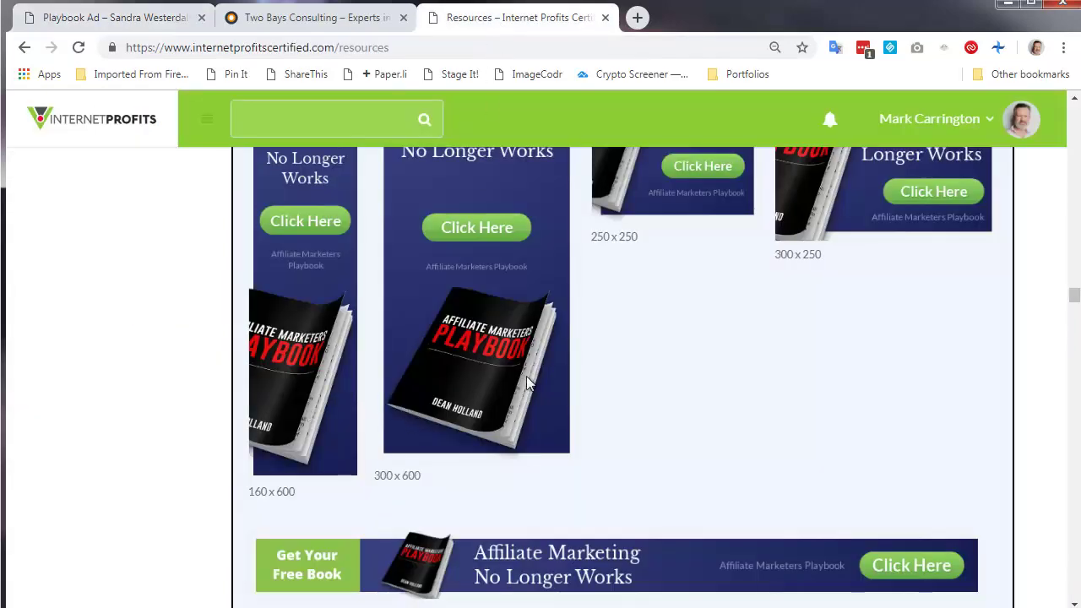
pyautogui.scroll(1, 544, 386)
pyautogui.scroll(2, 545, 386)
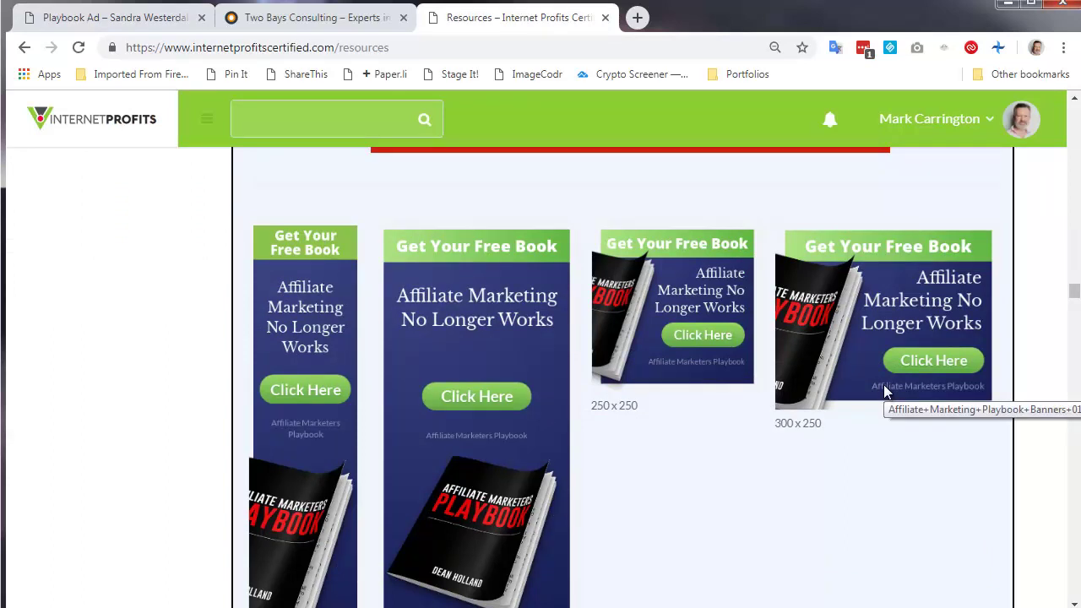
pyautogui.scroll(-3, 883, 384)
pyautogui.scroll(-2, 884, 392)
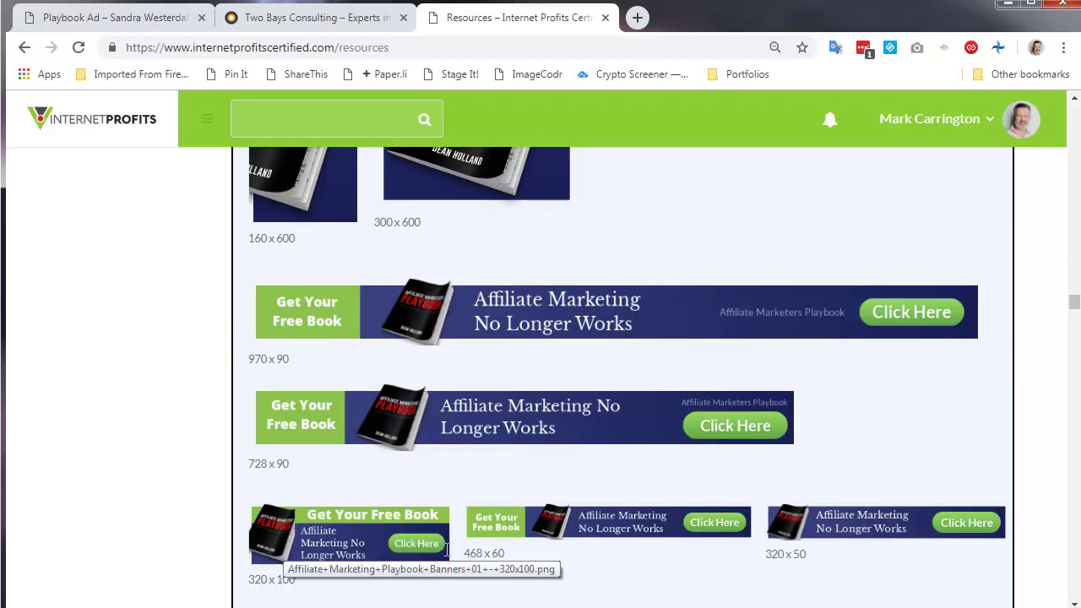
pyautogui.scroll(5, 754, 489)
pyautogui.scroll(-1, 753, 497)
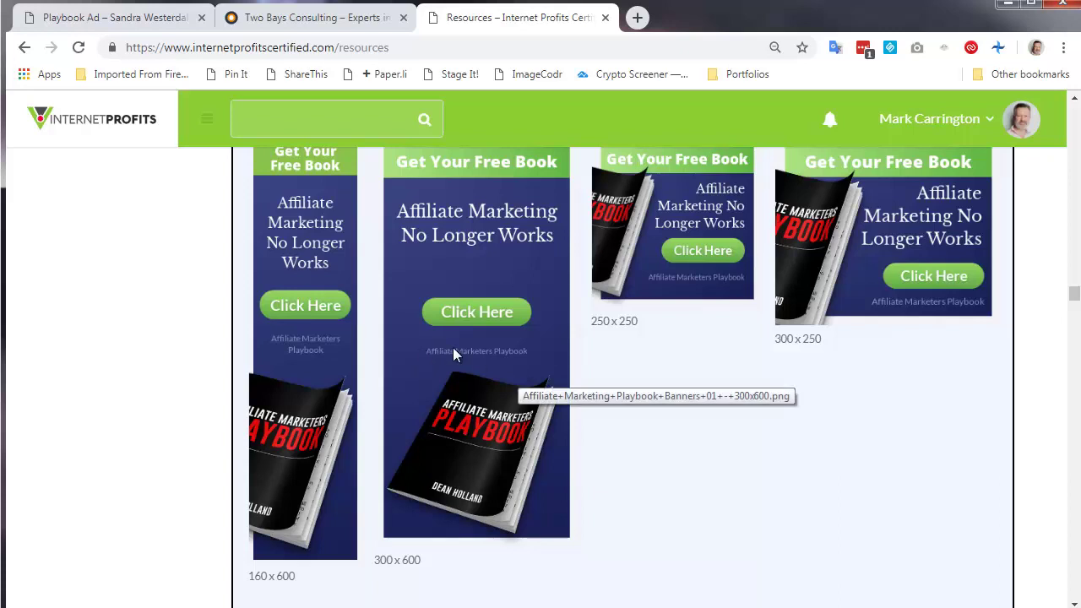
pyautogui.scroll(2, 453, 349)
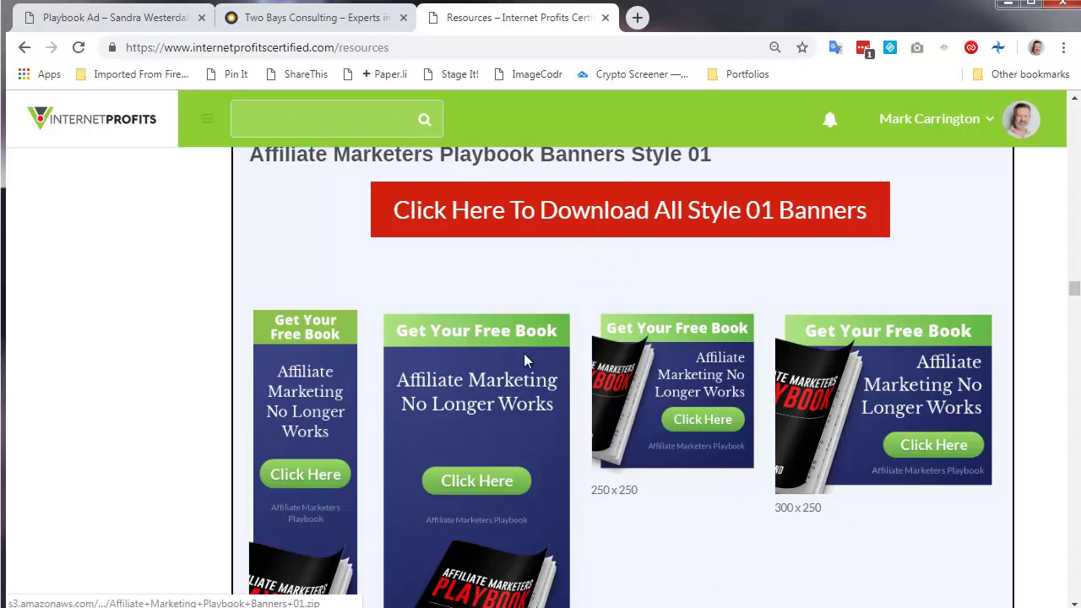
pyautogui.scroll(-2, 477, 507)
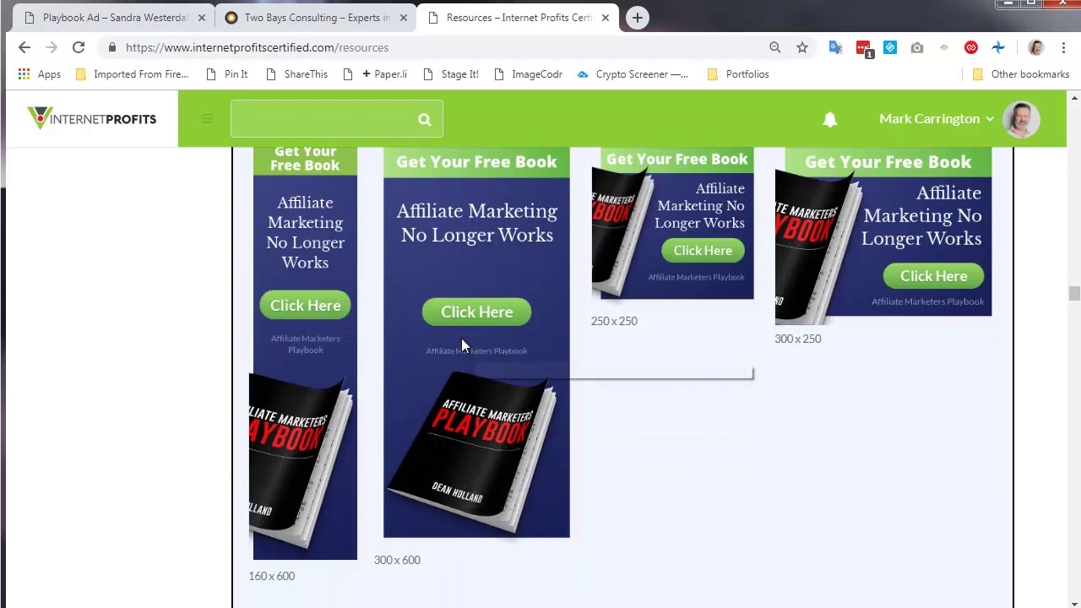
# Step: Save the 300x600 Affiliate Marketers Playbook banner as a PNG in New folder
pyautogui.rightClick(462, 343)
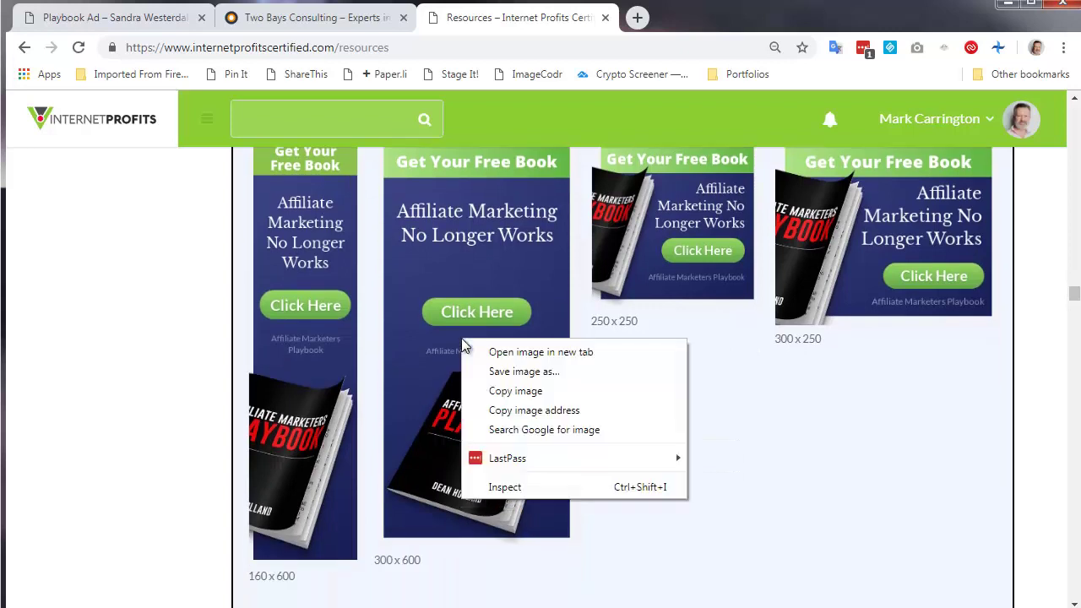
pyautogui.click(518, 376)
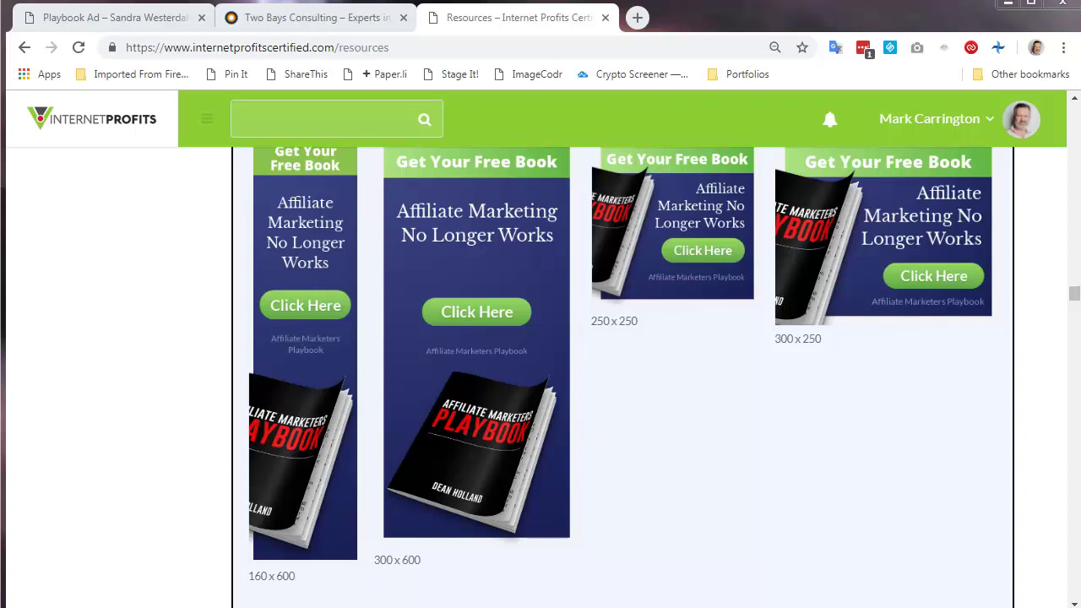
pyautogui.moveTo(0, 34); pyautogui.dragTo(630, 27)
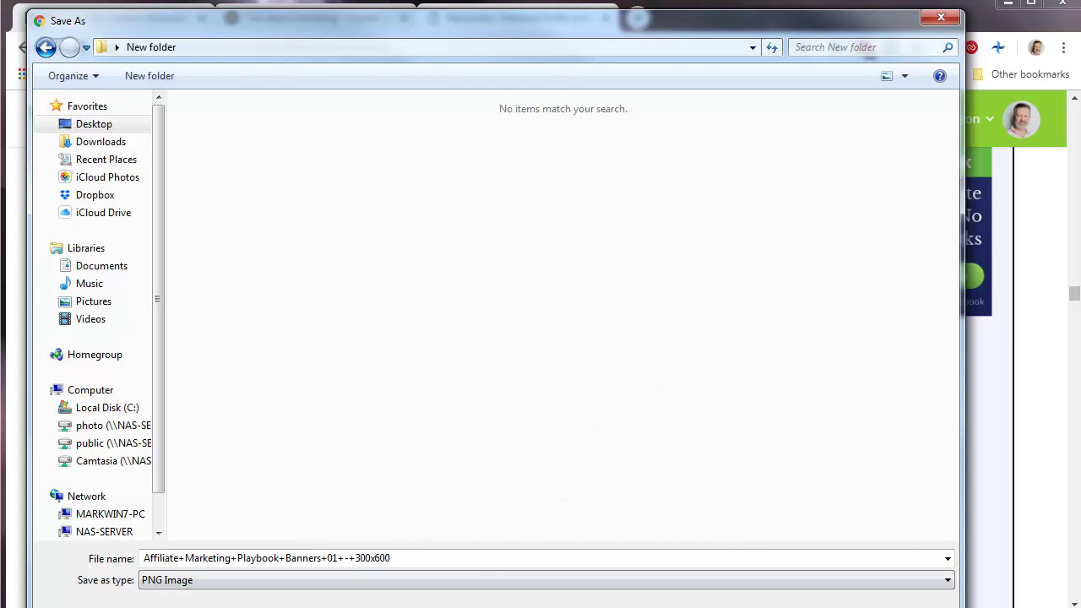
pyautogui.moveTo(450, 31); pyautogui.dragTo(439, 0)
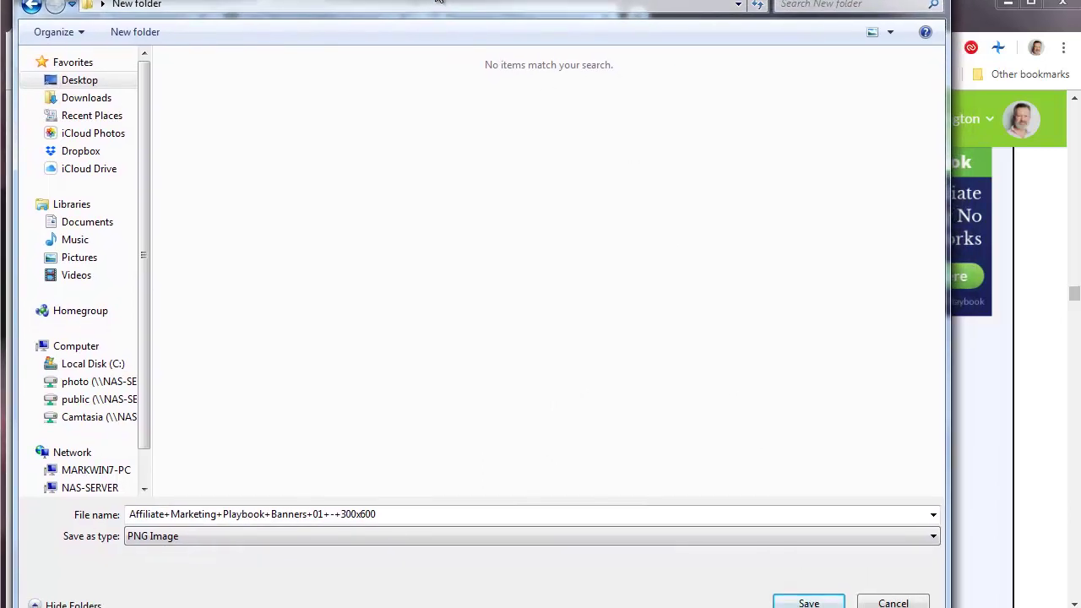
pyautogui.click(813, 599)
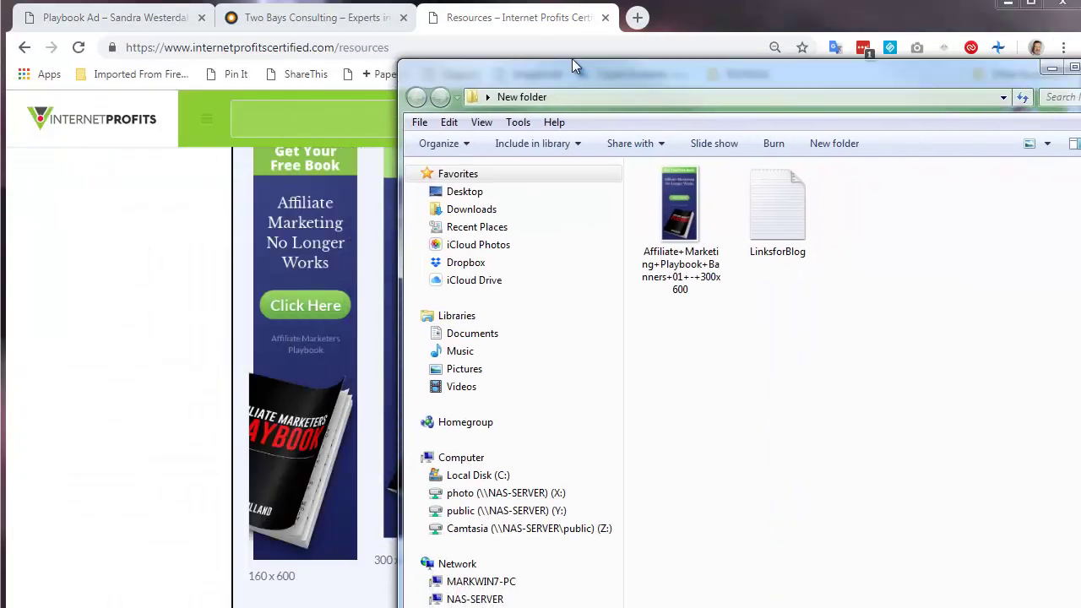
pyautogui.moveTo(572, 58); pyautogui.dragTo(419, 65)
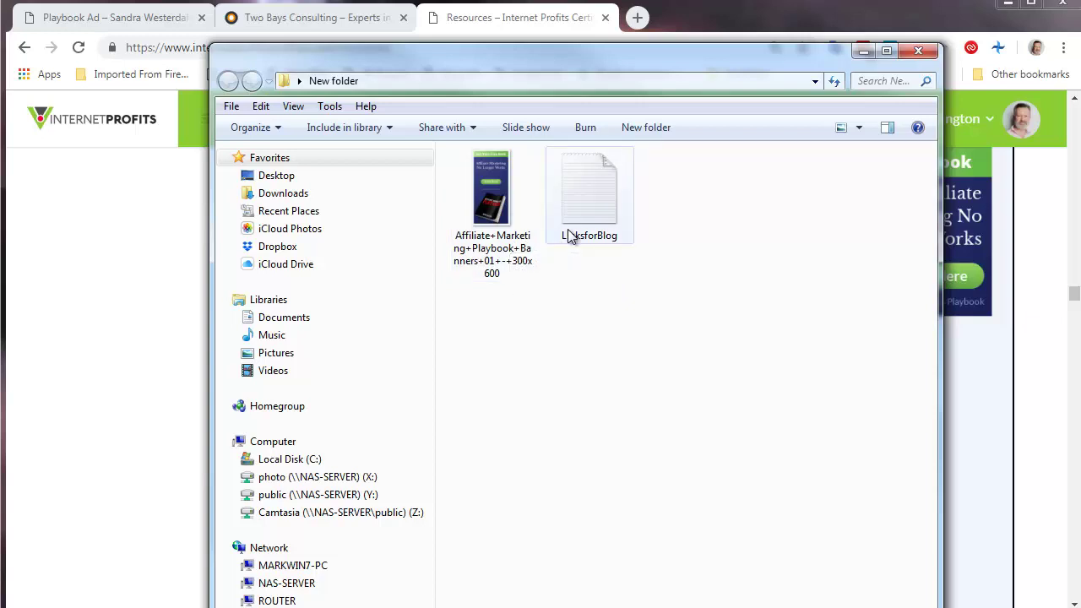
pyautogui.rightClick(566, 328)
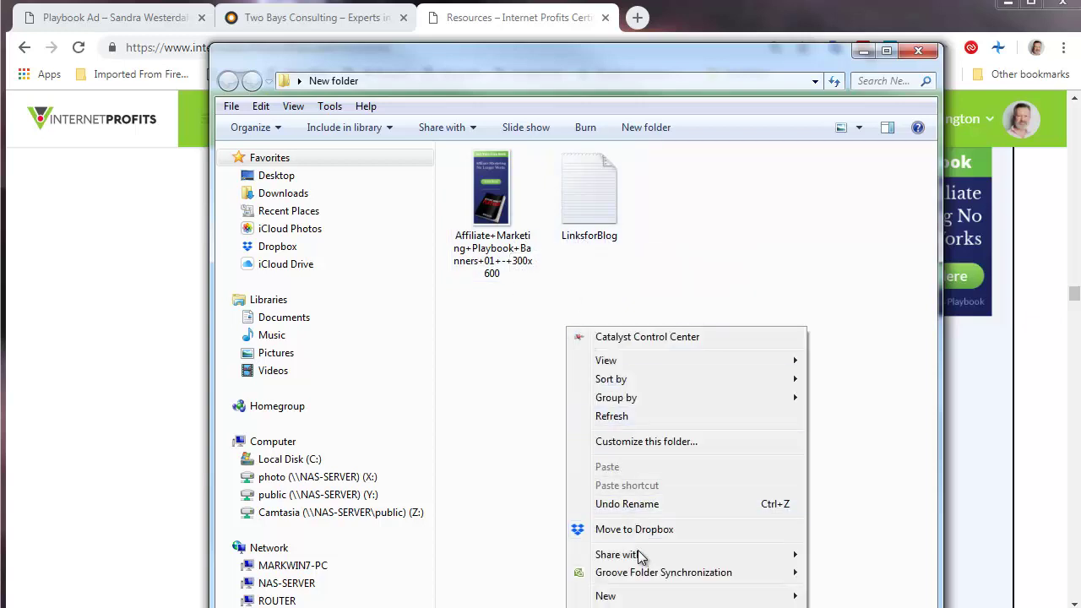
pyautogui.moveTo(639, 601)
pyautogui.moveTo(742, 57); pyautogui.dragTo(5, 126)
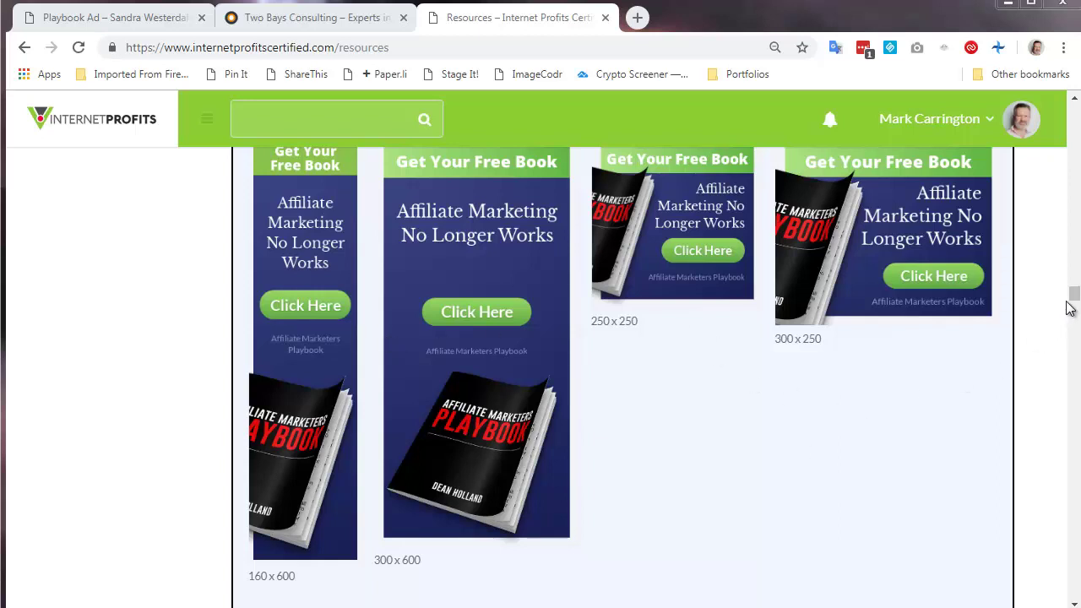
# Step: Go from the Internet Profits home page via Back Office to the Infusionsoft Link Generator
pyautogui.click(22, 48)
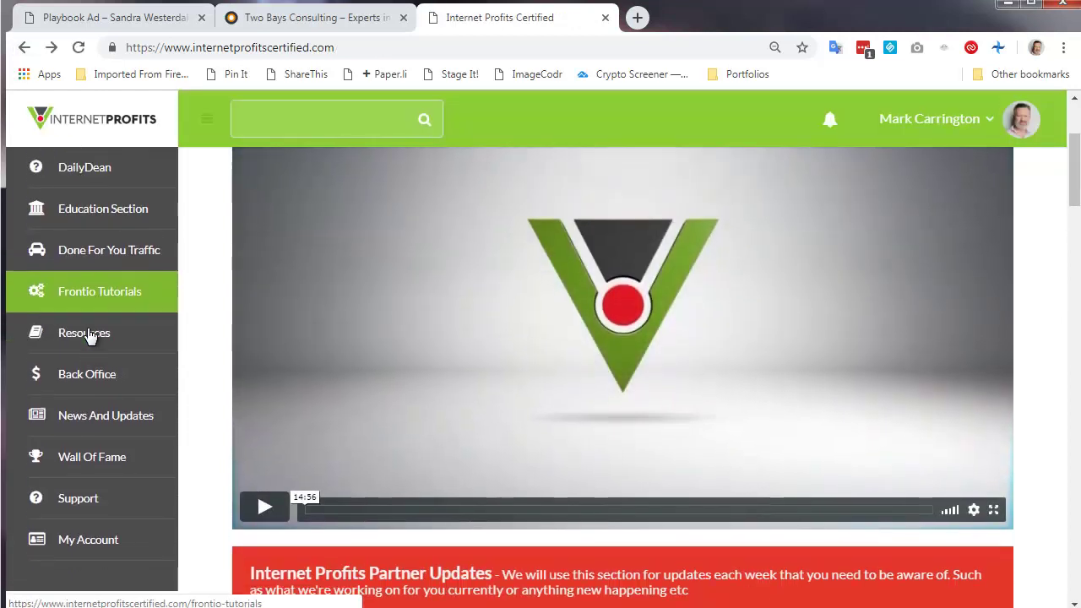
pyautogui.click(88, 411)
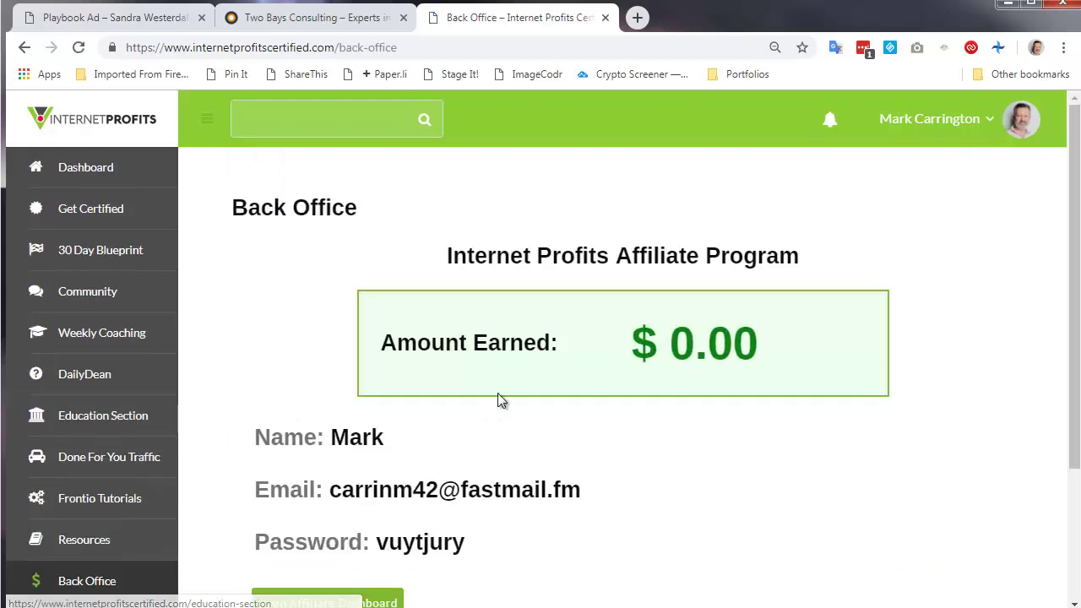
pyautogui.scroll(-3, 497, 392)
pyautogui.click(380, 434)
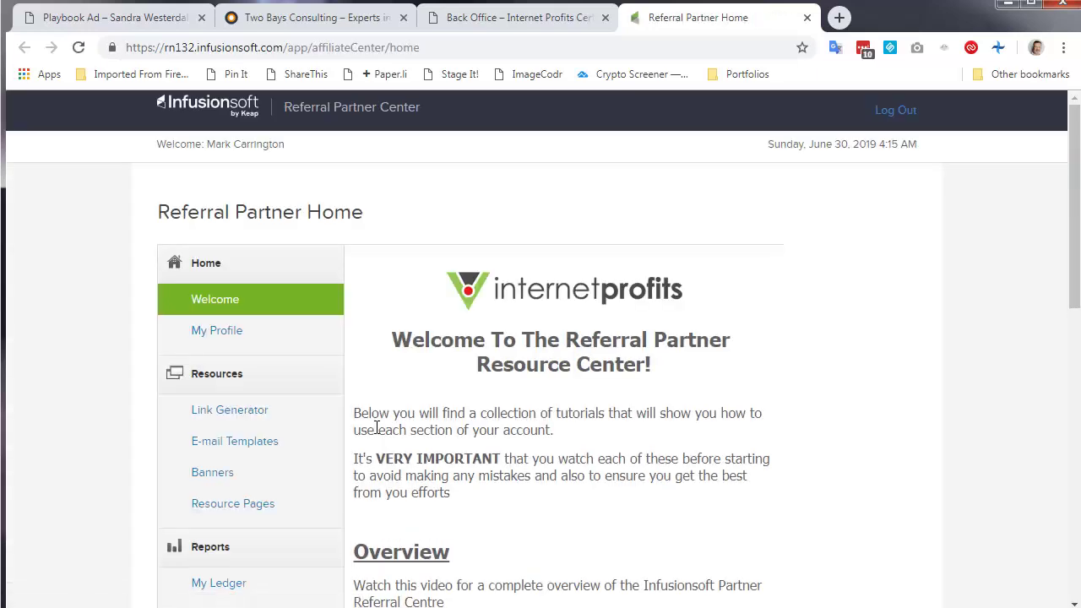
pyautogui.click(241, 416)
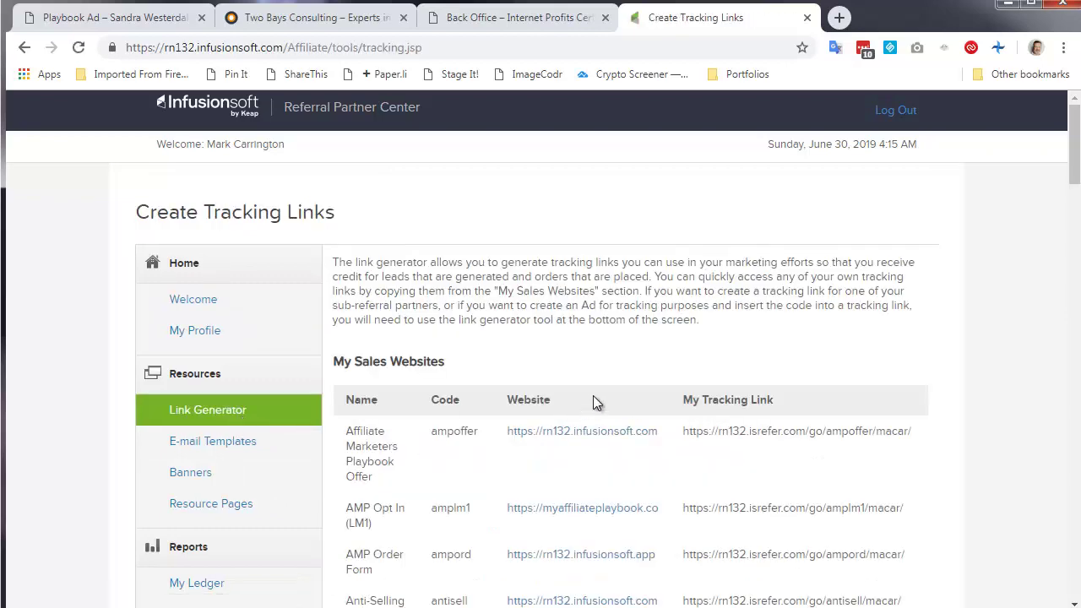
# Step: Preview the Affiliate Marketers Playbook Offer website in a new tab, then return to Create Tracking Links
pyautogui.scroll(-1, 593, 395)
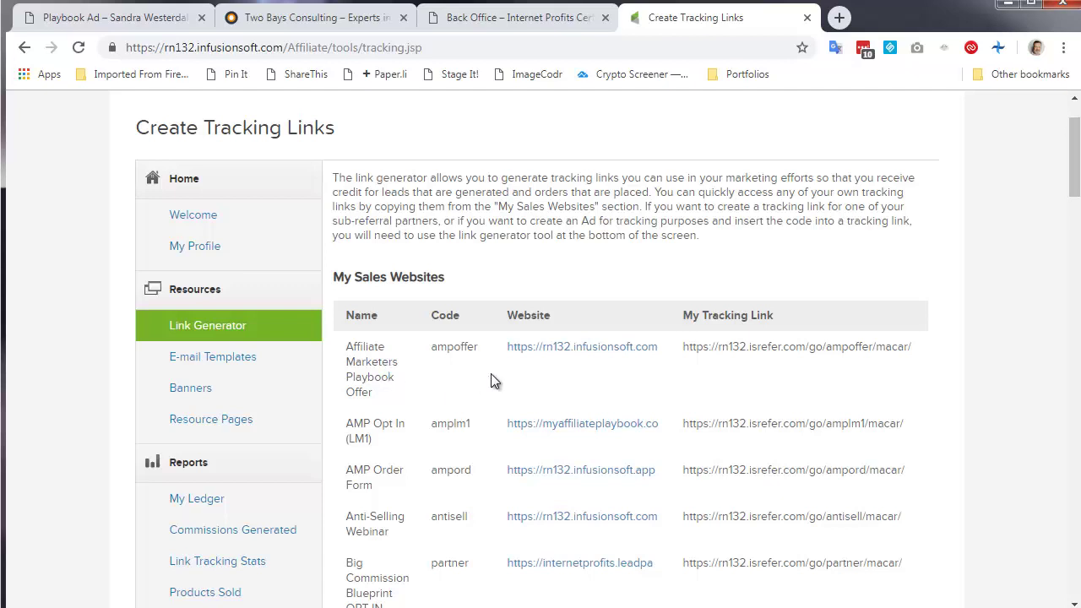
pyautogui.rightClick(549, 356)
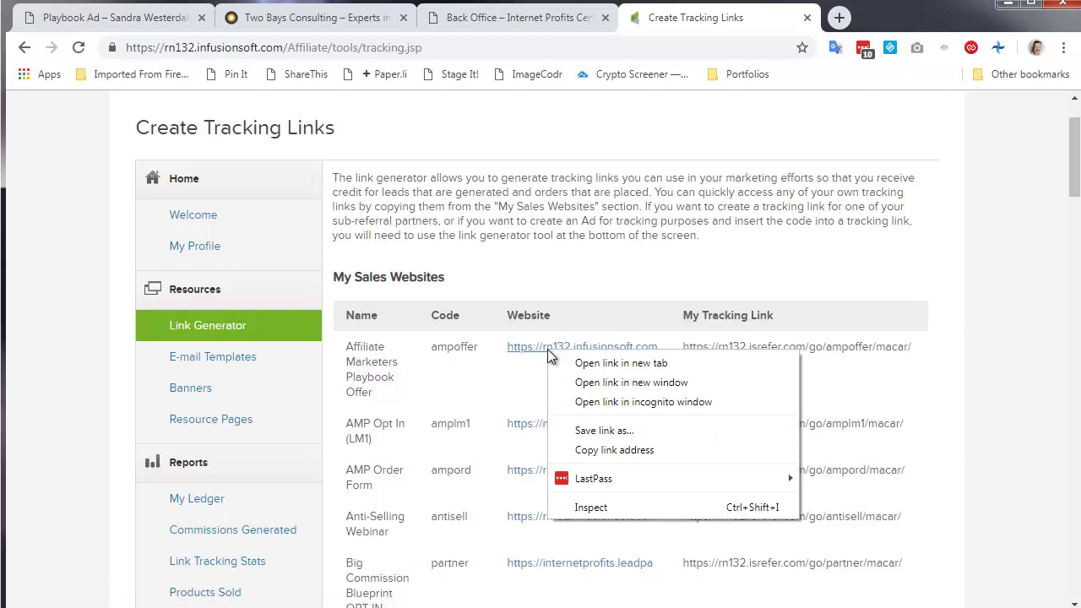
pyautogui.click(620, 363)
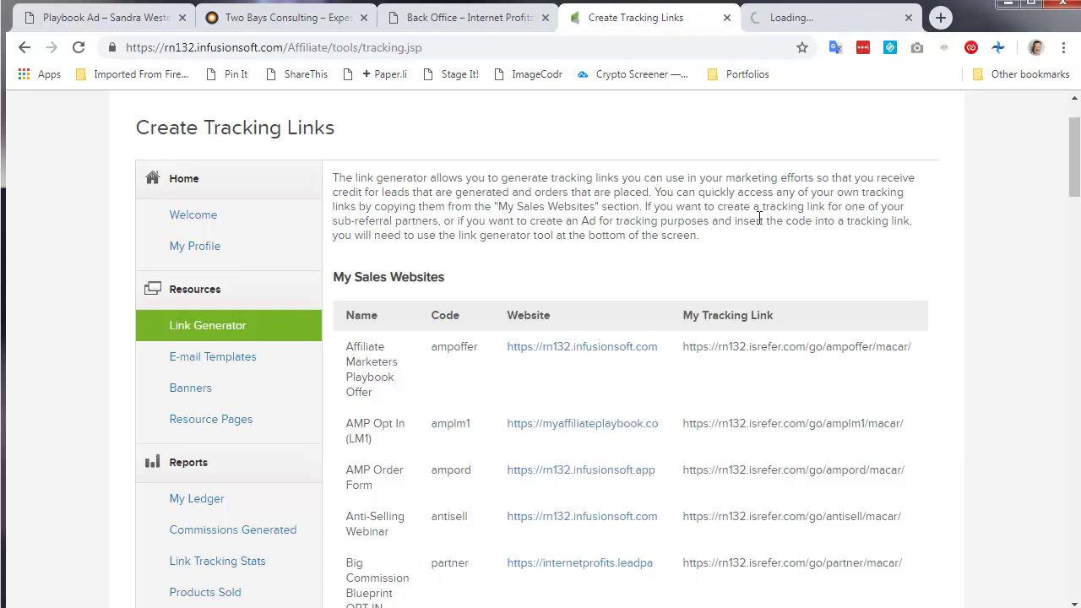
pyautogui.click(827, 23)
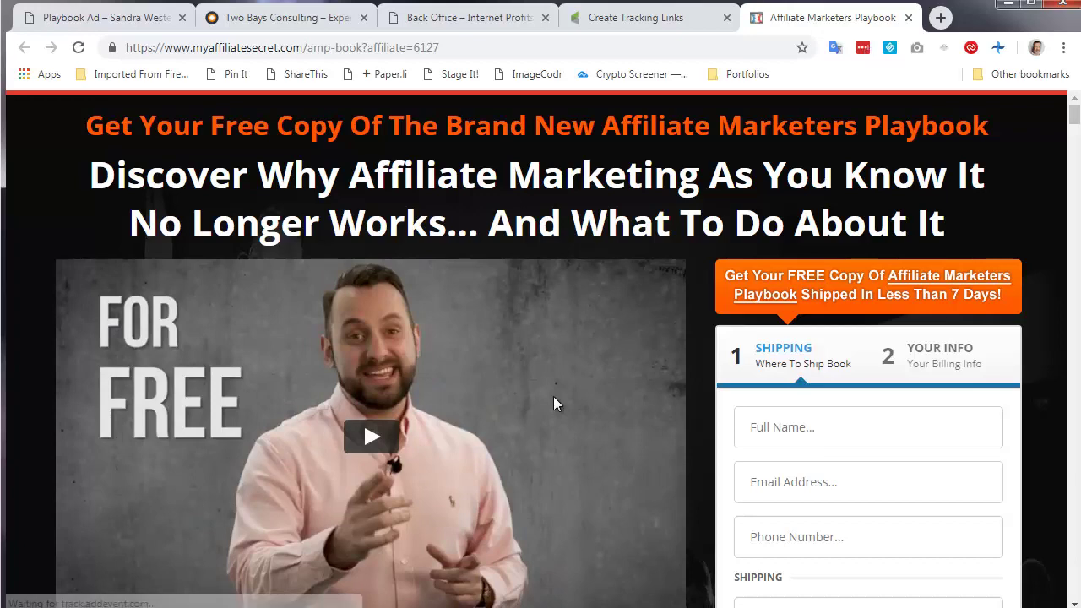
pyautogui.click(631, 24)
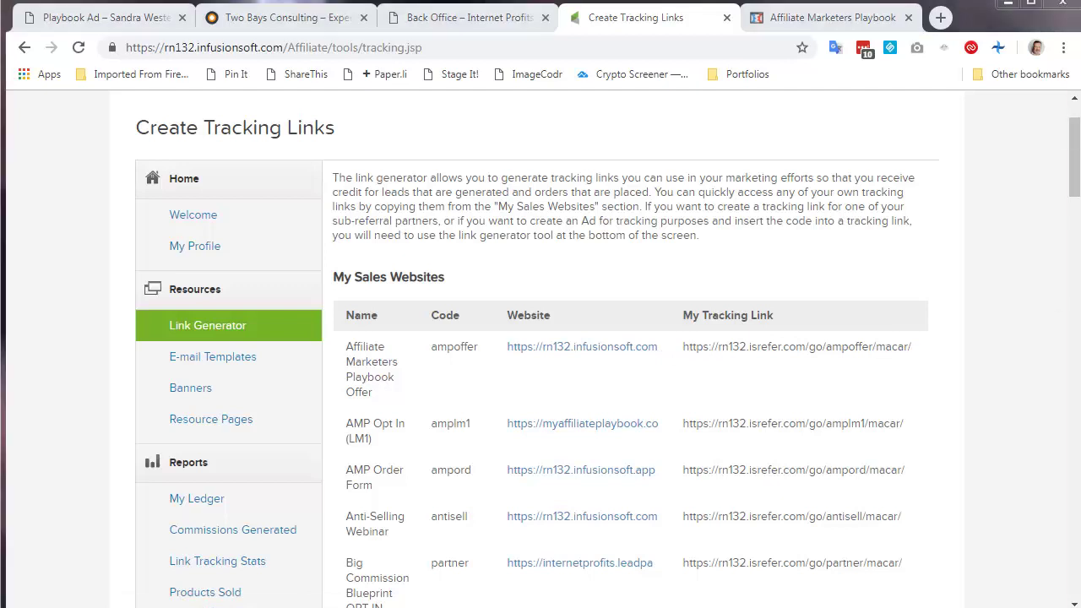
# Step: Scroll down to the My Ads table and start a new ad
pyautogui.moveTo(873, 358); pyautogui.dragTo(912, 356)
pyautogui.scroll(-6, 960, 315)
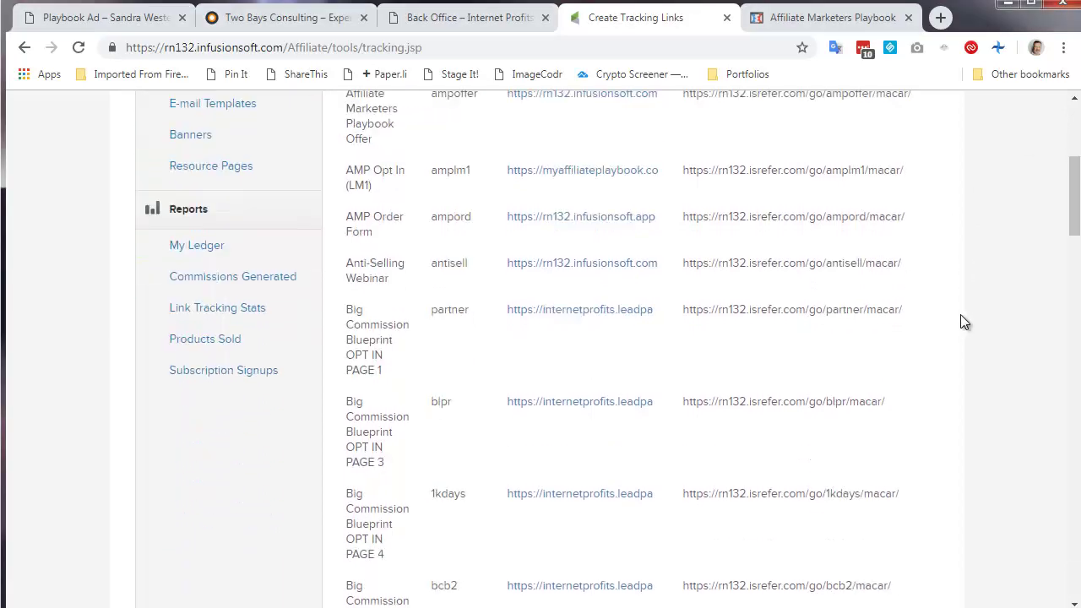
pyautogui.scroll(-9, 963, 321)
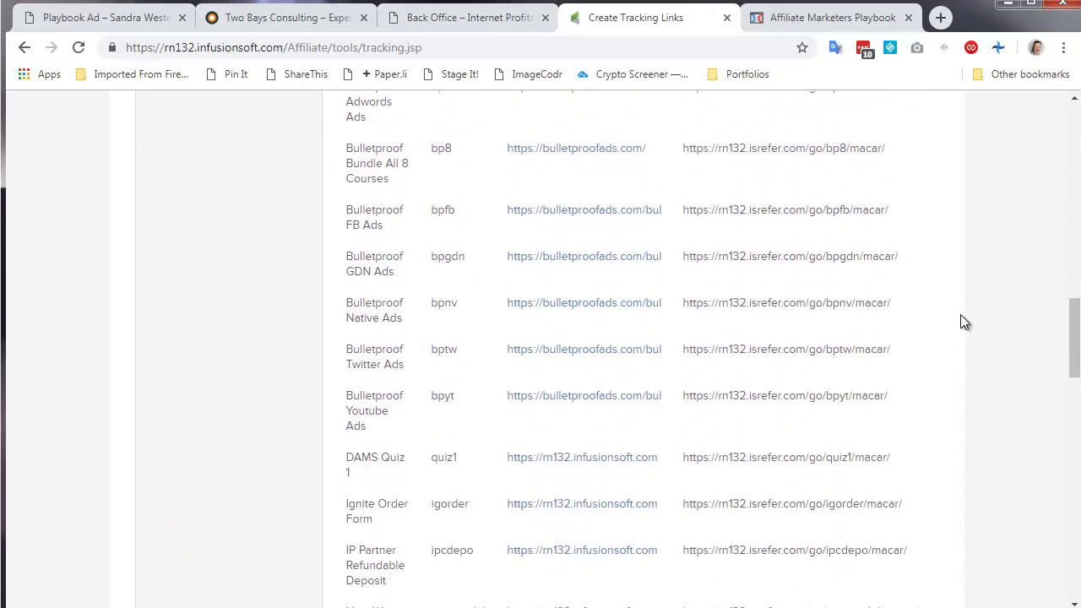
pyautogui.scroll(-8, 961, 316)
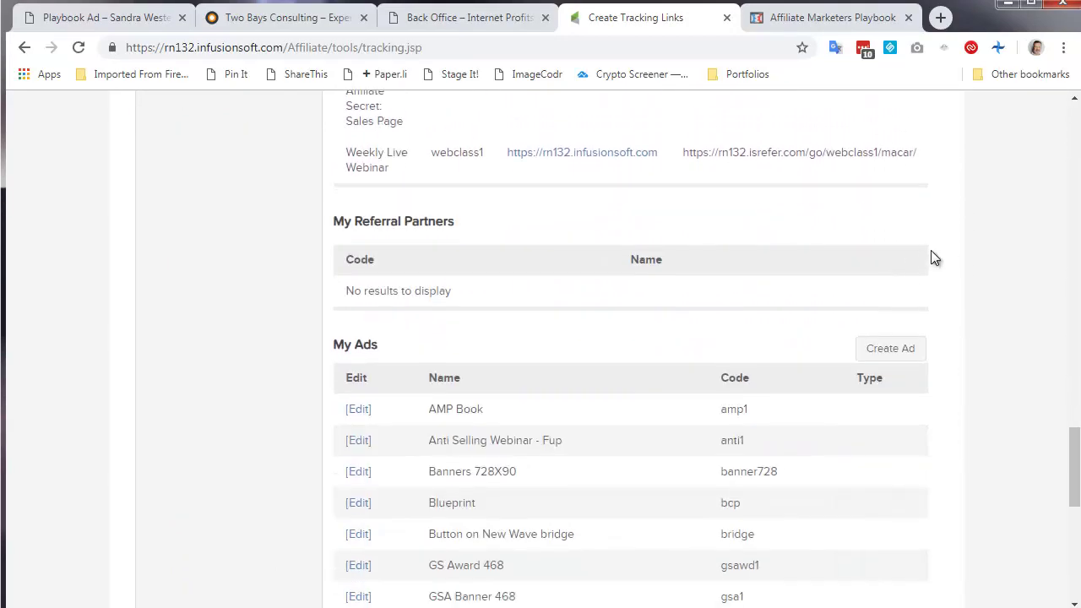
pyautogui.scroll(2, 934, 245)
pyautogui.scroll(-4, 934, 246)
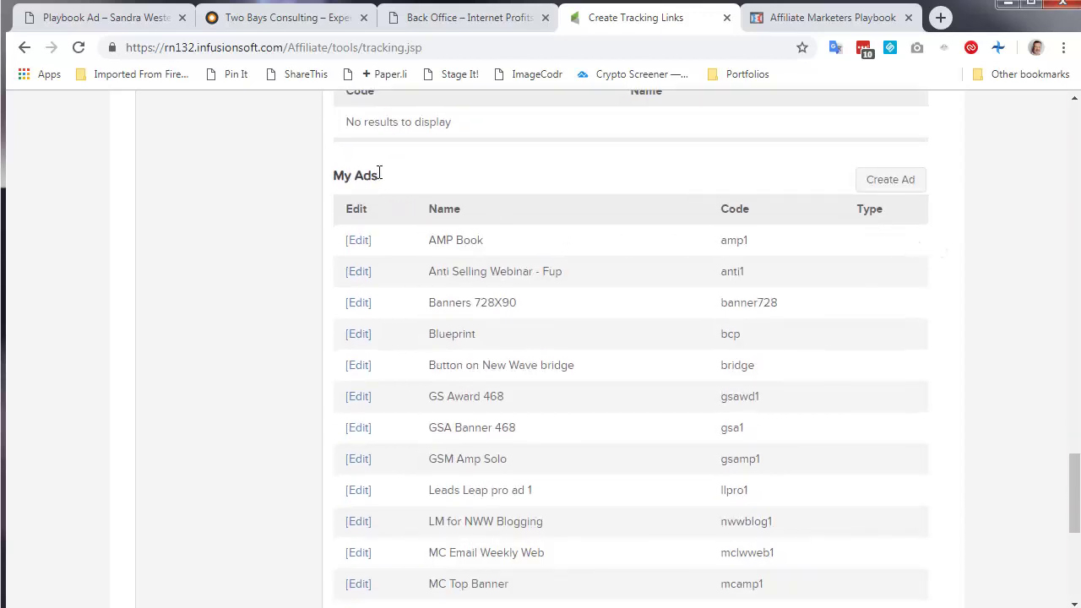
pyautogui.click(905, 187)
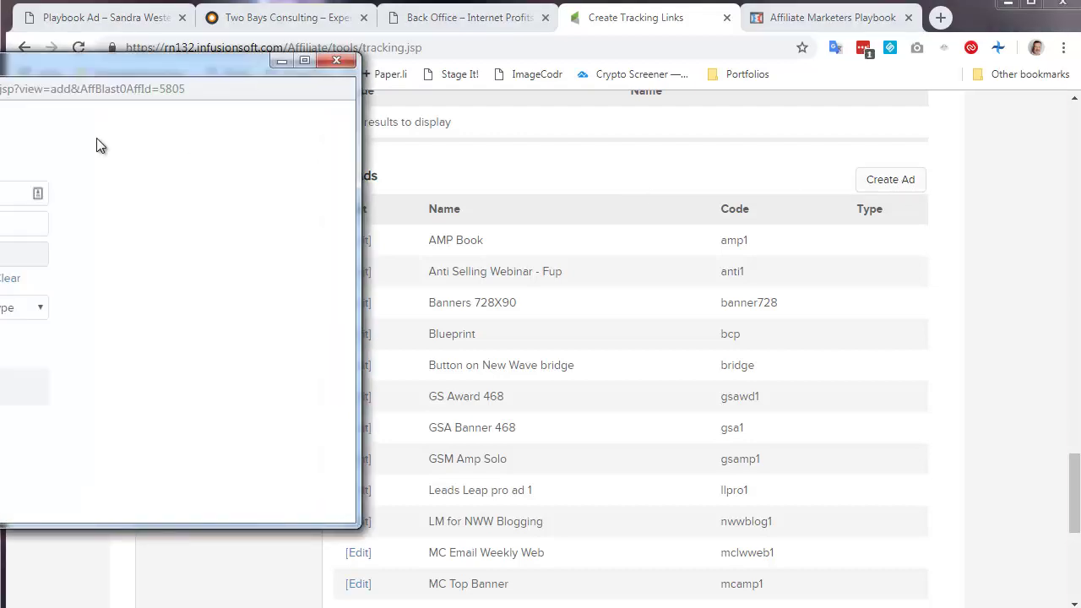
# Step: Centre the new ad form and enter sidebanneramp as the ad name
pyautogui.moveTo(28, 68); pyautogui.dragTo(679, 74)
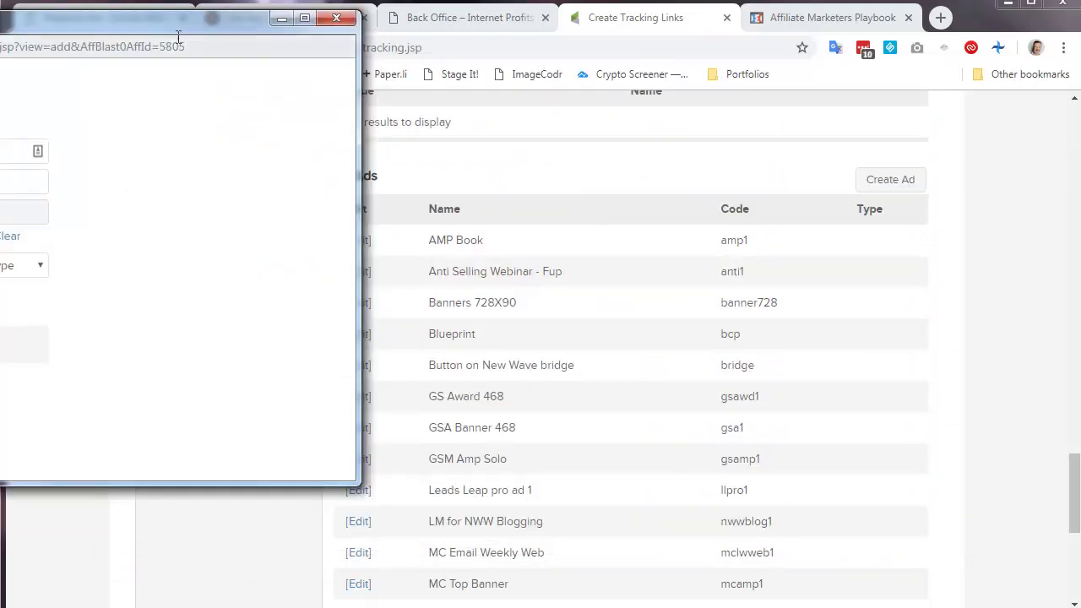
pyautogui.moveTo(127, 25); pyautogui.dragTo(670, 91)
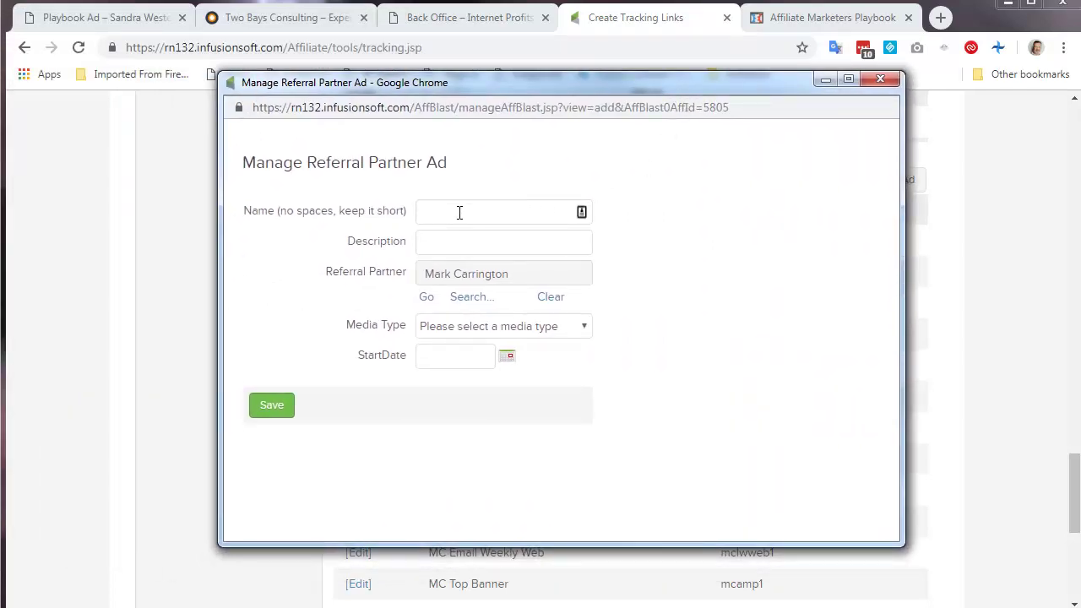
pyautogui.write('sidebanneramp')
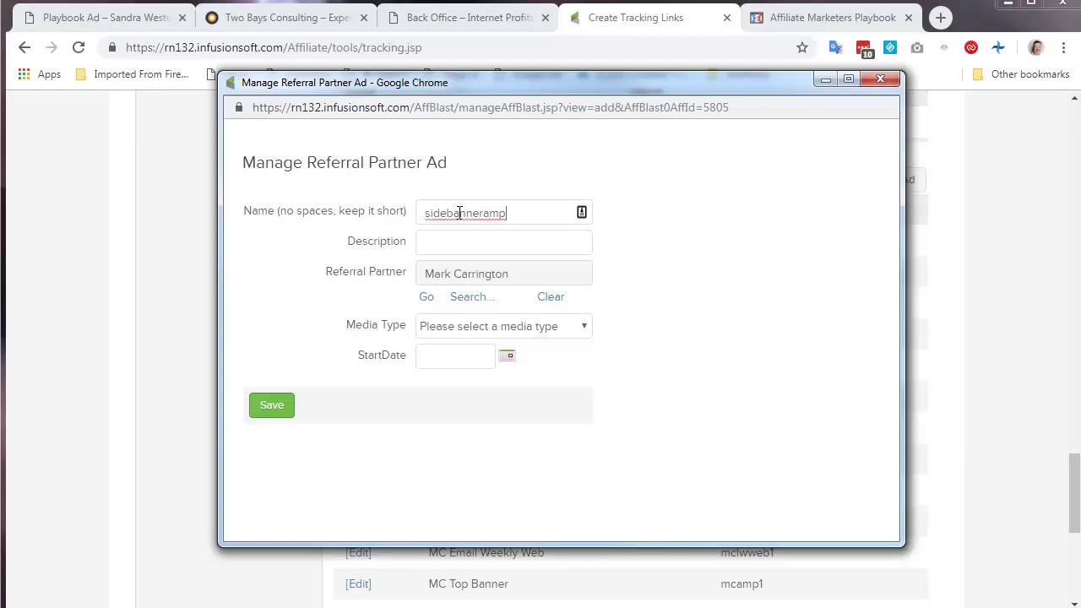
# Step: Trim the ad name to sbamp1, copy it, and switch to the New folder window
pyautogui.click(431, 213)
pyautogui.hotkey('shift', 'Right')
pyautogui.hotkey('shift', 'Right')
pyautogui.hotkey('shift', 'Right')
pyautogui.hotkey('shift', 'Right')
pyautogui.press('Left')
pyautogui.hotkey('shift', 'Right')
pyautogui.hotkey('shift', 'Right')
pyautogui.hotkey('shift', 'Right')
pyautogui.press('Delete')
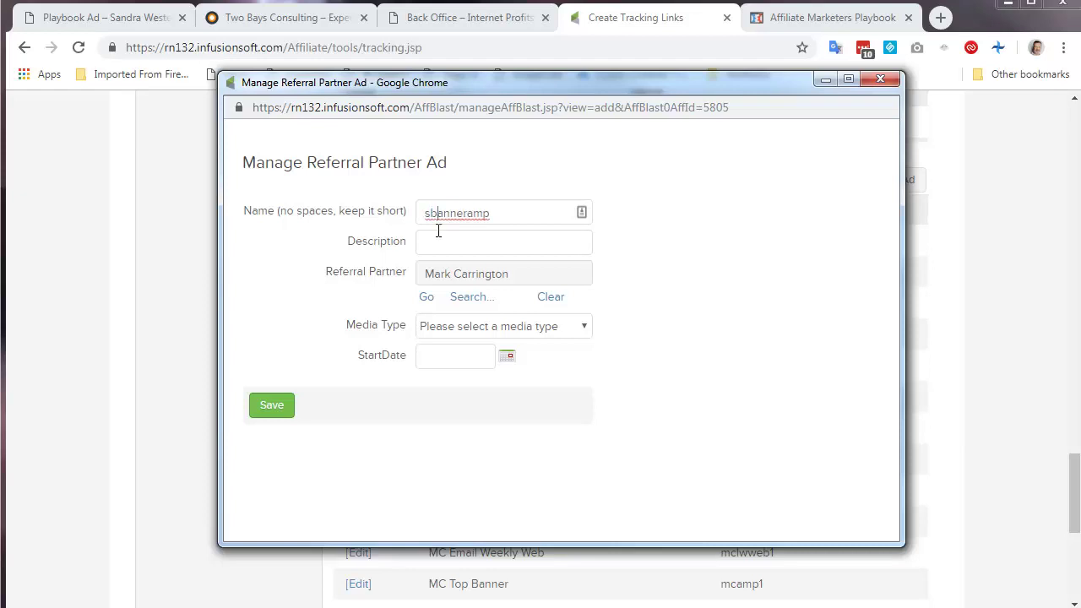
pyautogui.press('Right')
pyautogui.hotkey('shift', 'Right')
pyautogui.hotkey('shift', 'Right')
pyautogui.hotkey('shift', 'Right')
pyautogui.hotkey('shift', 'Right')
pyautogui.hotkey('shift', 'Right')
pyautogui.press('Delete')
pyautogui.write('1')
pyautogui.moveTo(472, 212); pyautogui.dragTo(417, 213)
pyautogui.hotkey('ctrl', 'c')
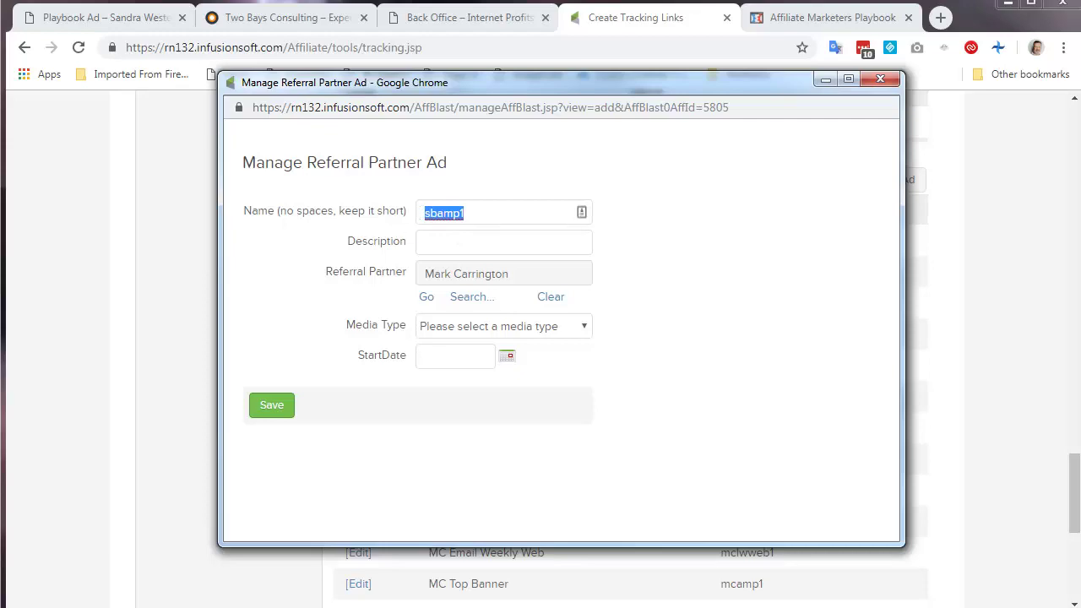
pyautogui.hotkey('alt', 'Tab')
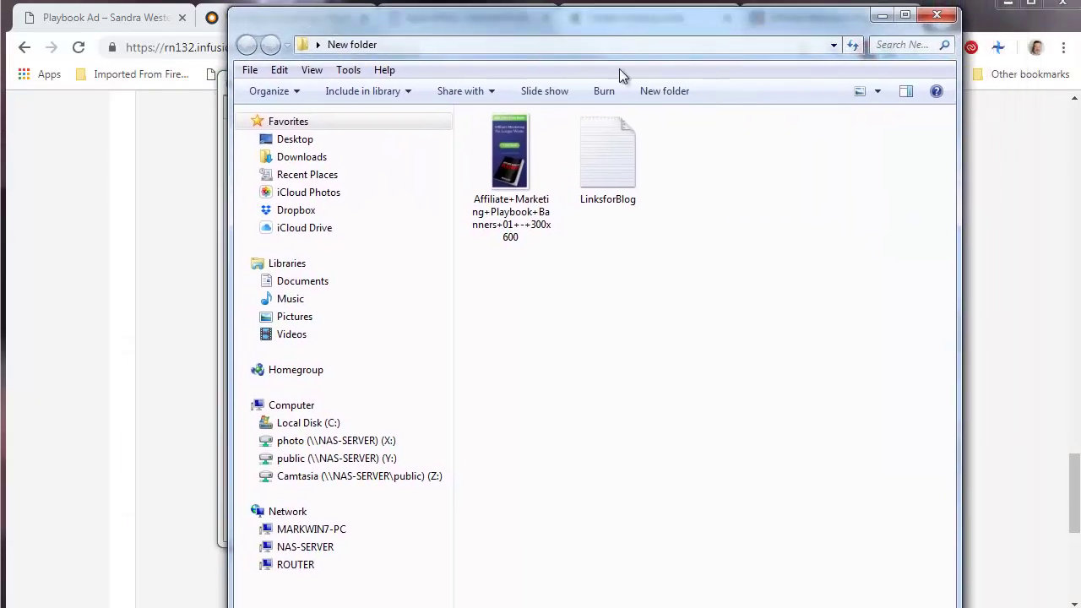
# Step: Note 'Side banner AMP' above sbamp1 in LinksforBlog, then minimize Notepad and the folder
pyautogui.doubleClick(614, 155)
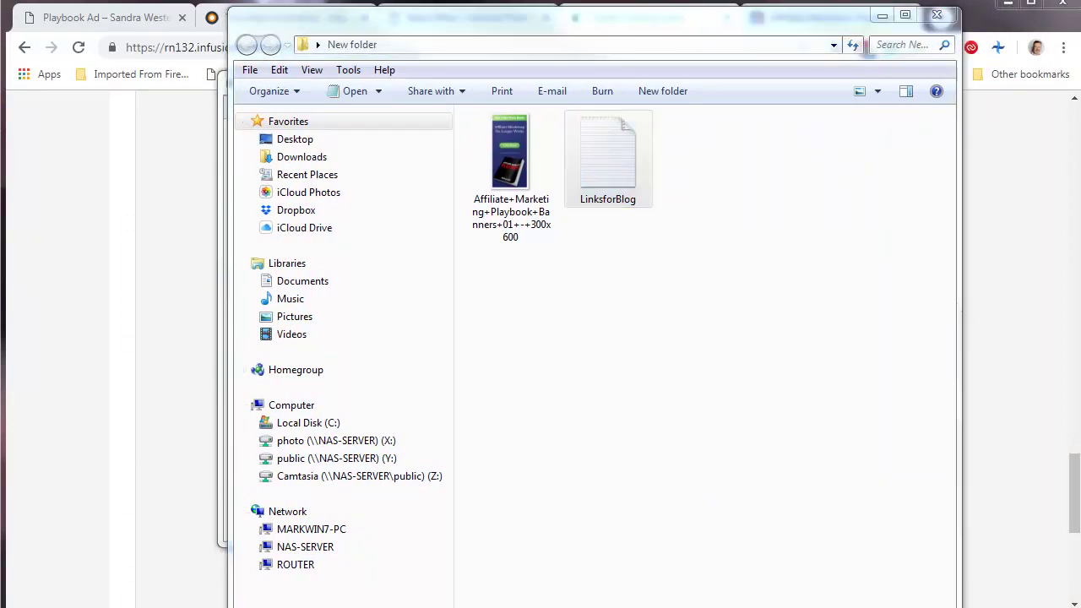
pyautogui.moveTo(480, 150); pyautogui.dragTo(649, 69)
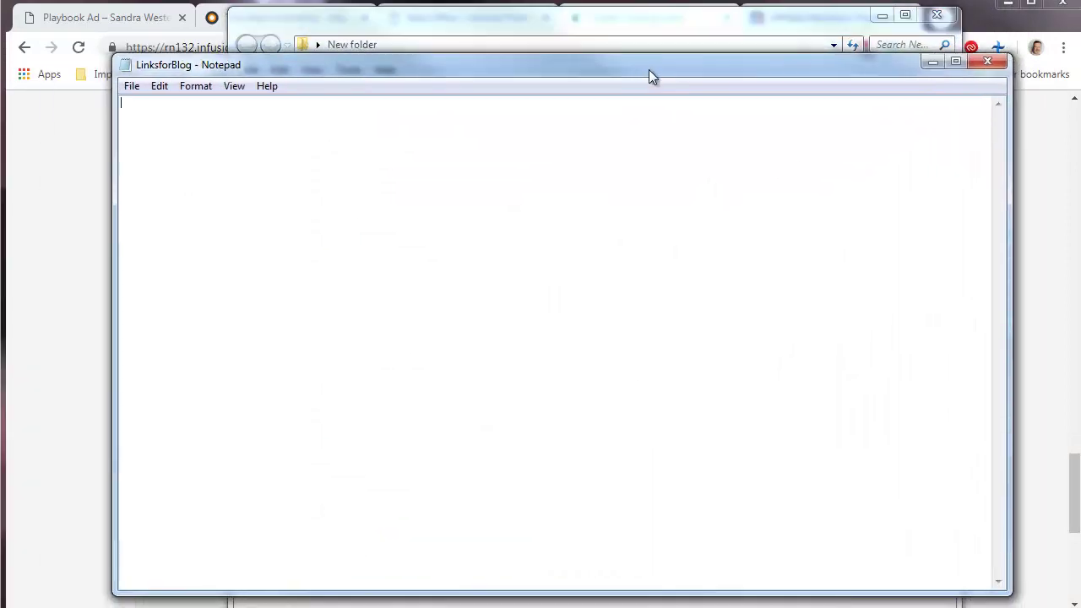
pyautogui.hotkey('ctrl', 'v')
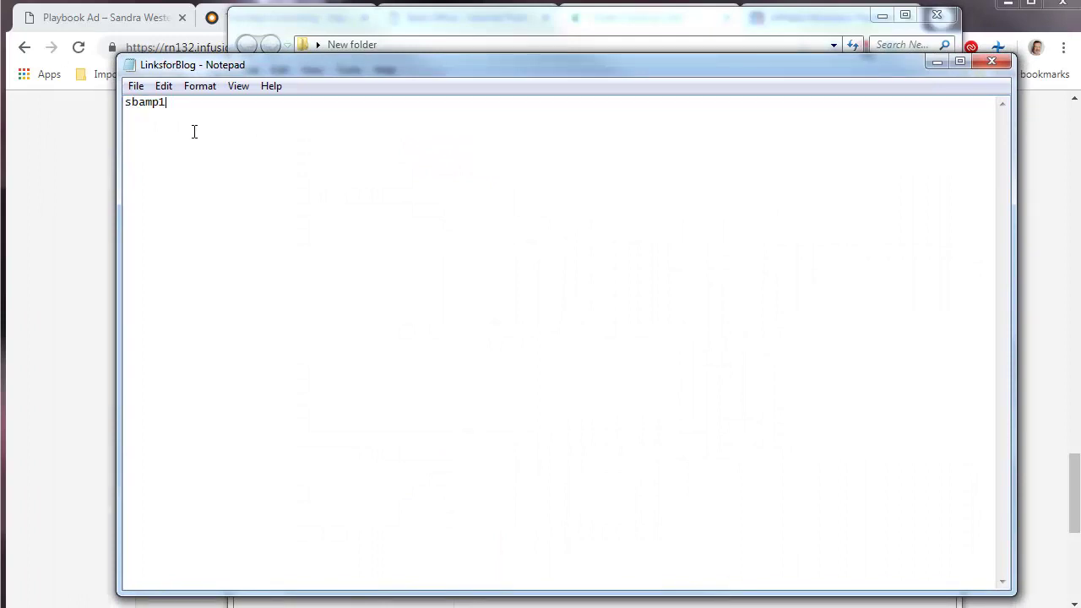
pyautogui.click(125, 102)
pyautogui.press('Return')
pyautogui.press('Return')
pyautogui.write('Side banner ')
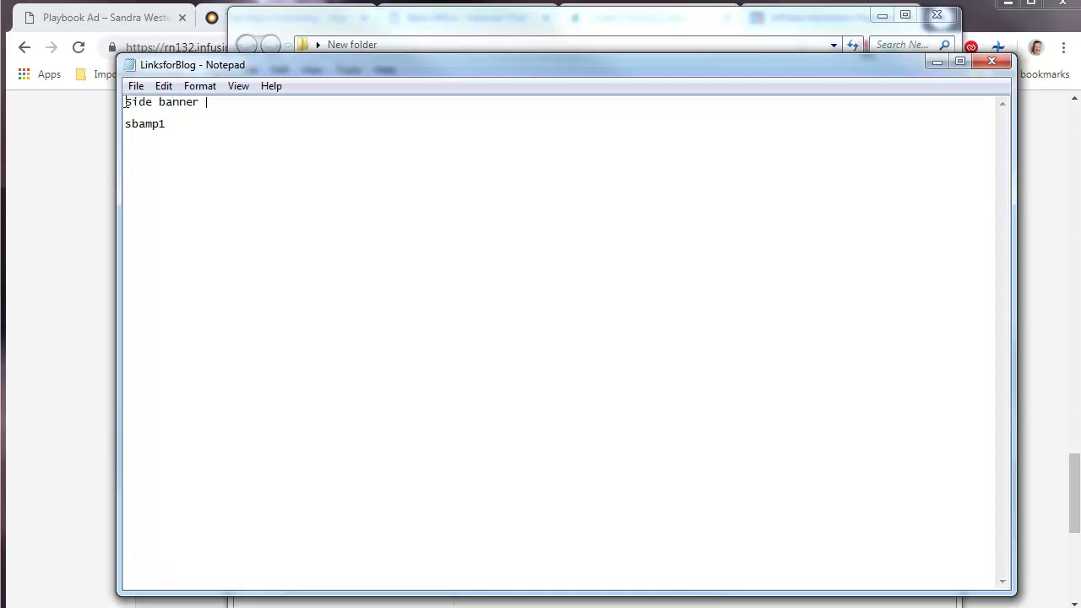
pyautogui.write('AMP')
pyautogui.click(937, 62)
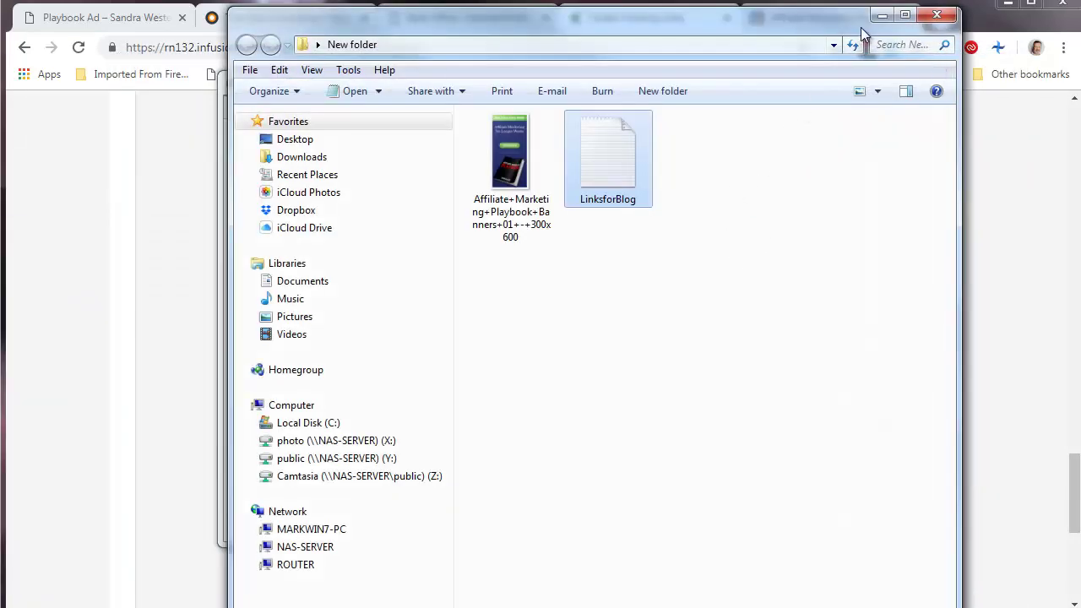
pyautogui.click(882, 15)
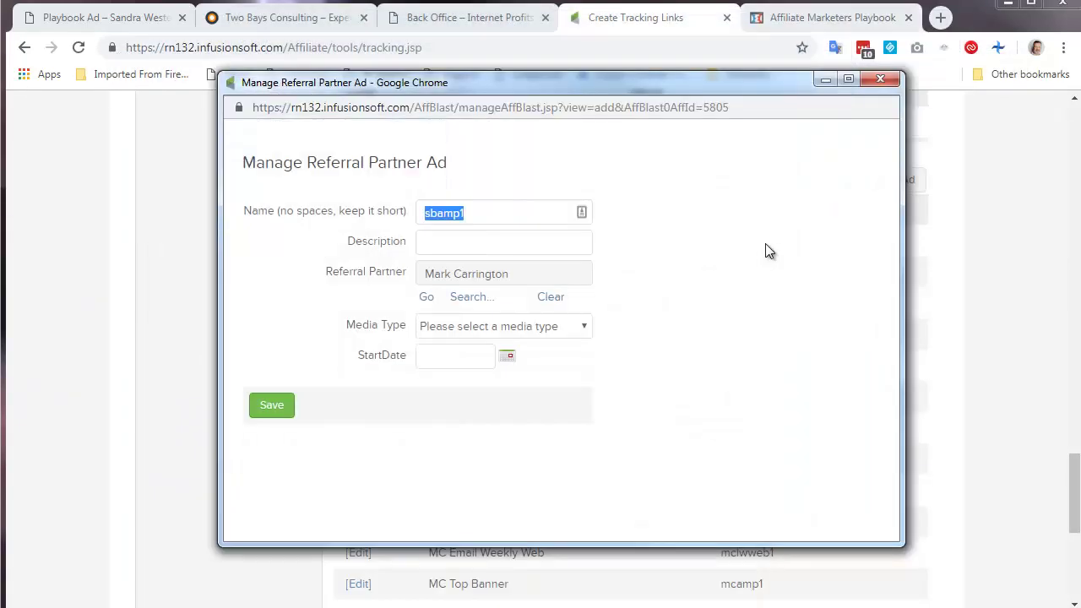
# Step: Give the sbamp1 ad the description 'Side Banner AMP 300by600' and save it
pyautogui.click(479, 241)
pyautogui.write('Sid')
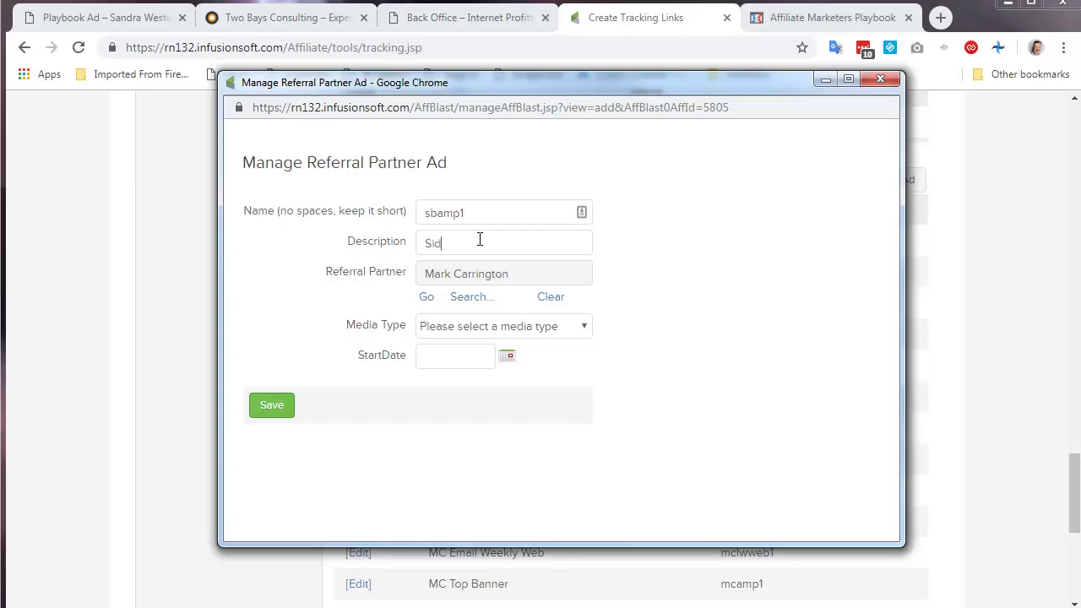
pyautogui.write('e banner AMP')
pyautogui.click(459, 247)
pyautogui.press('BackSpace')
pyautogui.write('B')
pyautogui.click(543, 245)
pyautogui.write('300by600')
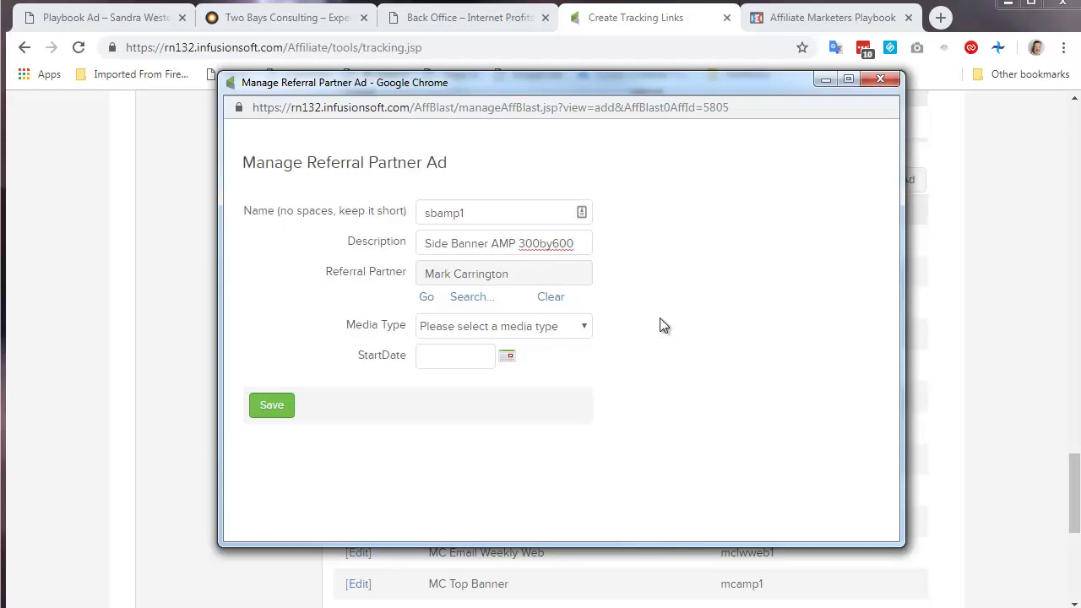
pyautogui.click(271, 406)
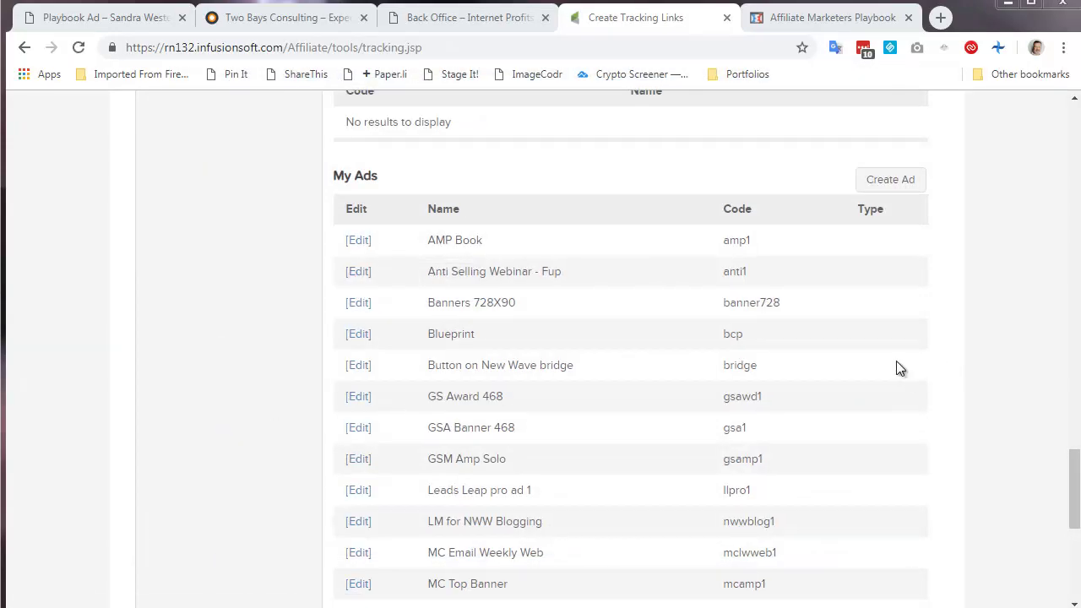
# Step: Generate a tracking link for the Affiliate Marketers Playbook Offer using the Side Banner AMP 300by600 ad
pyautogui.scroll(-3, 1012, 372)
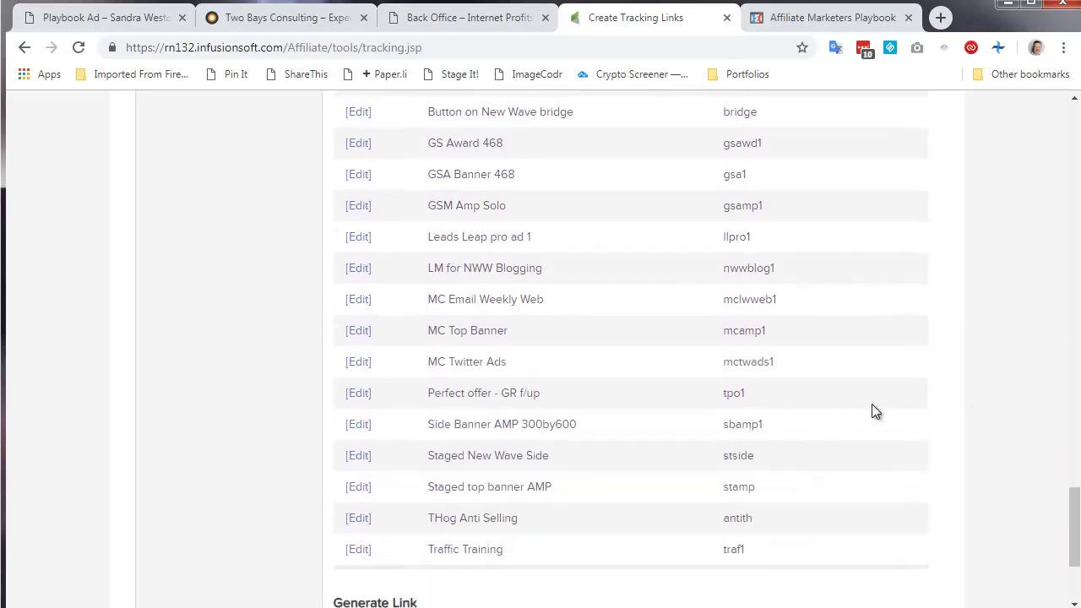
pyautogui.scroll(-2, 896, 411)
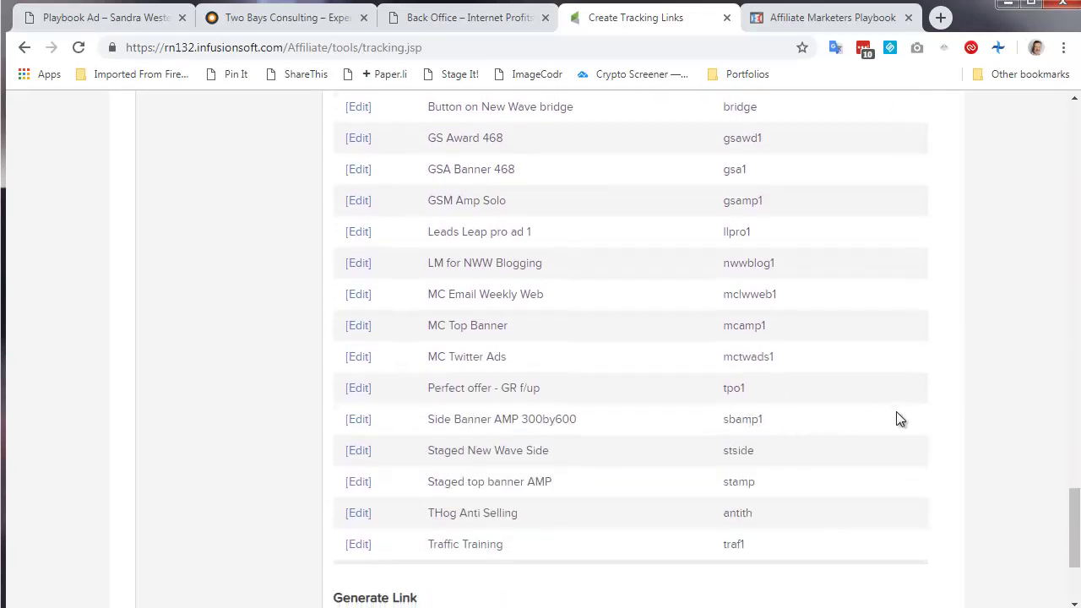
pyautogui.scroll(-1, 896, 411)
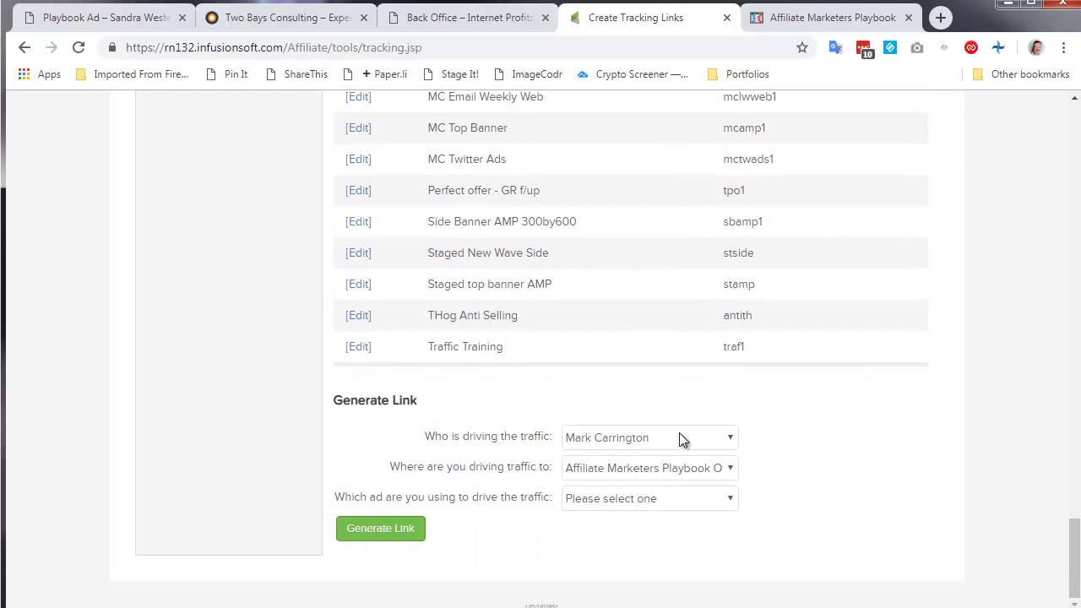
pyautogui.click(729, 470)
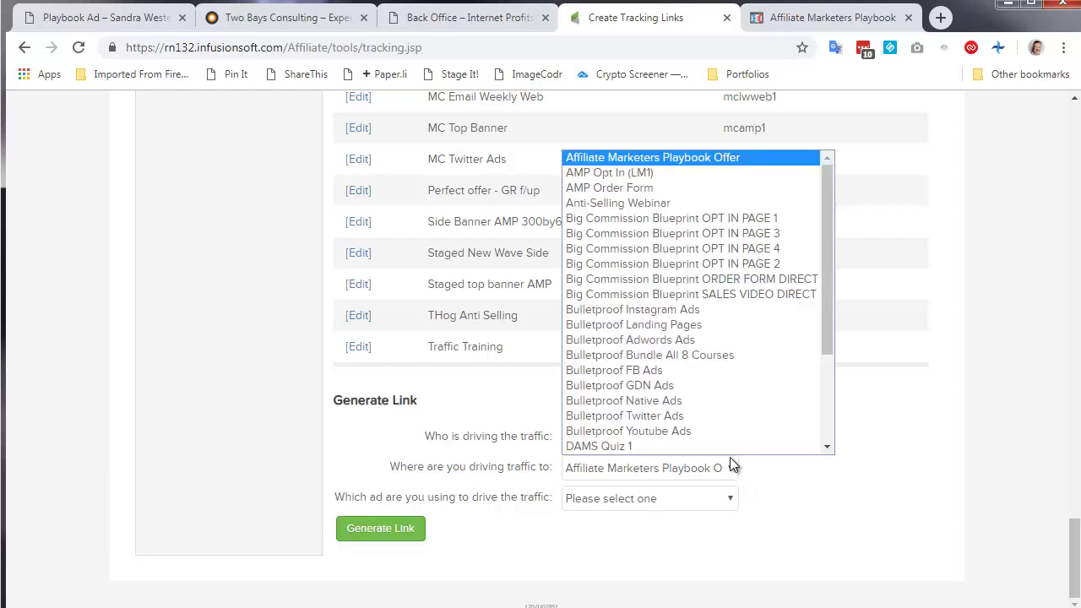
pyautogui.click(641, 158)
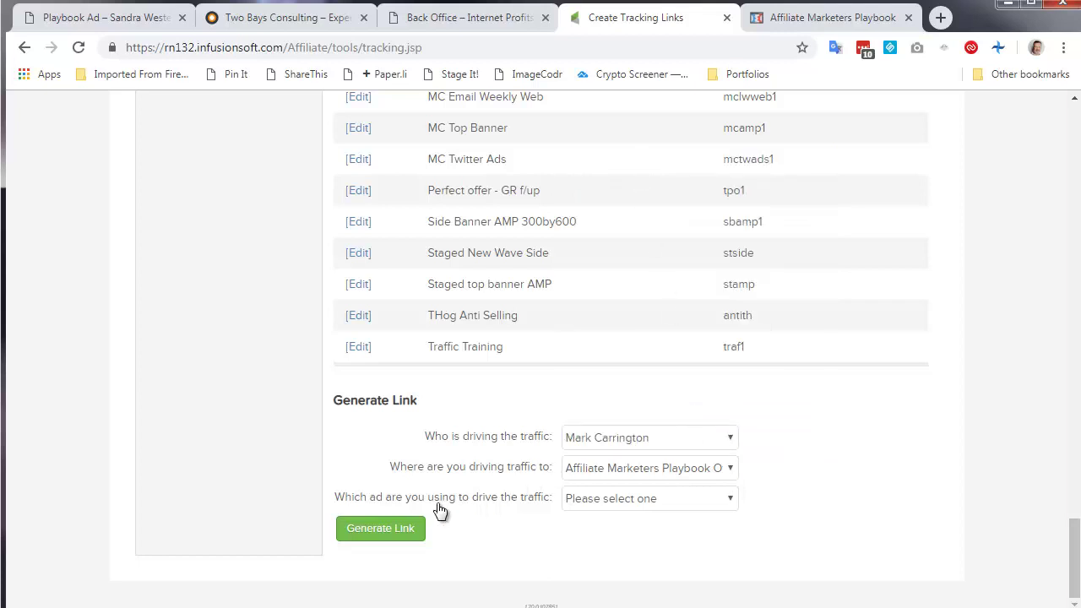
pyautogui.click(729, 501)
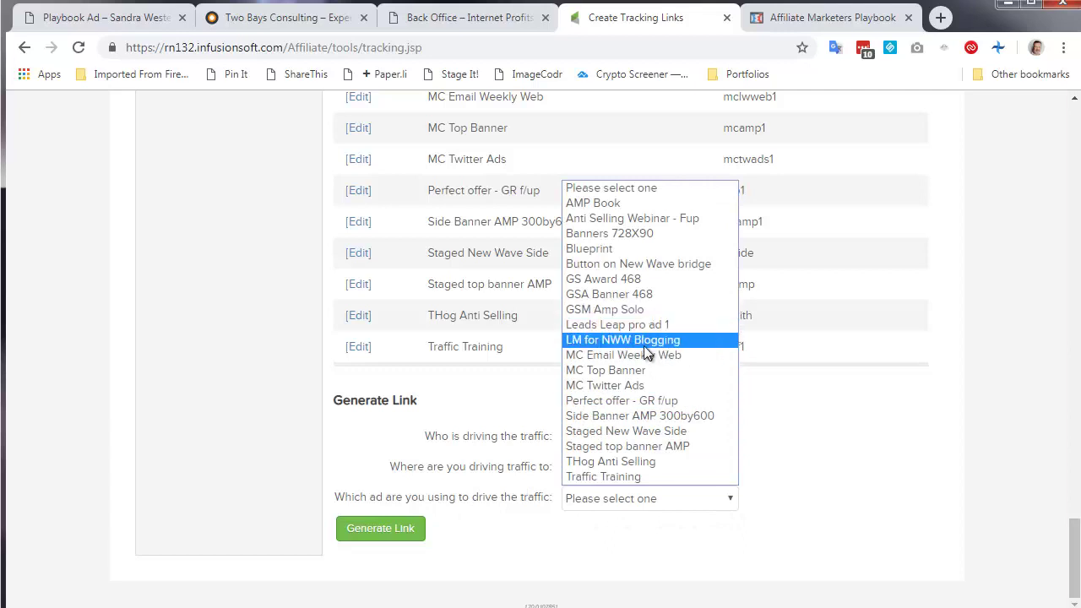
pyautogui.click(632, 416)
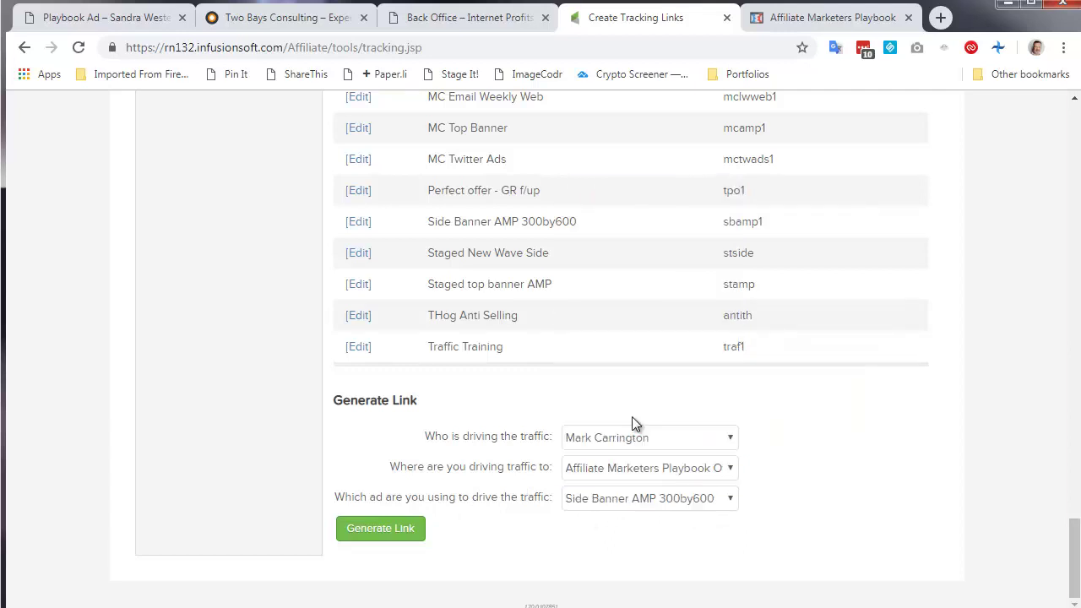
pyautogui.click(406, 536)
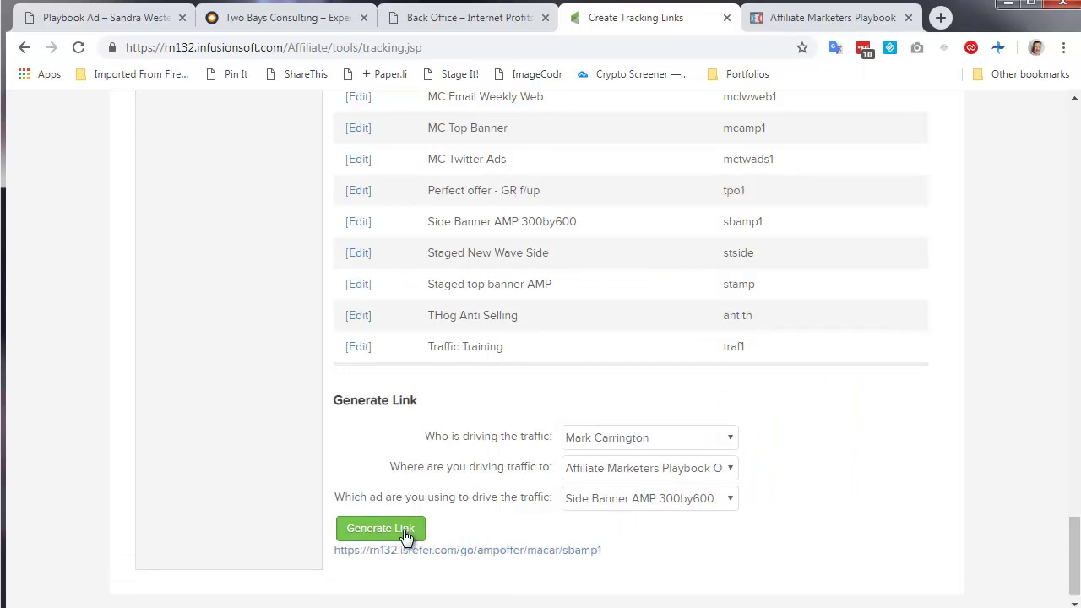
# Step: Copy the generated sbamp1 tracking link and bring up the LinksforBlog notes
pyautogui.rightClick(544, 556)
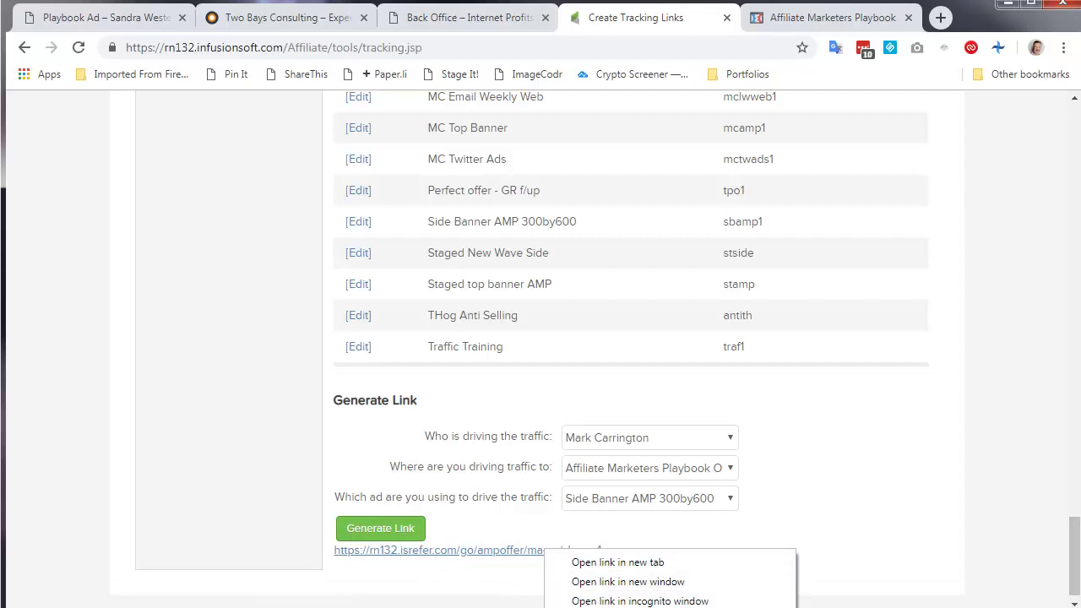
pyautogui.click(625, 605)
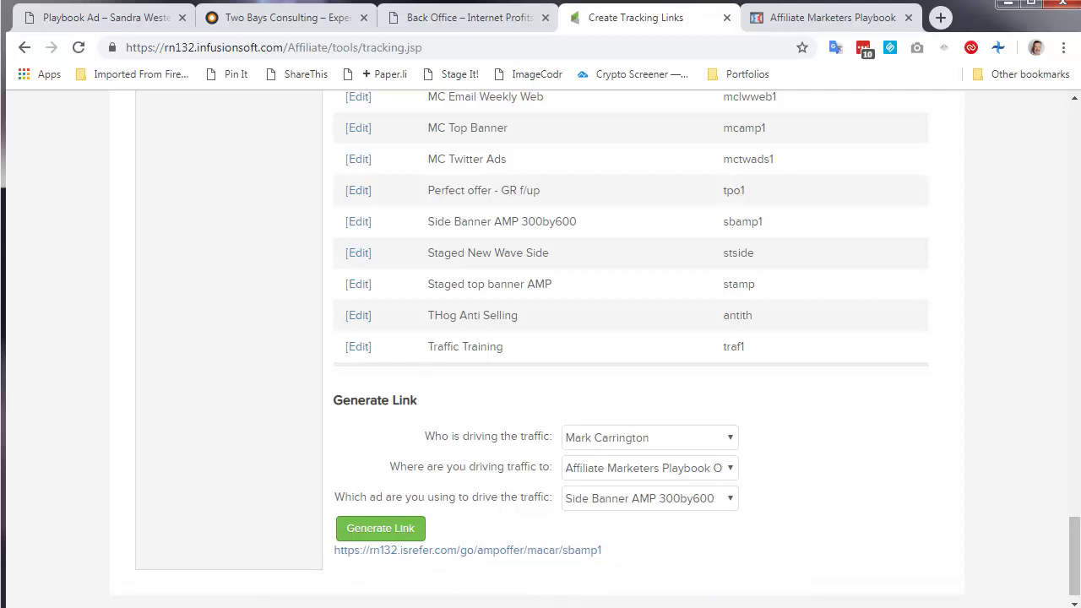
pyautogui.hotkey('alt', 'Tab')
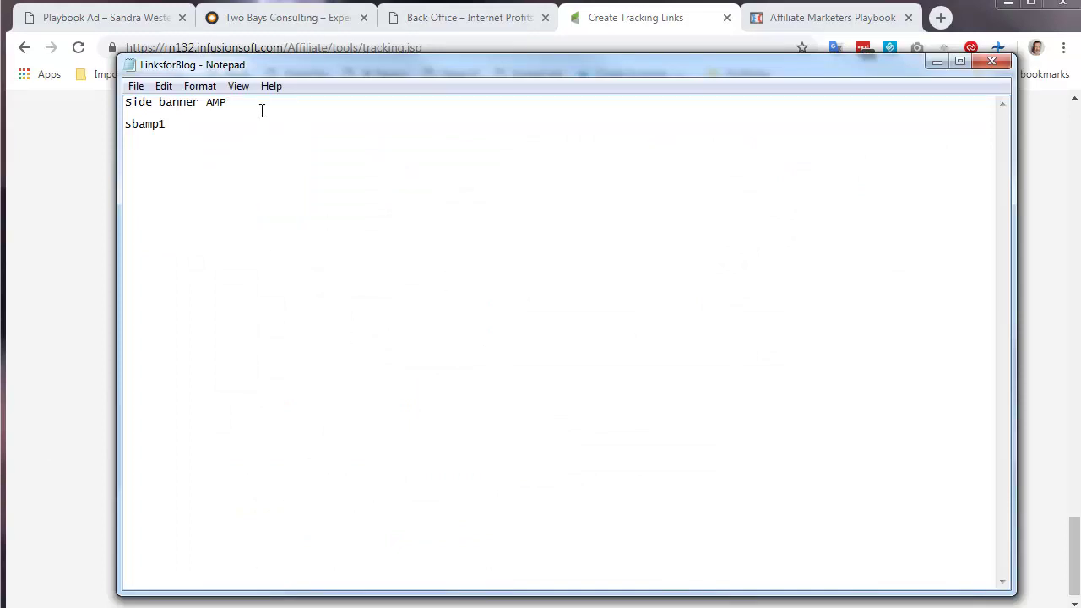
# Step: Paste the tracking URL on a new line under sbamp1, removing the garbled duplicate paste
pyautogui.click(261, 110)
pyautogui.press('Return')
pyautogui.write('https://rn132.isrefer.com/go/ampoffer/macar/sbamp1')
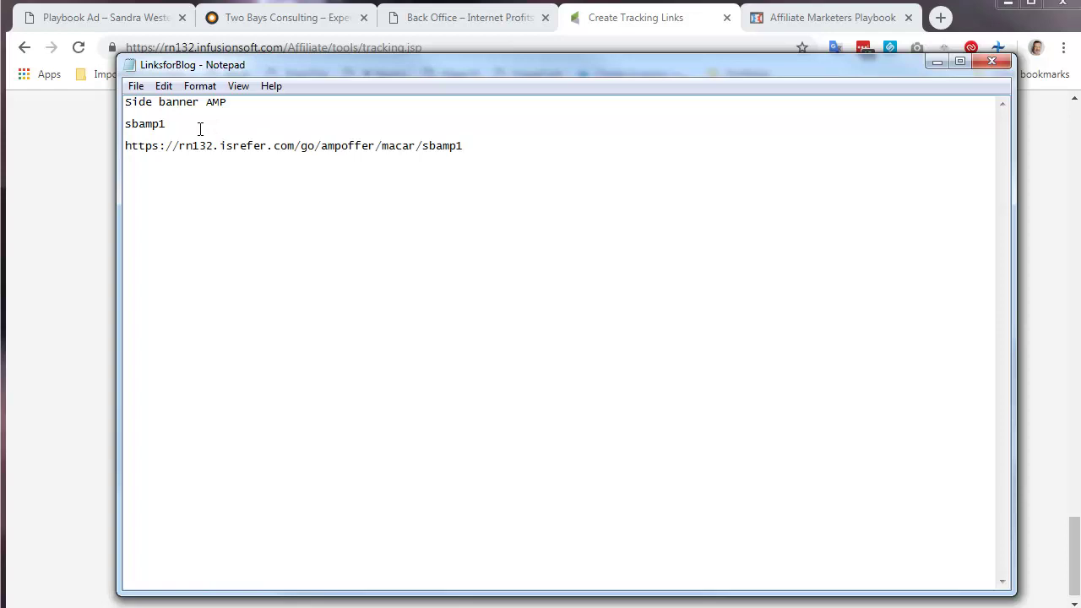
pyautogui.rightClick(166, 179)
pyautogui.click(206, 253)
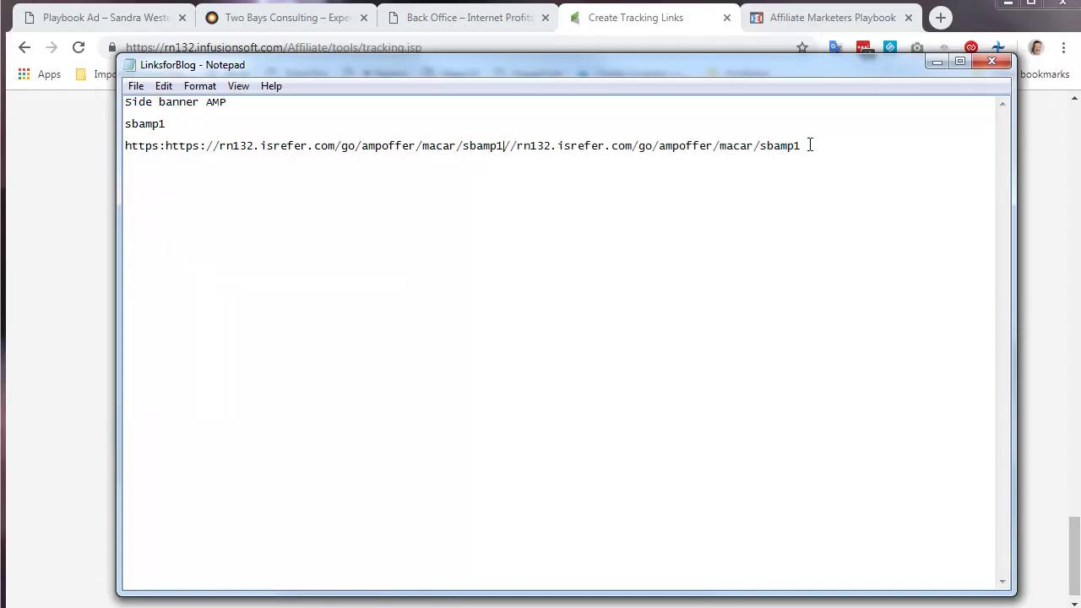
pyautogui.moveTo(803, 145); pyautogui.dragTo(123, 169)
pyautogui.press('Delete')
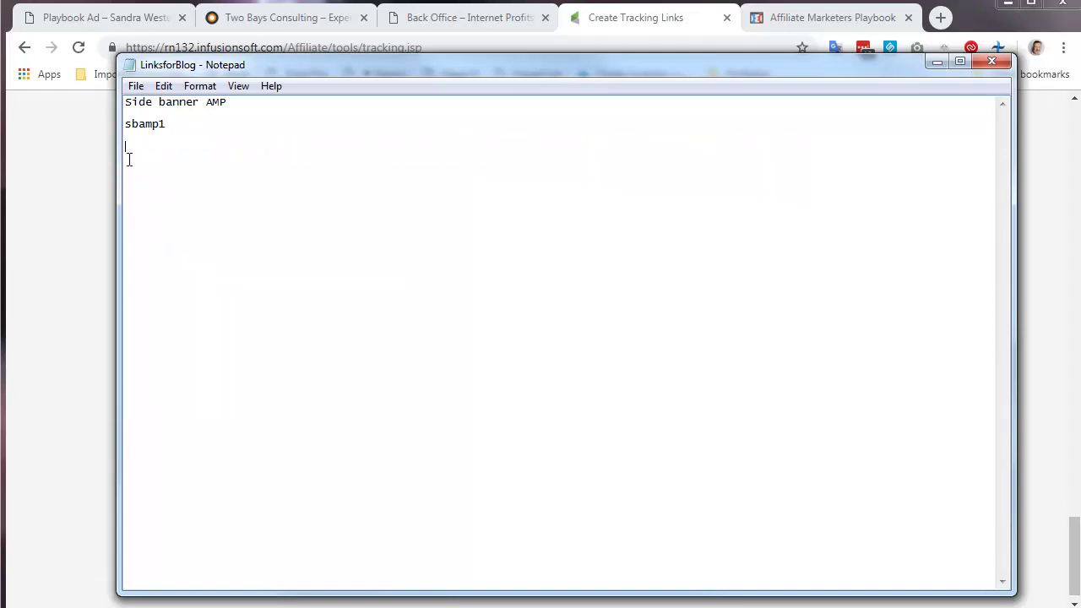
pyautogui.rightClick(128, 147)
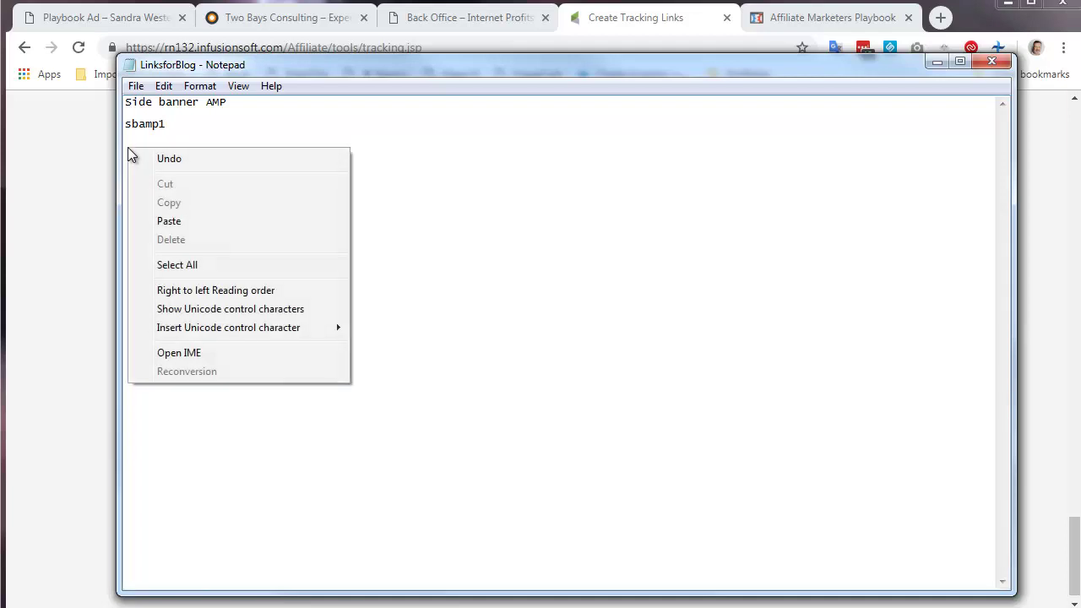
pyautogui.click(169, 221)
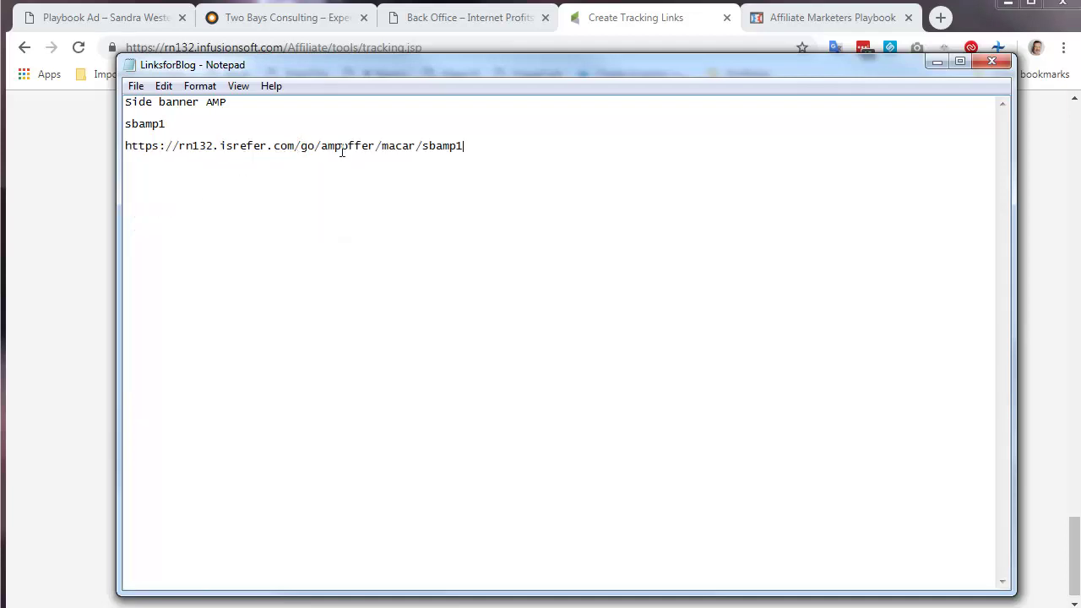
# Step: Save the LinksforBlog notes and return to the Affiliate Marketers Playbook page
pyautogui.click(135, 86)
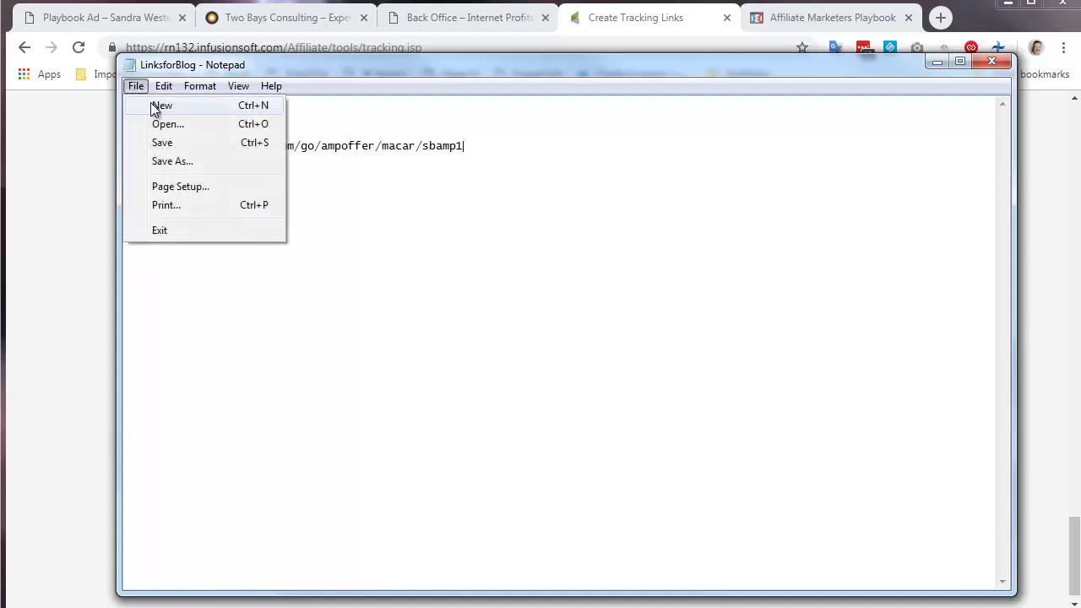
pyautogui.click(160, 142)
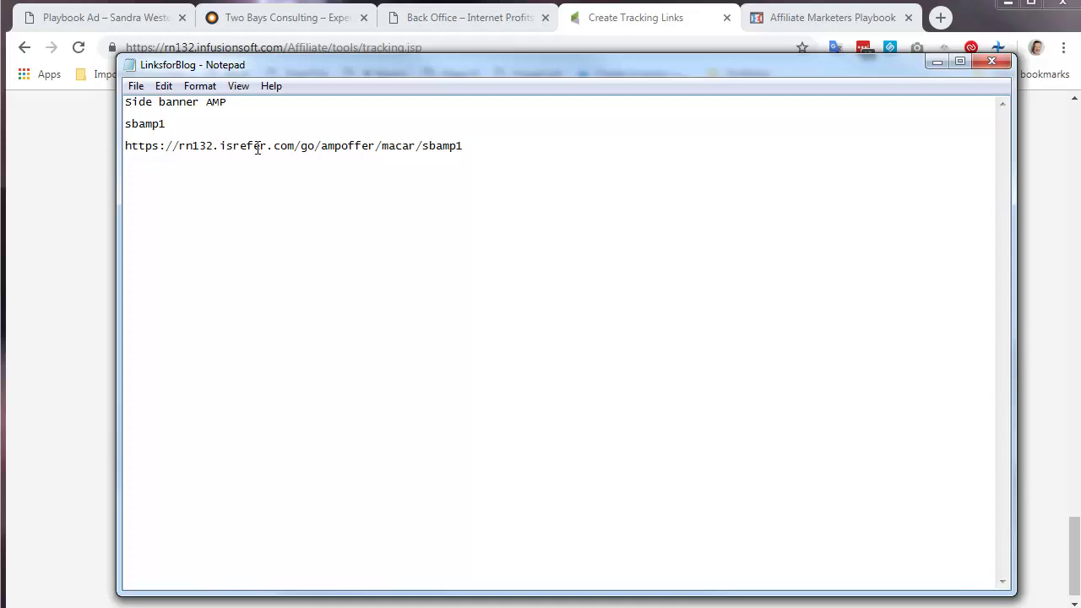
pyautogui.click(936, 63)
pyautogui.click(770, 29)
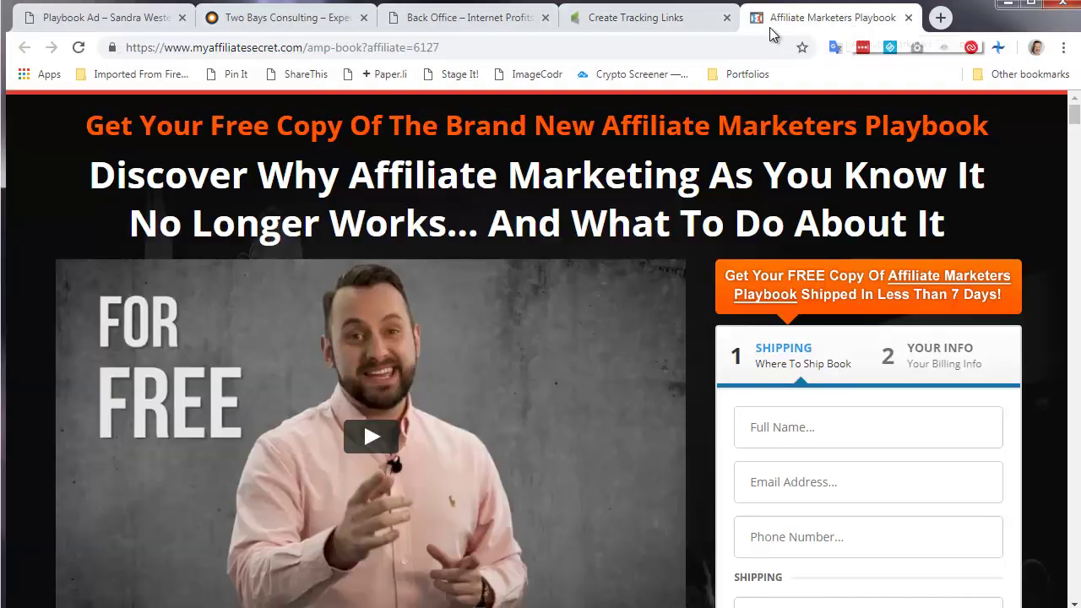
# Step: Load the tracking link in the address bar and confirm the Playbook page carries the affiliate id
pyautogui.click(473, 48)
pyautogui.rightClick(474, 54)
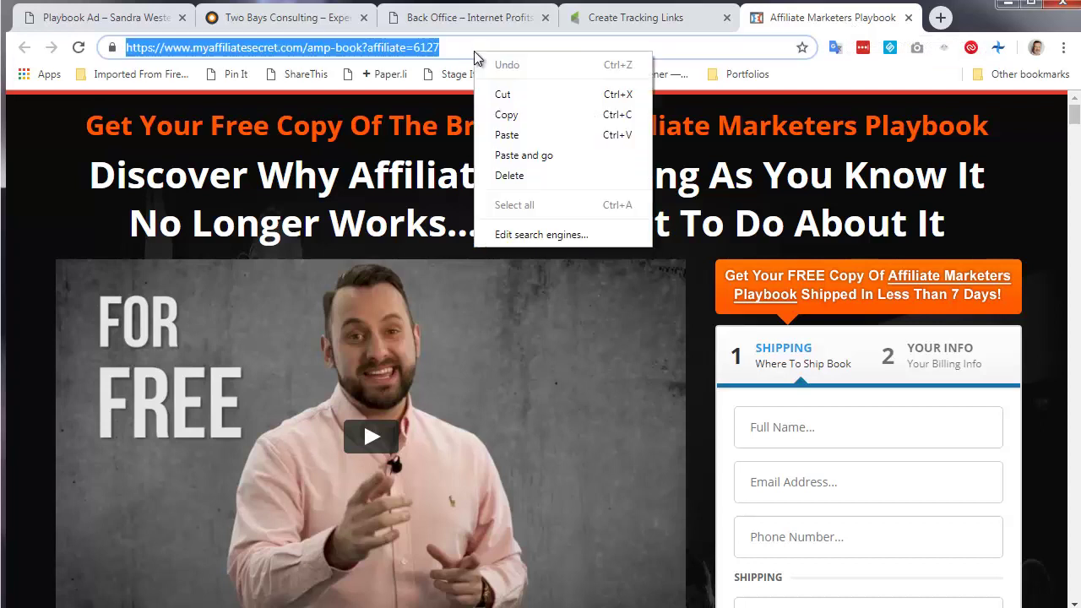
pyautogui.click(522, 135)
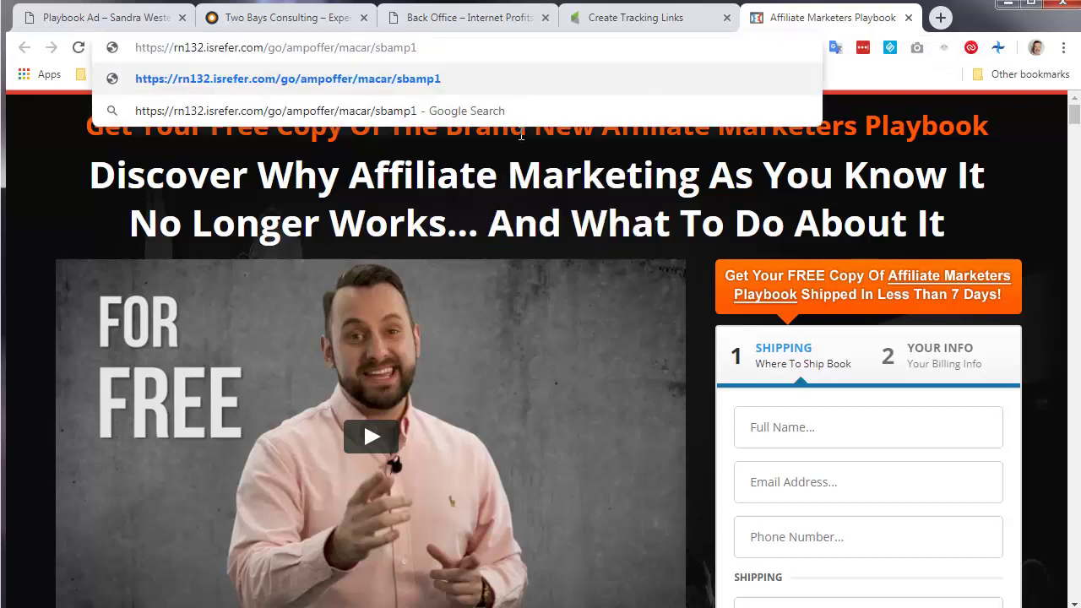
pyautogui.press('Return')
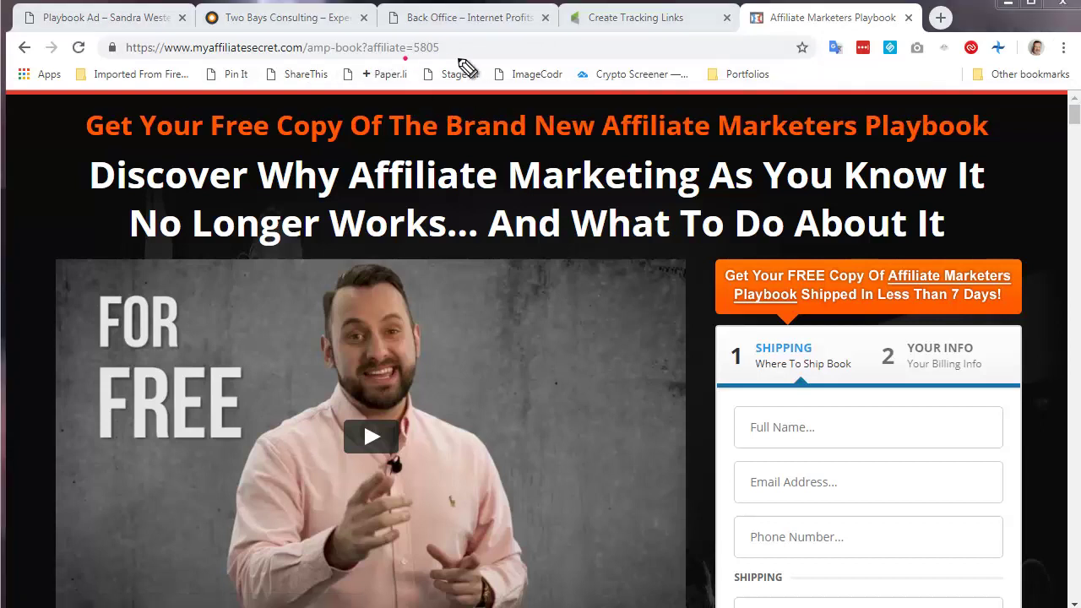
pyautogui.moveTo(404, 59); pyautogui.dragTo(461, 60)
pyautogui.click(643, 18)
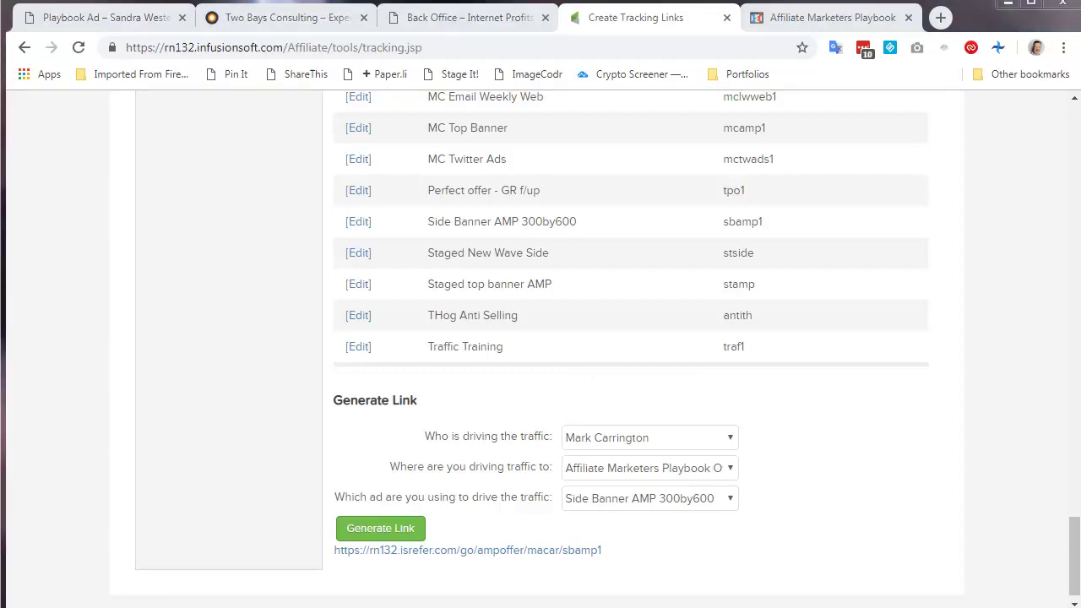
# Step: Check the folder holding the banner and notes, hide it, and go to the Two Bays Consulting site
pyautogui.hotkey('alt', 'Tab')
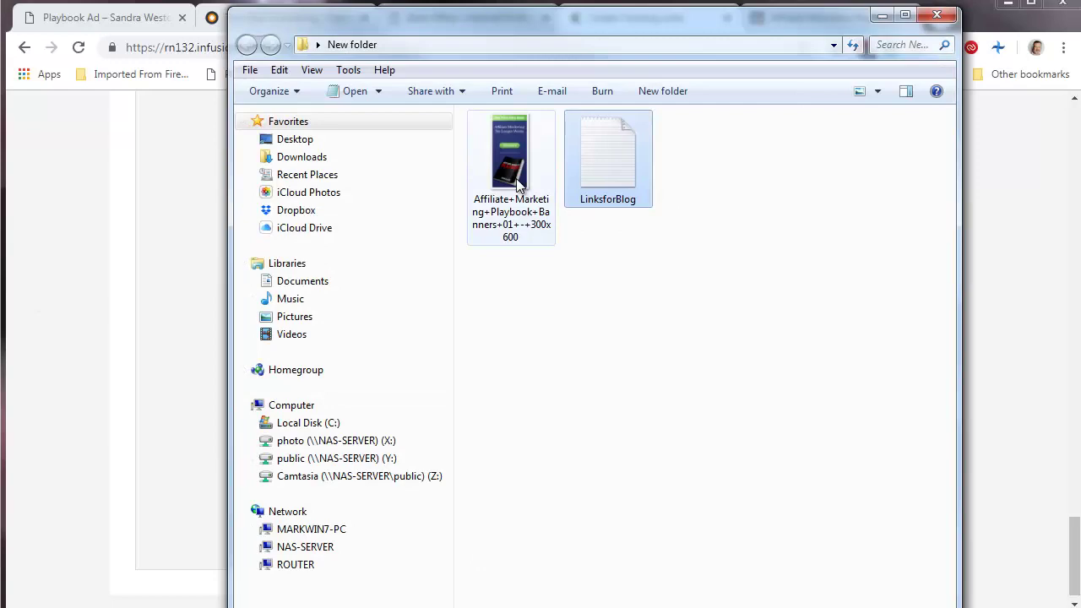
pyautogui.click(883, 15)
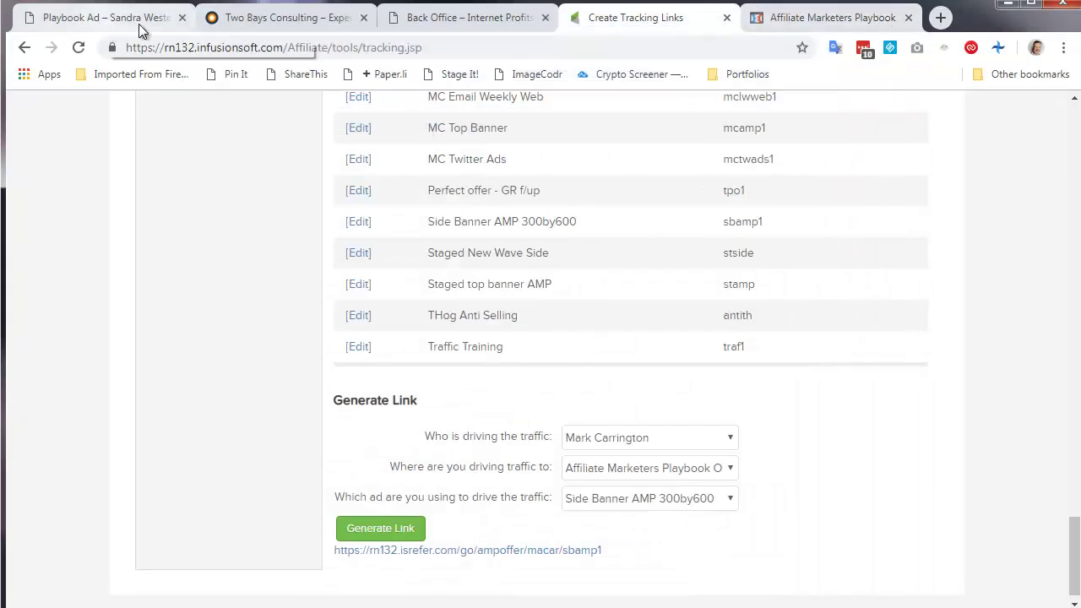
pyautogui.click(242, 25)
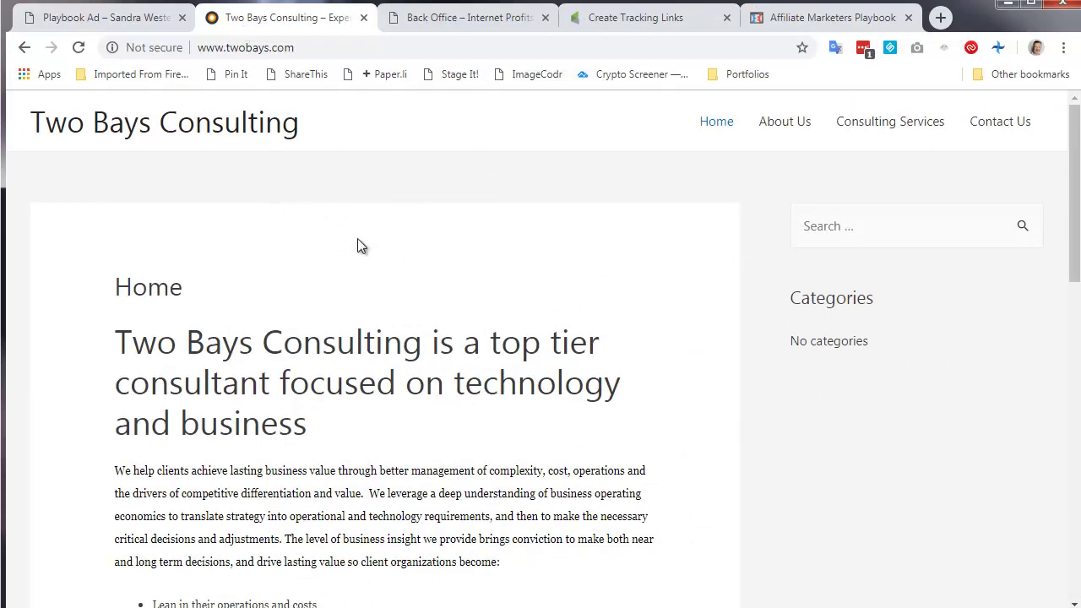
# Step: Open twobays.com/wp-admin in a new tab and log in with the saved credentials
pyautogui.click(940, 18)
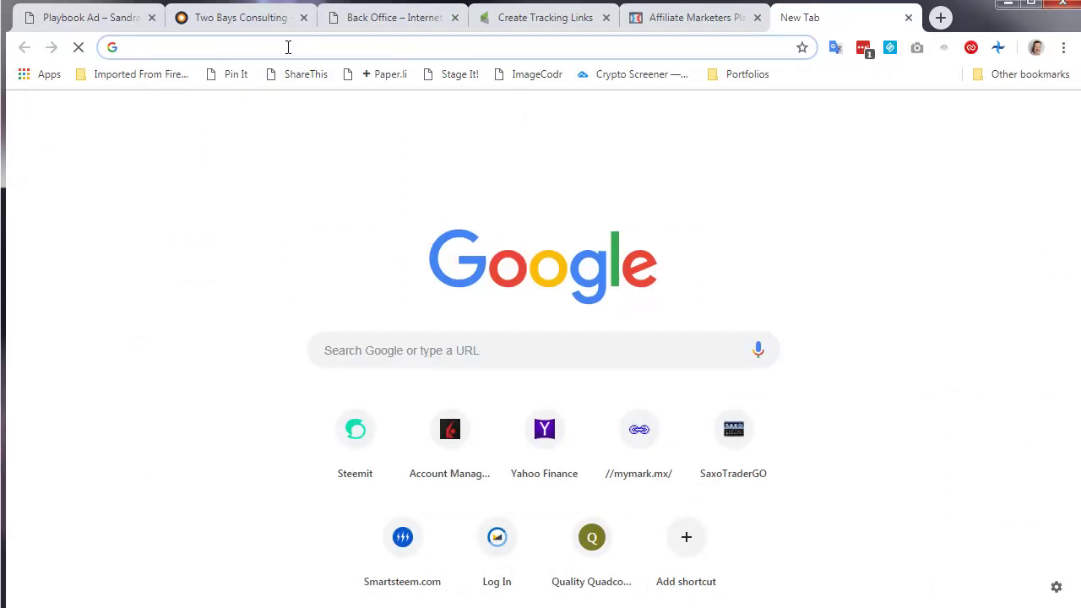
pyautogui.write('two')
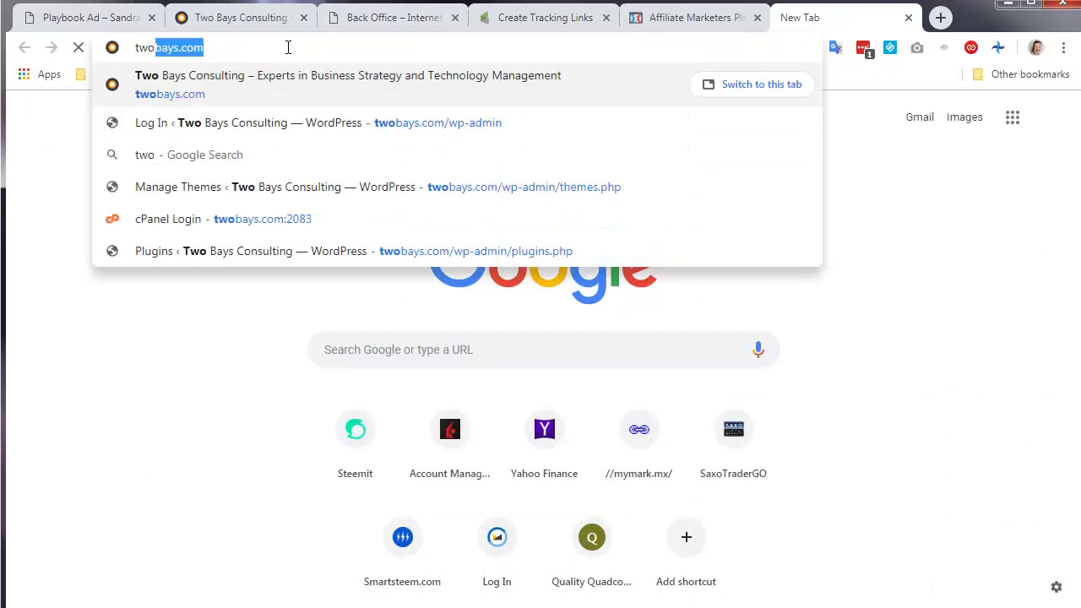
pyautogui.press('BackSpace')
pyautogui.click(332, 152)
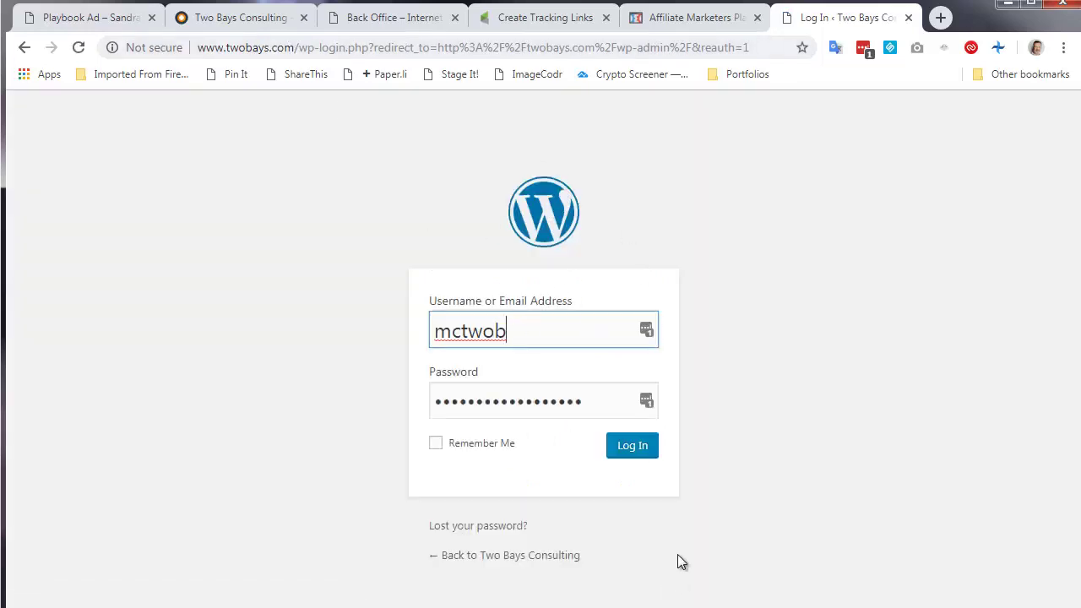
pyautogui.click(636, 447)
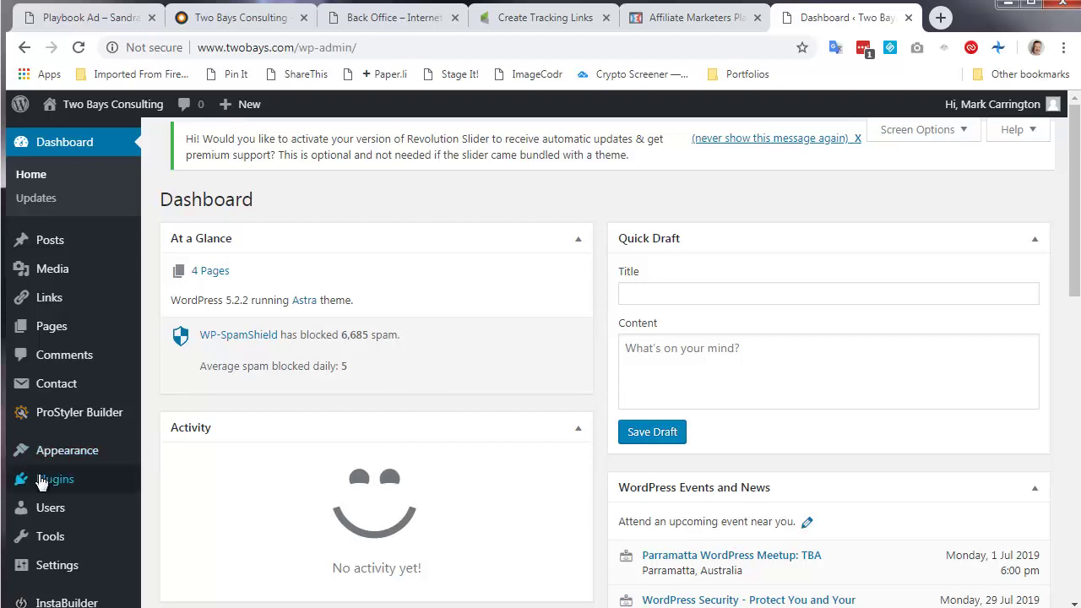
# Step: Go to Appearance > Widgets in the Two Bays Consulting admin
pyautogui.moveTo(17, 463)
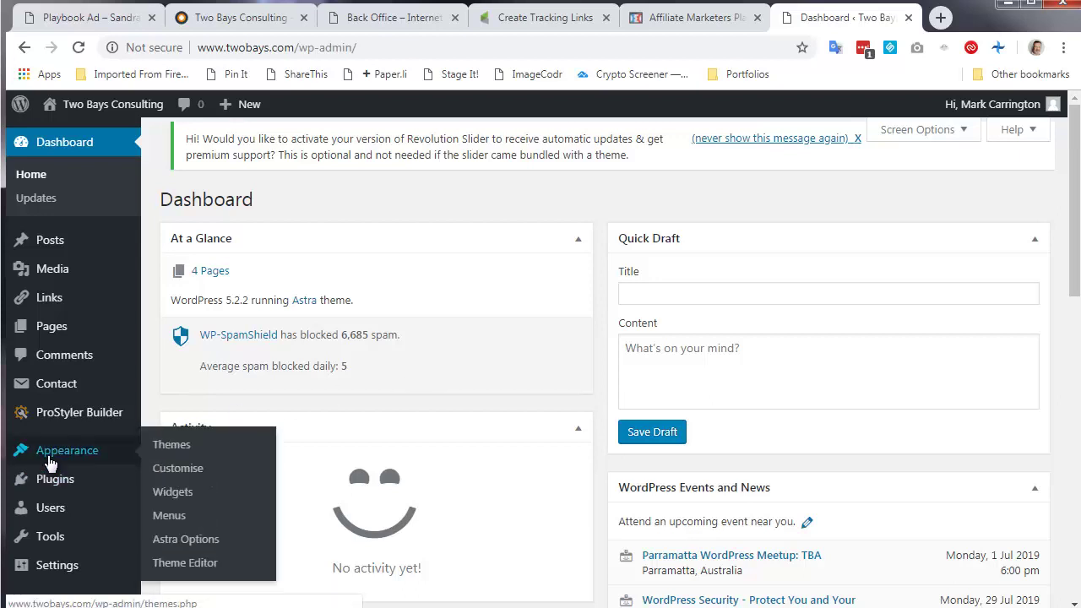
pyautogui.click(168, 445)
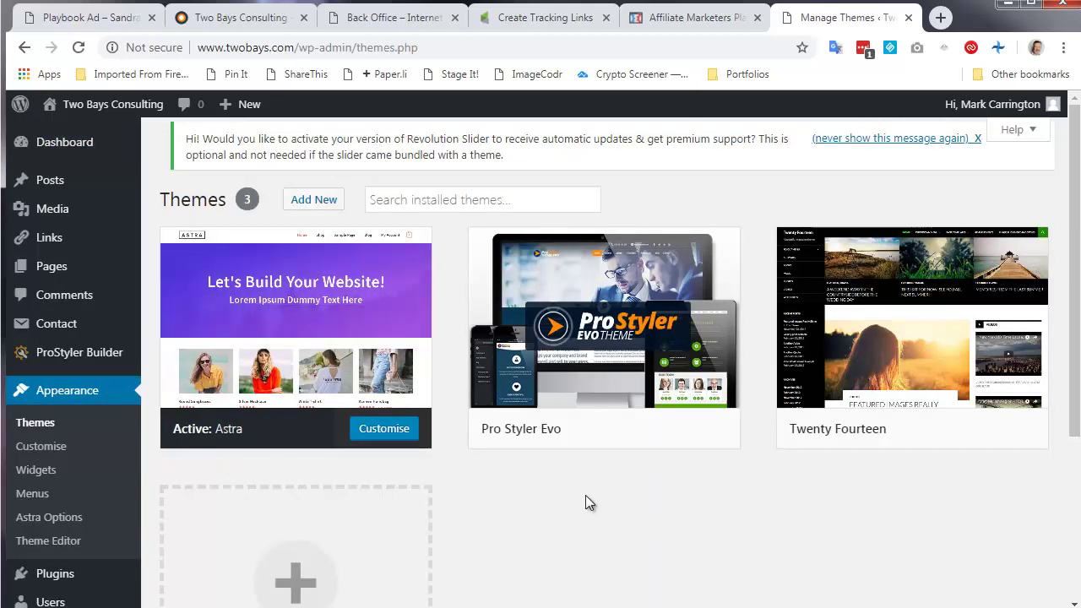
pyautogui.moveTo(580, 415)
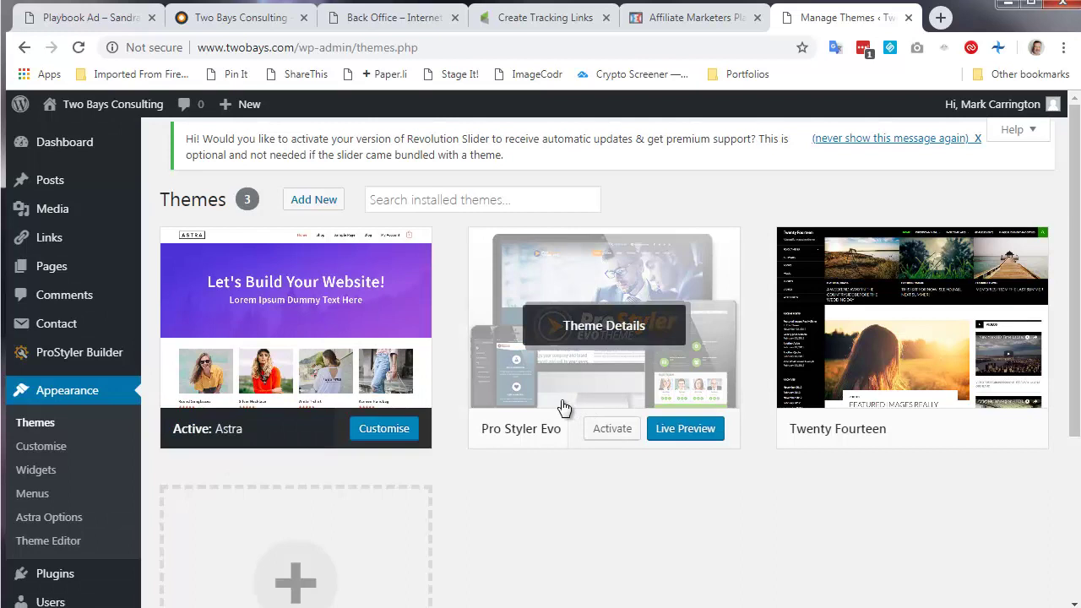
pyautogui.moveTo(184, 441)
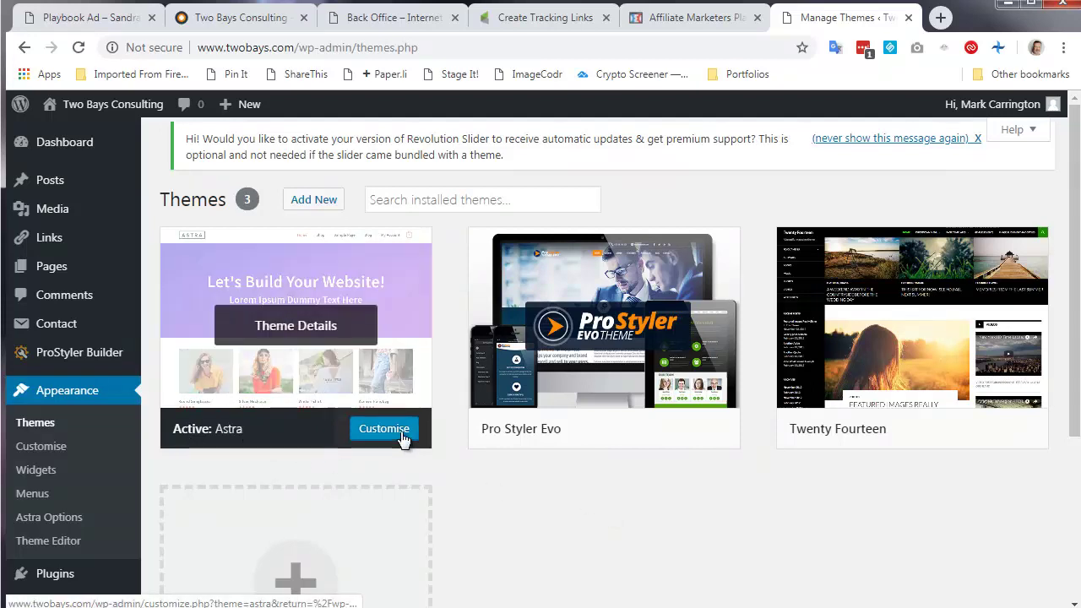
pyautogui.click(34, 477)
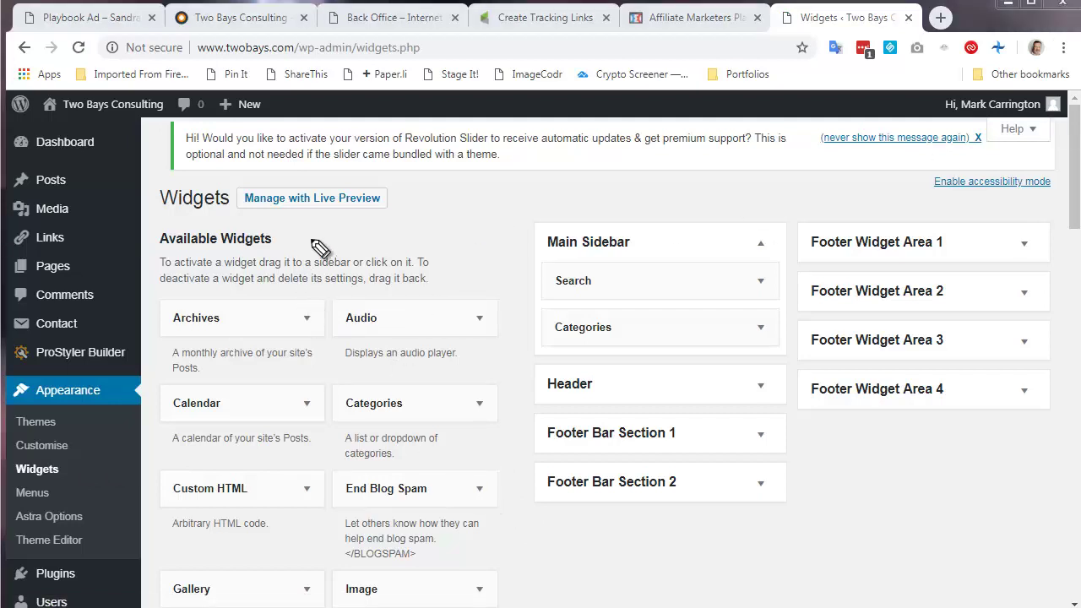
# Step: Annotate the Available Widgets list, Main Sidebar, Header and Footer widget areas on screen
pyautogui.moveTo(315, 226)
pyautogui.mouseDown()
pyautogui.moveTo(258, 226)
pyautogui.moveTo(147, 348)
pyautogui.moveTo(136, 556)
pyautogui.moveTo(151, 604)
pyautogui.moveTo(543, 382)
pyautogui.moveTo(298, 234)
pyautogui.mouseUp()
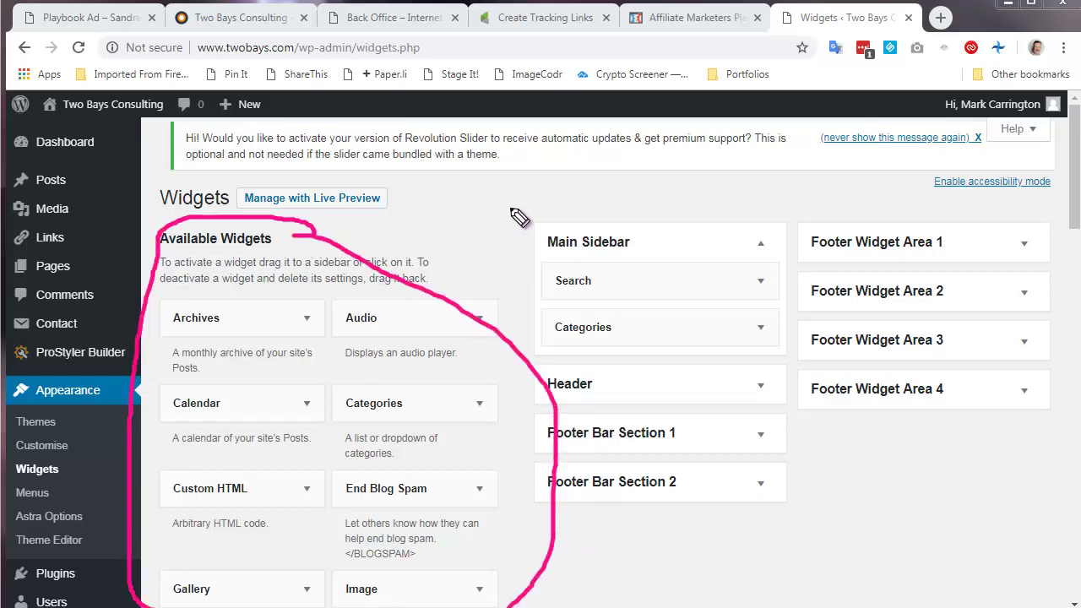
pyautogui.moveTo(511, 212)
pyautogui.mouseDown()
pyautogui.moveTo(550, 358)
pyautogui.moveTo(513, 212)
pyautogui.moveTo(684, 201)
pyautogui.mouseUp()
pyautogui.moveTo(764, 211)
pyautogui.mouseDown()
pyautogui.moveTo(812, 348)
pyautogui.moveTo(608, 363)
pyautogui.moveTo(547, 351)
pyautogui.moveTo(513, 377)
pyautogui.mouseUp()
pyautogui.moveTo(535, 412)
pyautogui.mouseDown()
pyautogui.moveTo(765, 429)
pyautogui.moveTo(800, 363)
pyautogui.moveTo(515, 375)
pyautogui.mouseUp()
pyautogui.moveTo(533, 415)
pyautogui.mouseDown()
pyautogui.moveTo(750, 537)
pyautogui.moveTo(794, 444)
pyautogui.moveTo(528, 397)
pyautogui.mouseUp()
pyautogui.moveTo(998, 160)
pyautogui.mouseDown()
pyautogui.moveTo(849, 255)
pyautogui.moveTo(1003, 503)
pyautogui.moveTo(1074, 198)
pyautogui.mouseUp()
pyautogui.moveTo(870, 72)
pyautogui.mouseDown()
pyautogui.moveTo(634, 64)
pyautogui.moveTo(770, 205)
pyautogui.moveTo(691, 52)
pyautogui.mouseUp()
pyautogui.moveTo(245, 605)
pyautogui.mouseDown()
pyautogui.moveTo(329, 559)
pyautogui.moveTo(831, 512)
pyautogui.moveTo(1074, 591)
pyautogui.mouseUp()
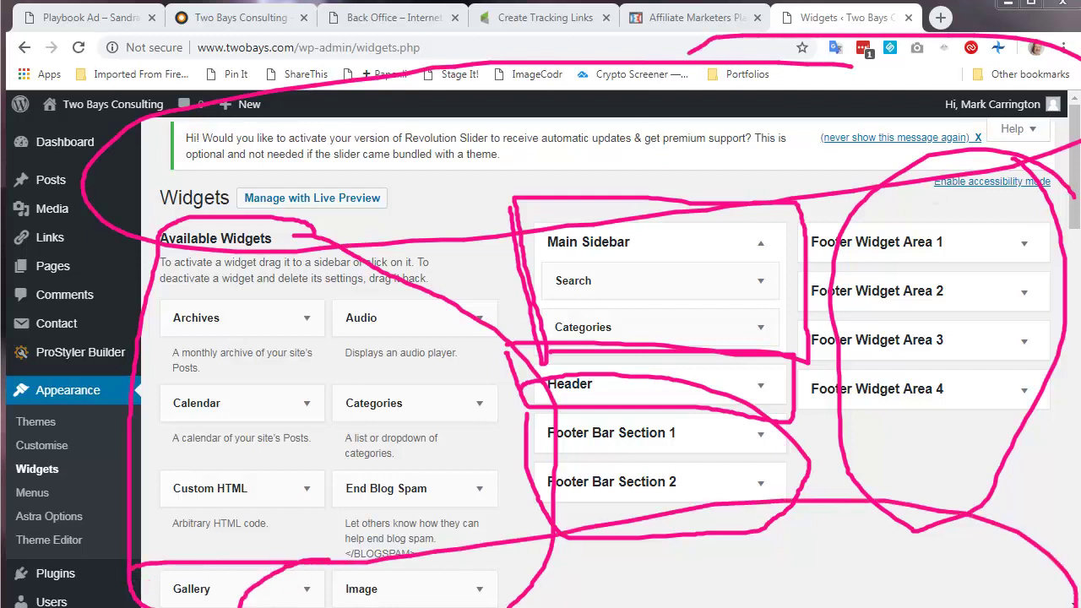
# Step: Clear the annotations and drag the Image widget to the top of the Main Sidebar
pyautogui.press('Escape')
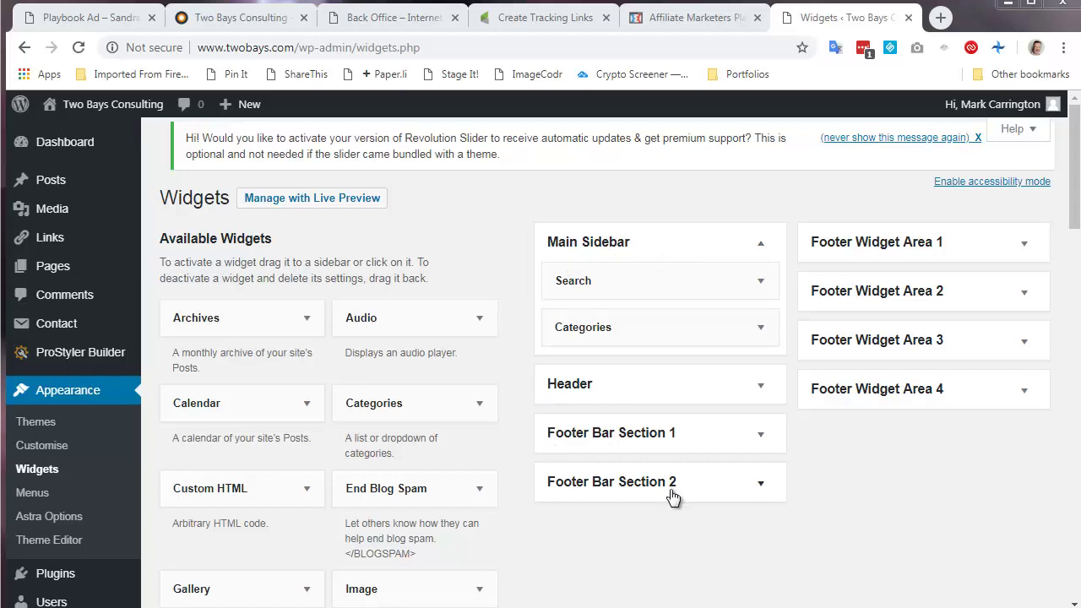
pyautogui.moveTo(1075, 212); pyautogui.dragTo(1075, 253)
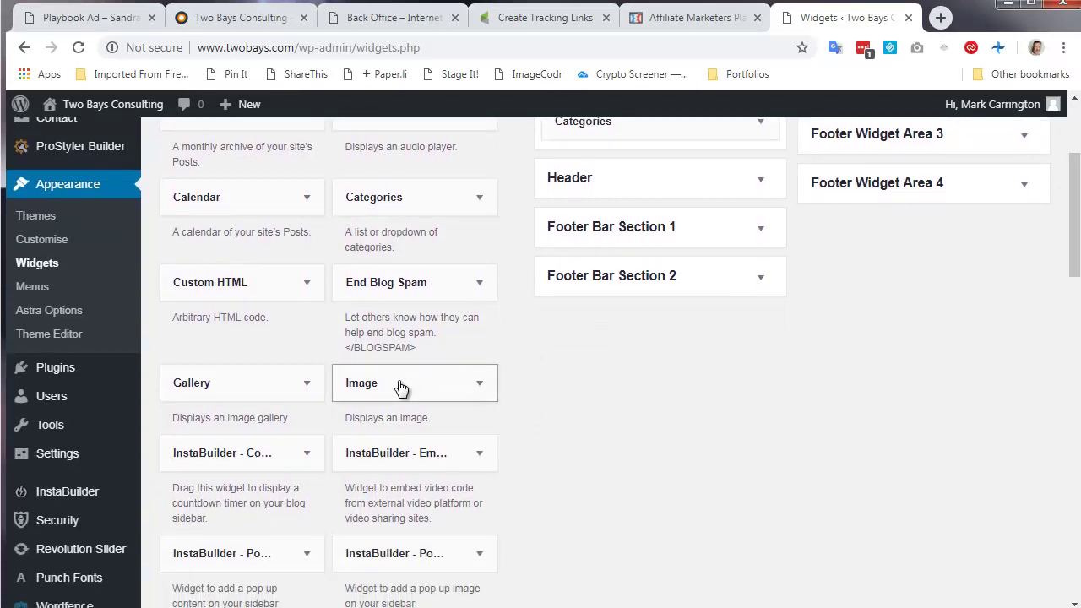
pyautogui.moveTo(401, 388); pyautogui.dragTo(625, 265)
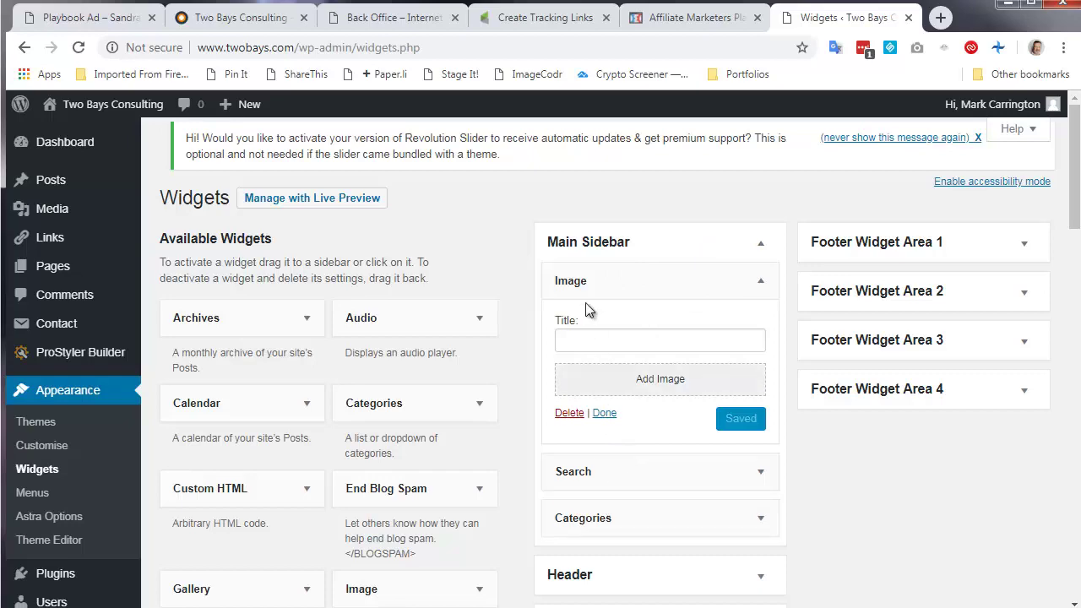
# Step: Glance at the live homepage, then start adding an image to the new sidebar Image widget
pyautogui.click(247, 24)
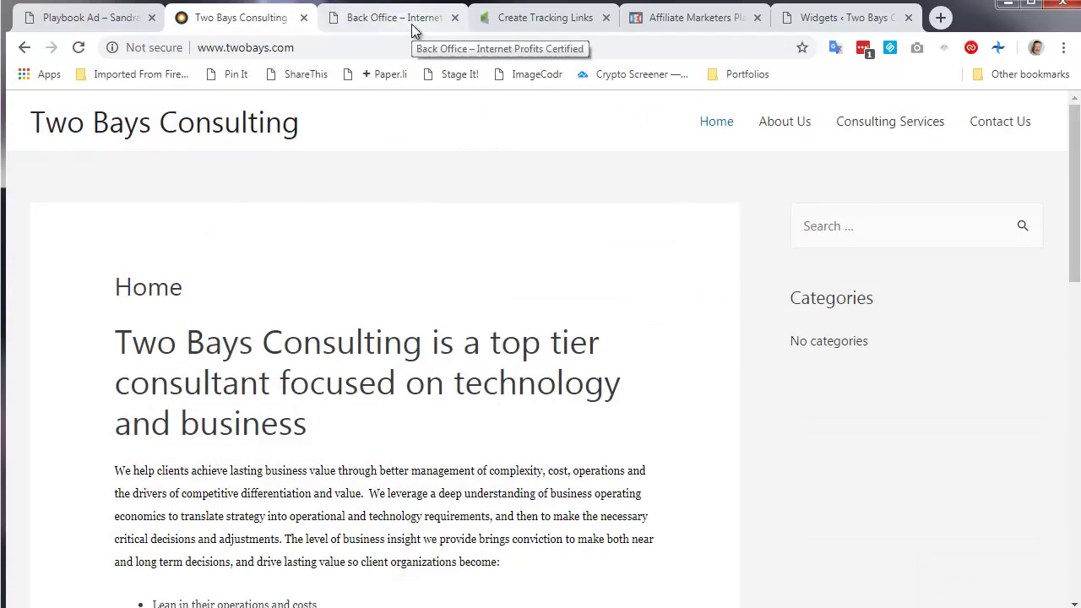
pyautogui.click(836, 19)
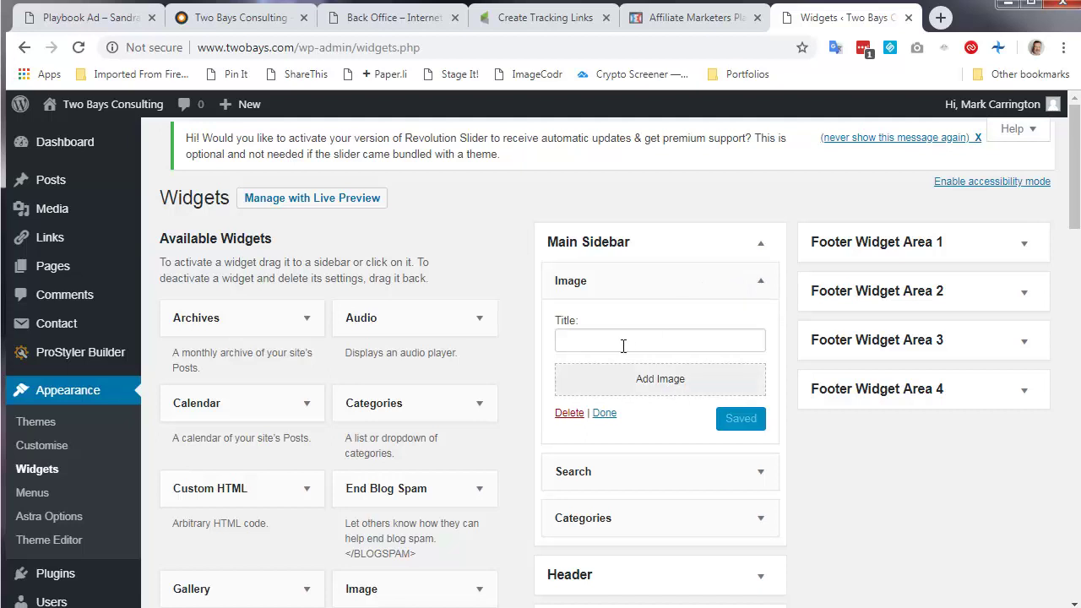
pyautogui.click(665, 384)
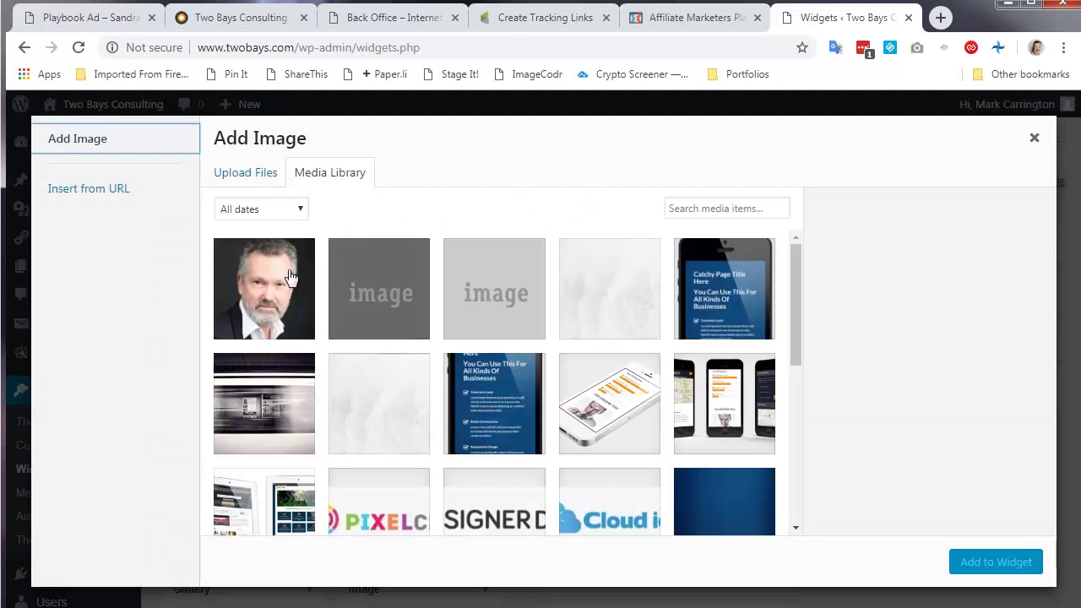
# Step: Upload the Affiliate Marketing Playbook banner by dragging it from Explorer into the media dialog
pyautogui.click(242, 175)
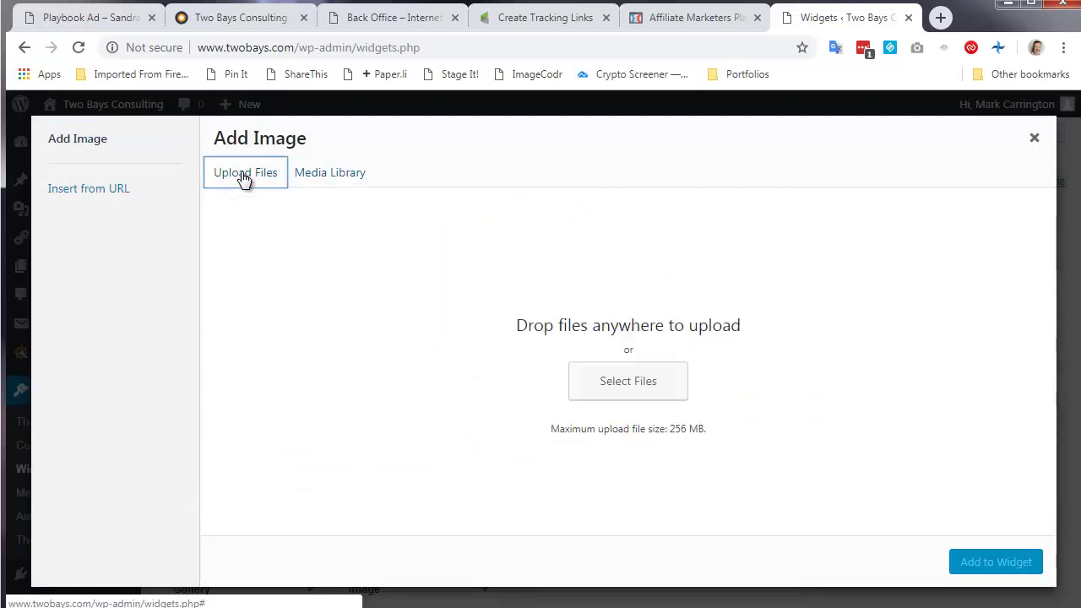
pyautogui.click(619, 393)
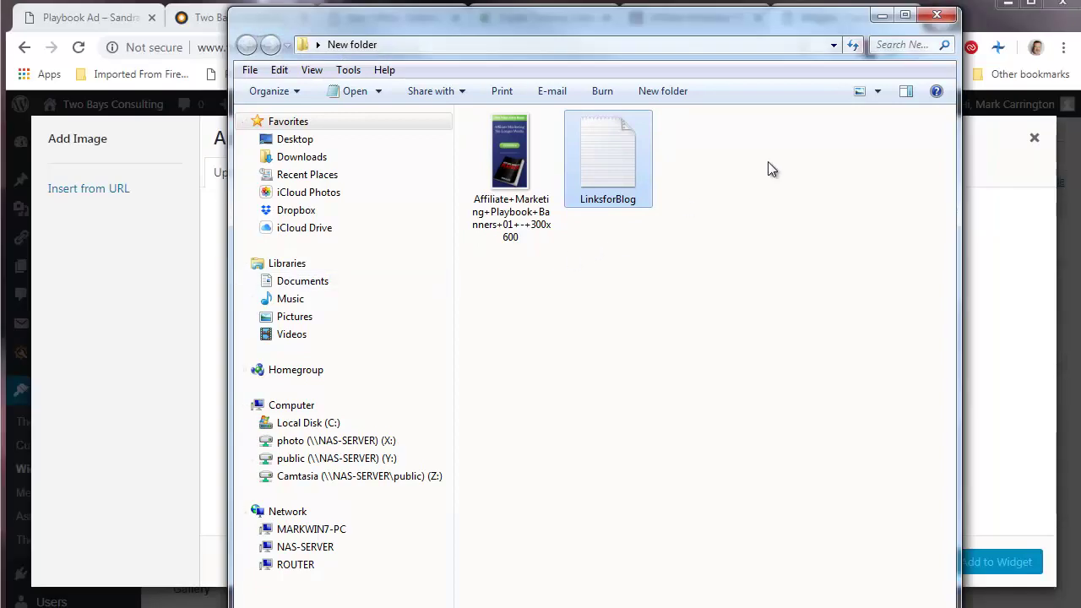
pyautogui.moveTo(685, 27); pyautogui.dragTo(1074, 1)
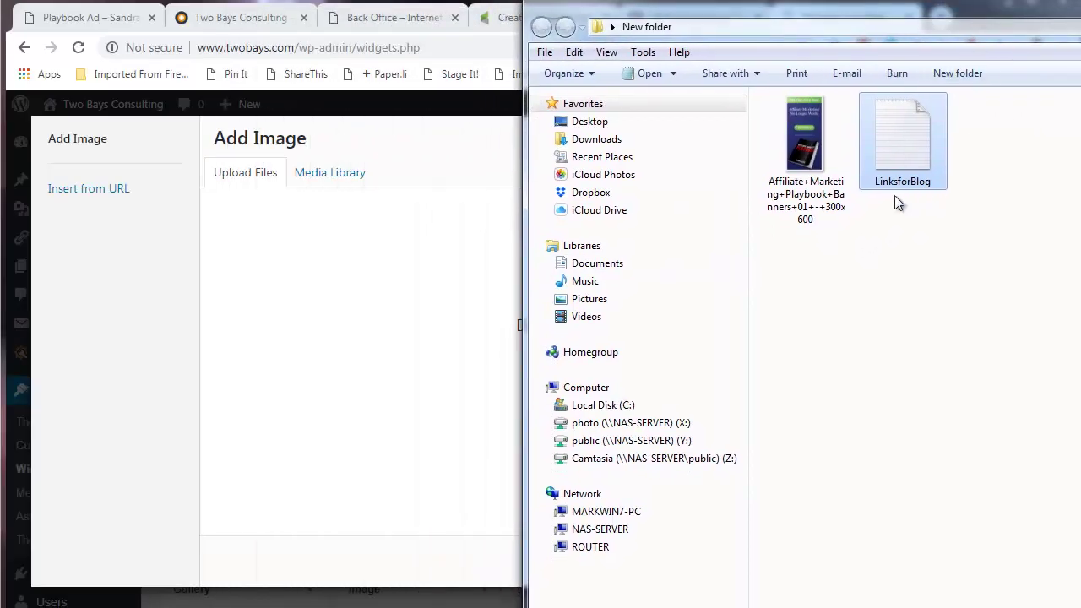
pyautogui.click(807, 145)
pyautogui.moveTo(806, 146); pyautogui.dragTo(374, 346)
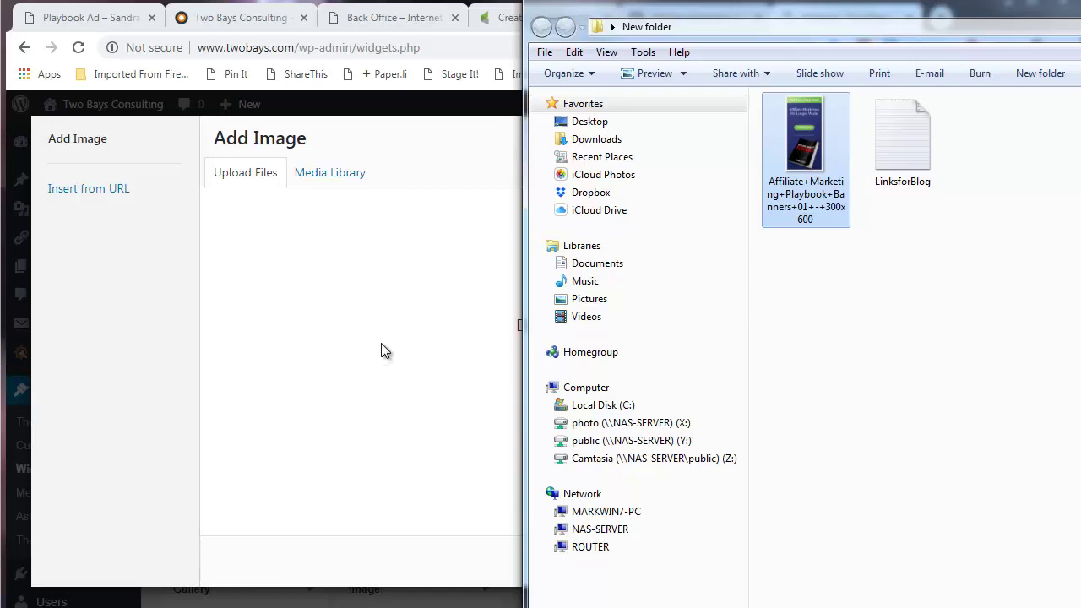
pyautogui.moveTo(381, 346); pyautogui.dragTo(381, 343)
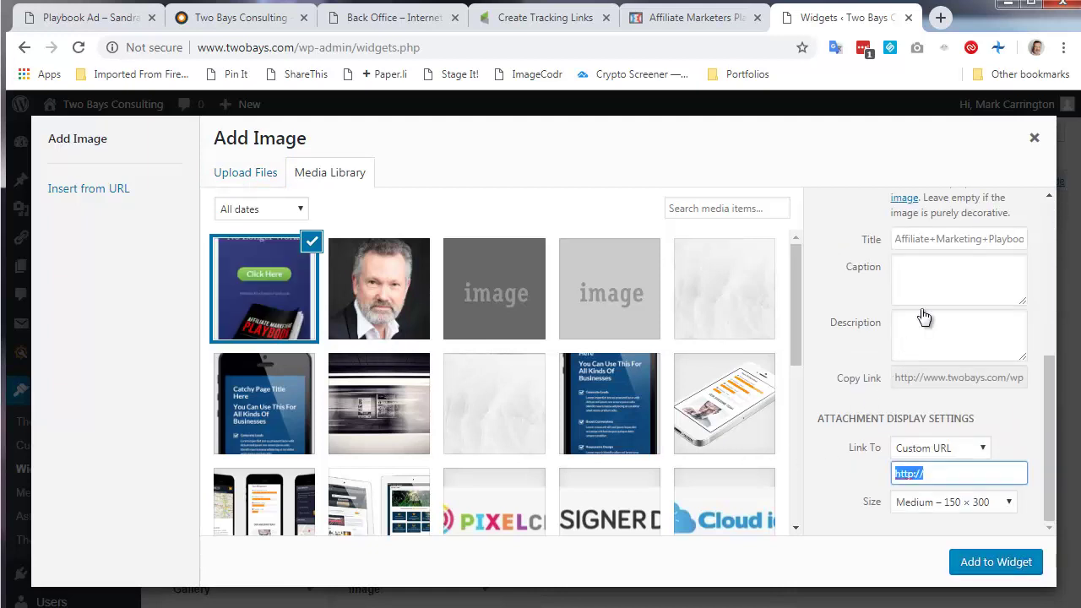
# Step: Review the empty Caption and Description fields and set Link To to Custom URL
pyautogui.click(940, 270)
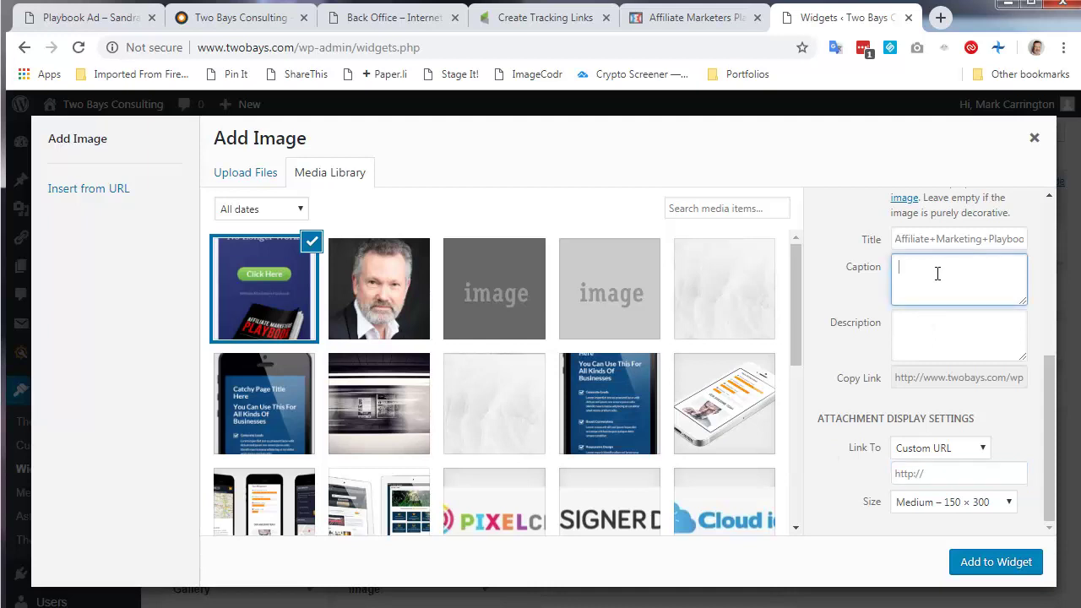
pyautogui.click(929, 322)
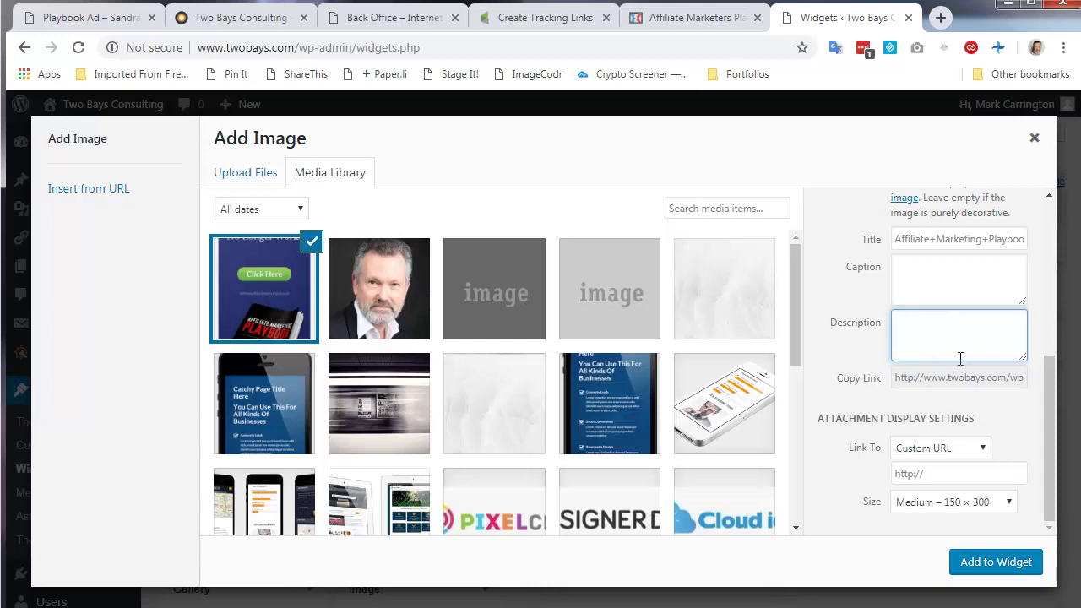
pyautogui.click(1049, 439)
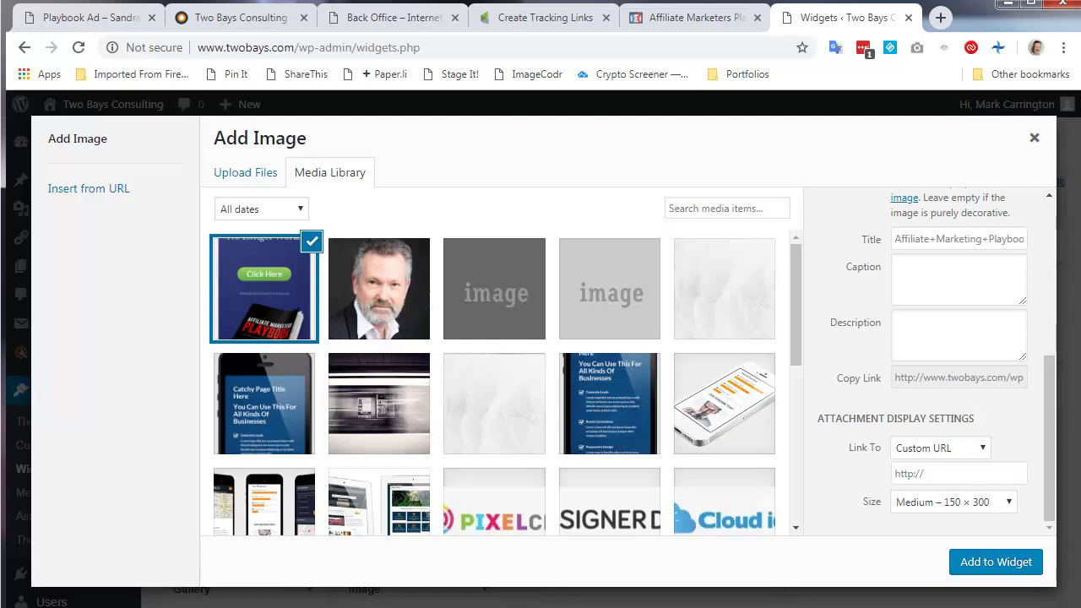
# Step: Copy the sbamp1 tracking URL from the LinksforBlog note, then hide Notepad
pyautogui.hotkey('alt', 'Tab')
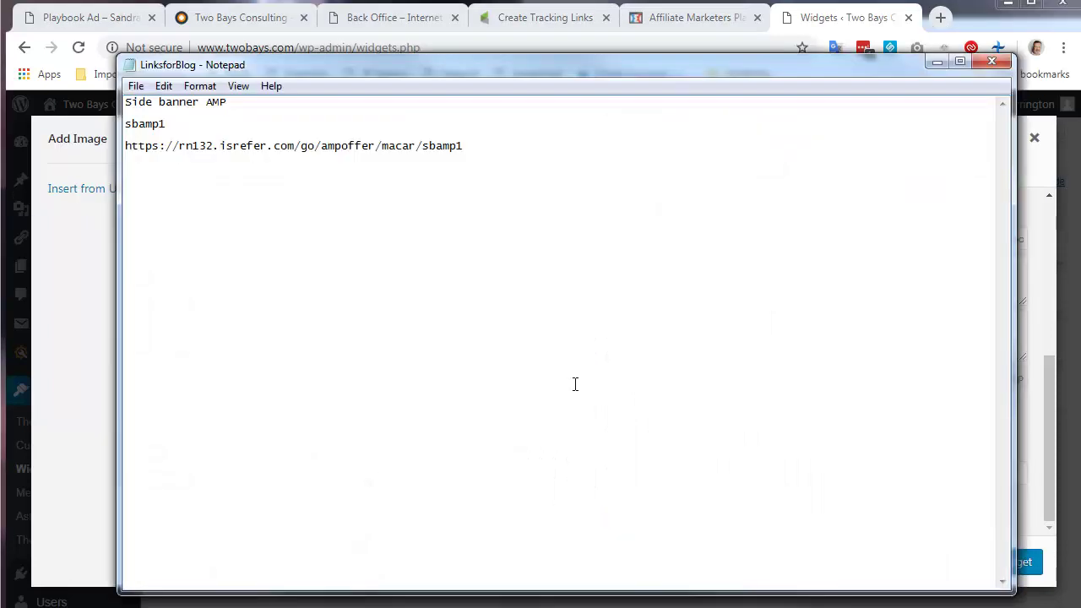
pyautogui.tripleClick(314, 149)
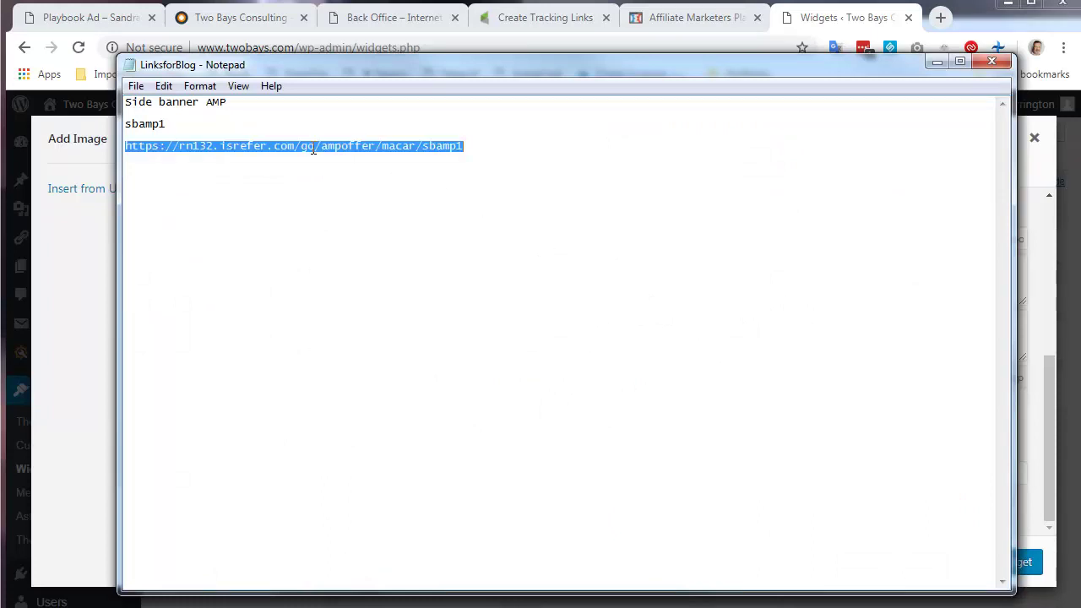
pyautogui.rightClick(265, 151)
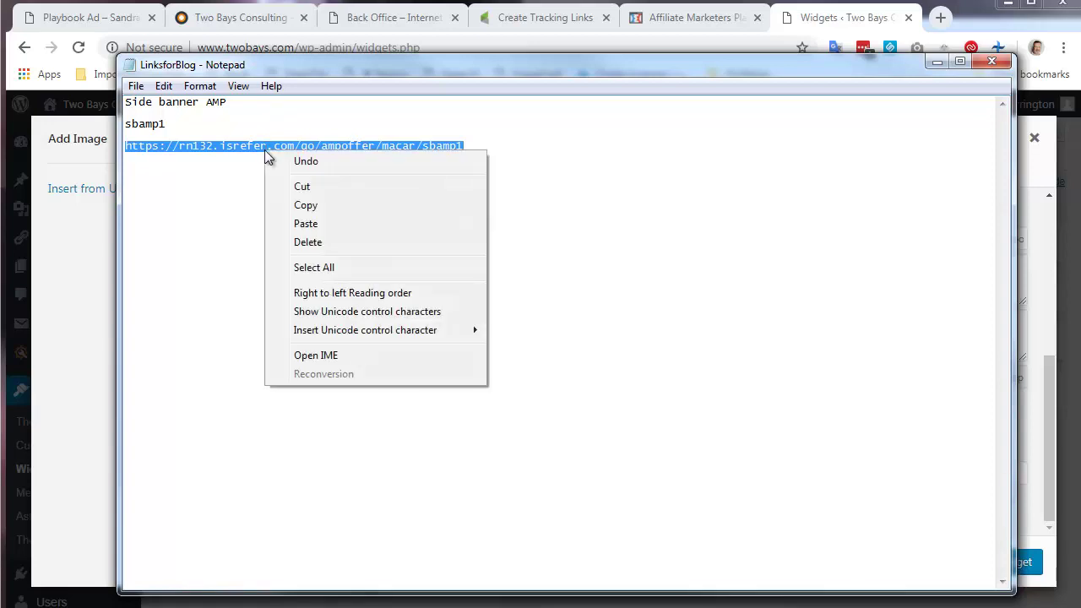
pyautogui.click(305, 206)
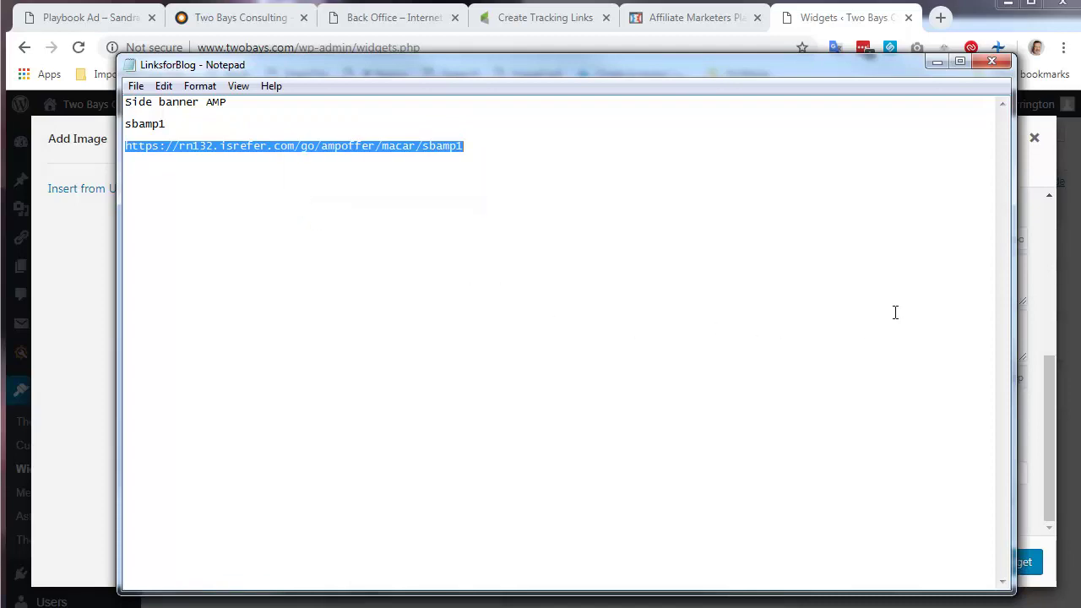
pyautogui.click(926, 64)
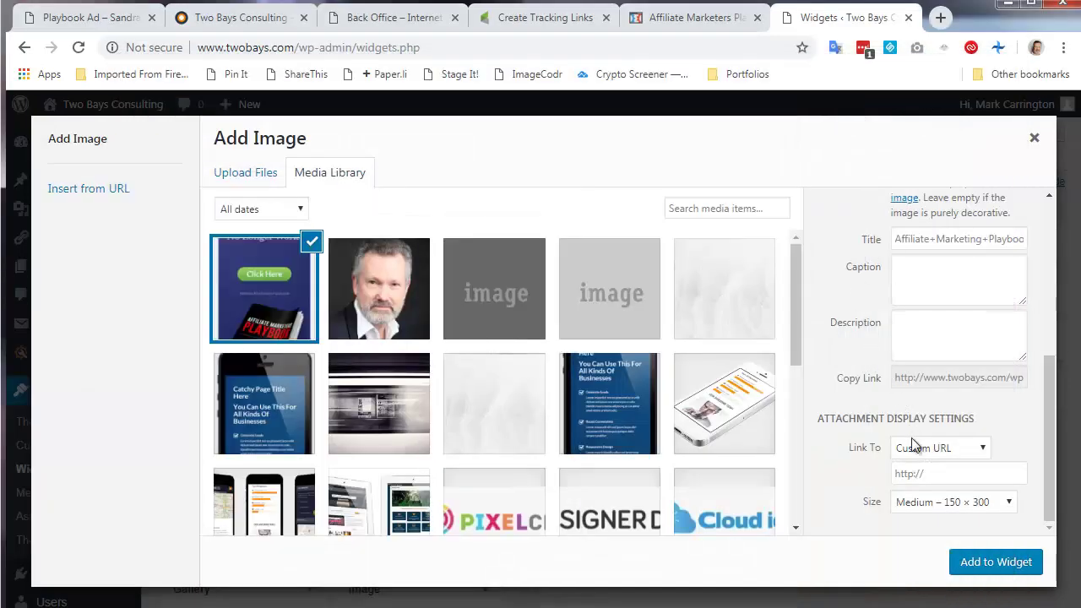
# Step: Paste the tracking URL as the image link, choose Full Size 300 × 600, and add it to the widget
pyautogui.click(925, 474)
pyautogui.hotkey('ctrl', 'a')
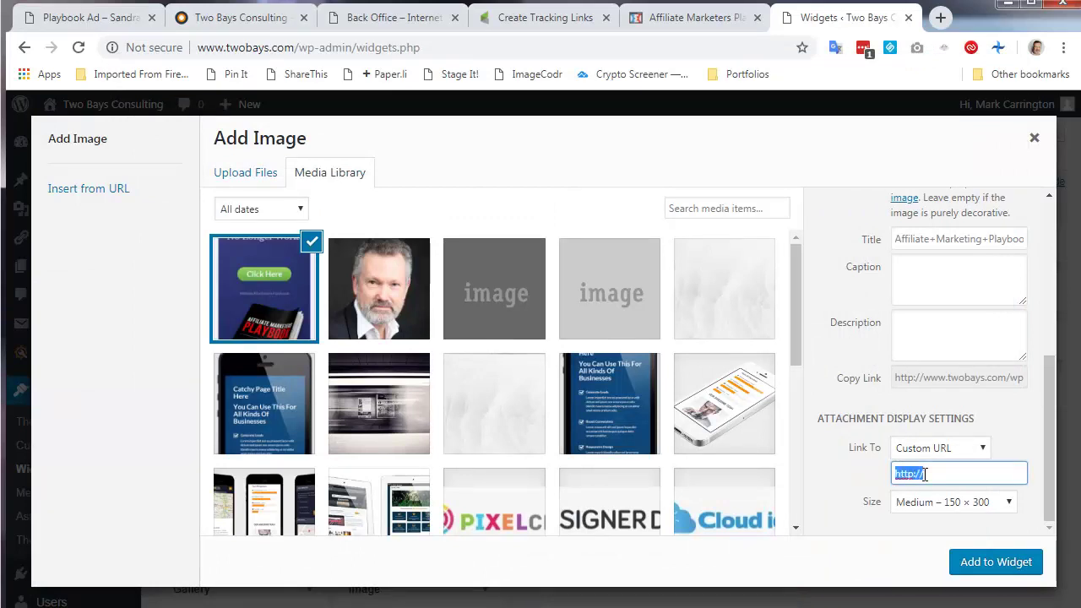
pyautogui.rightClick(925, 474)
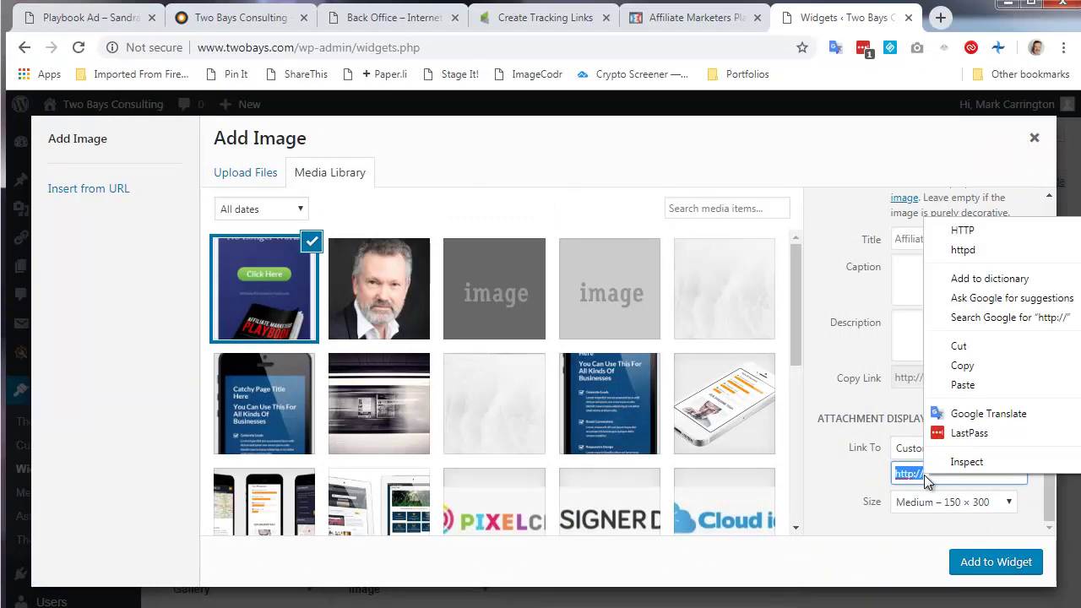
pyautogui.click(962, 385)
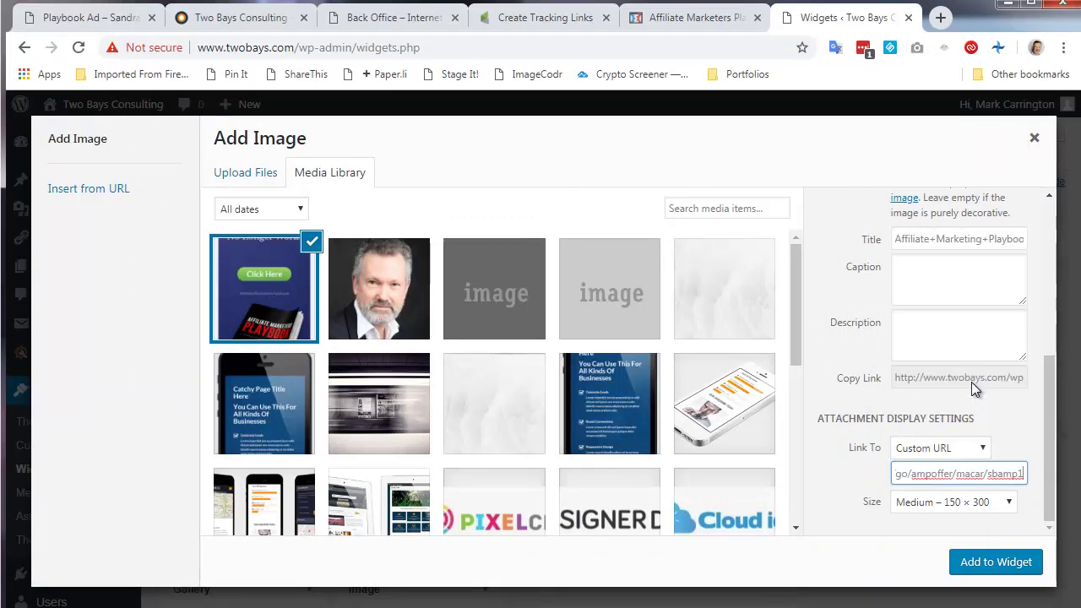
pyautogui.click(940, 501)
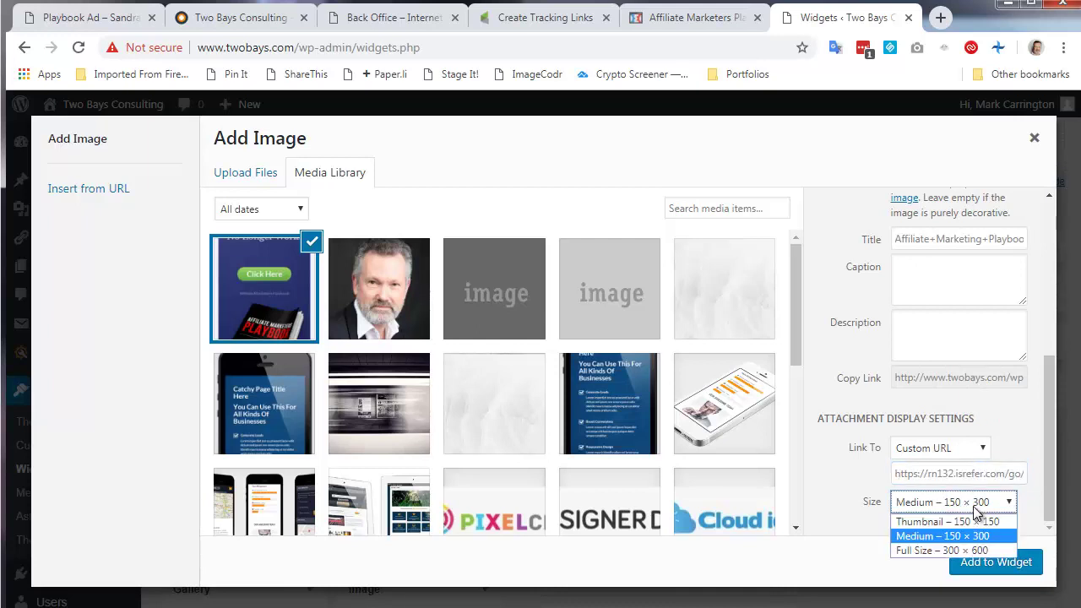
pyautogui.click(936, 550)
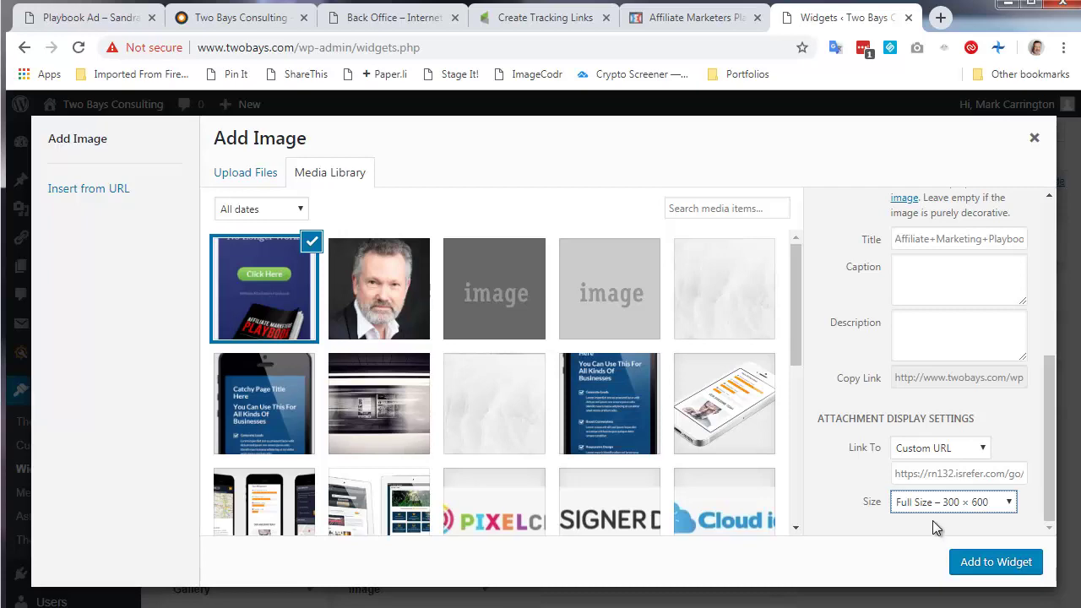
pyautogui.click(974, 568)
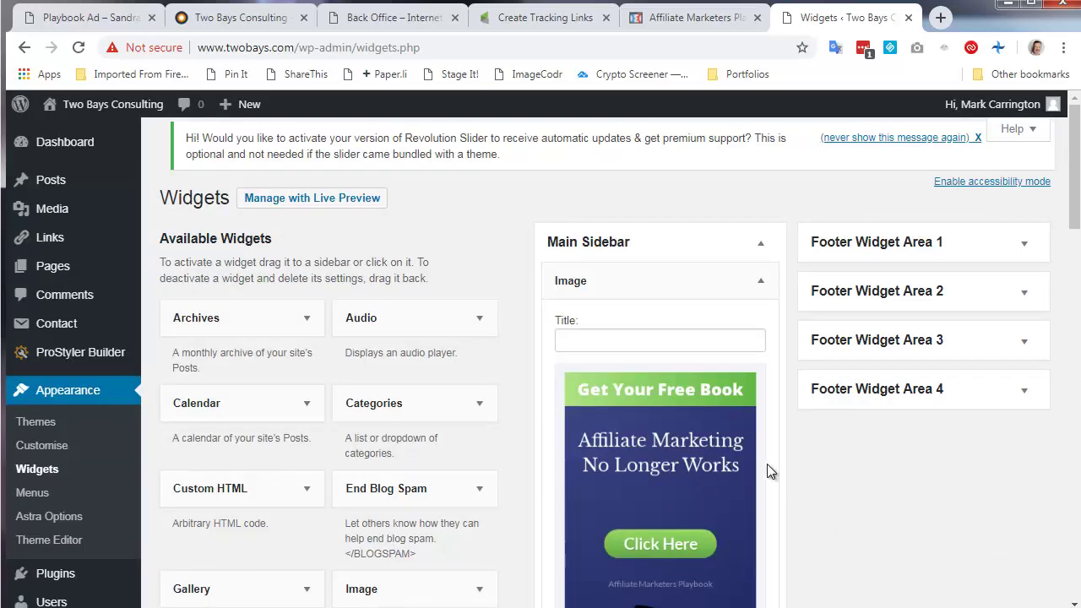
# Step: Save the Main Sidebar Image widget with the Playbook banner and its Infusionsoft tracking link
pyautogui.scroll(-1, 777, 448)
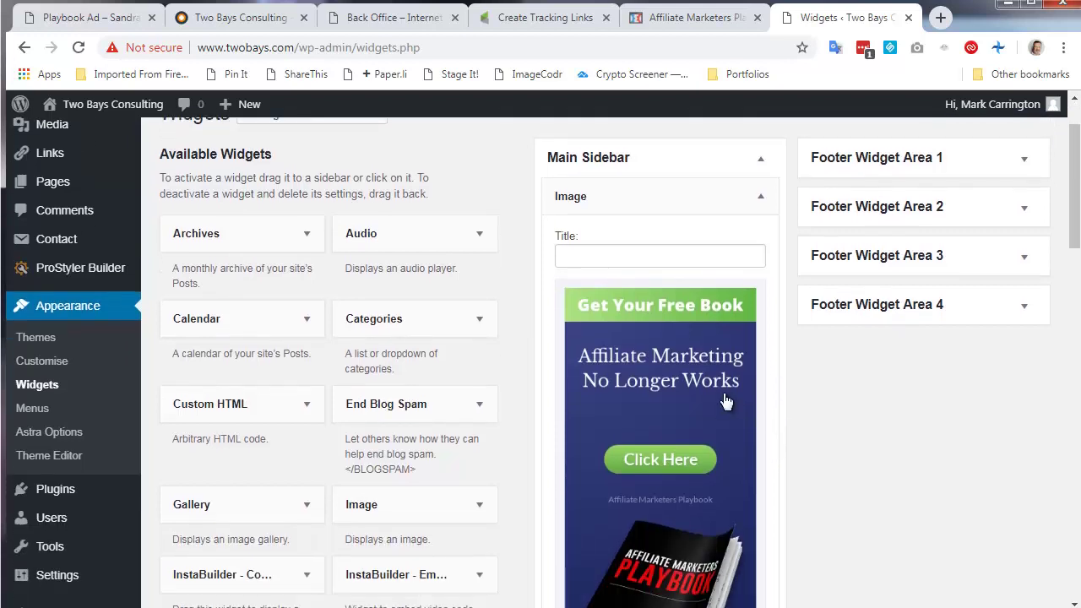
pyautogui.scroll(-3, 741, 412)
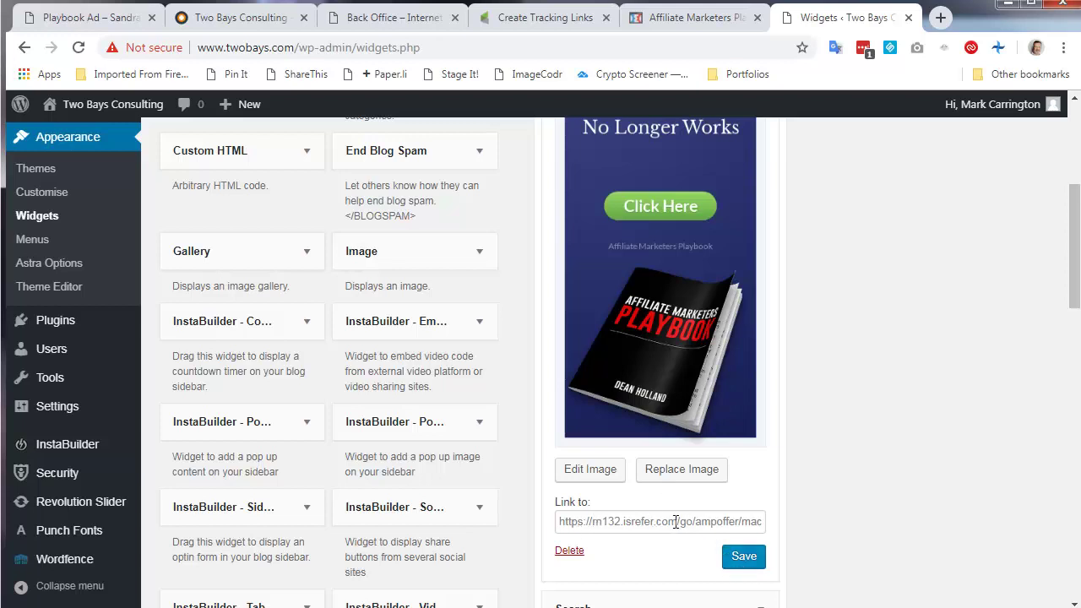
pyautogui.click(731, 555)
pyautogui.scroll(4, 738, 560)
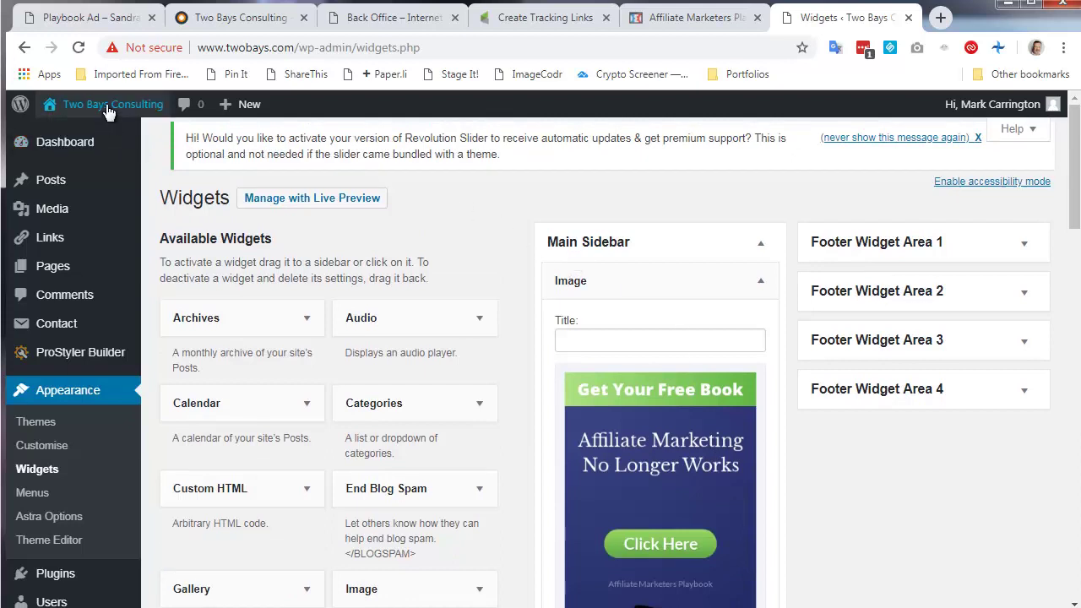
# Step: Visit the live Two Bays Consulting home page and reload it to show the new banner
pyautogui.moveTo(107, 111)
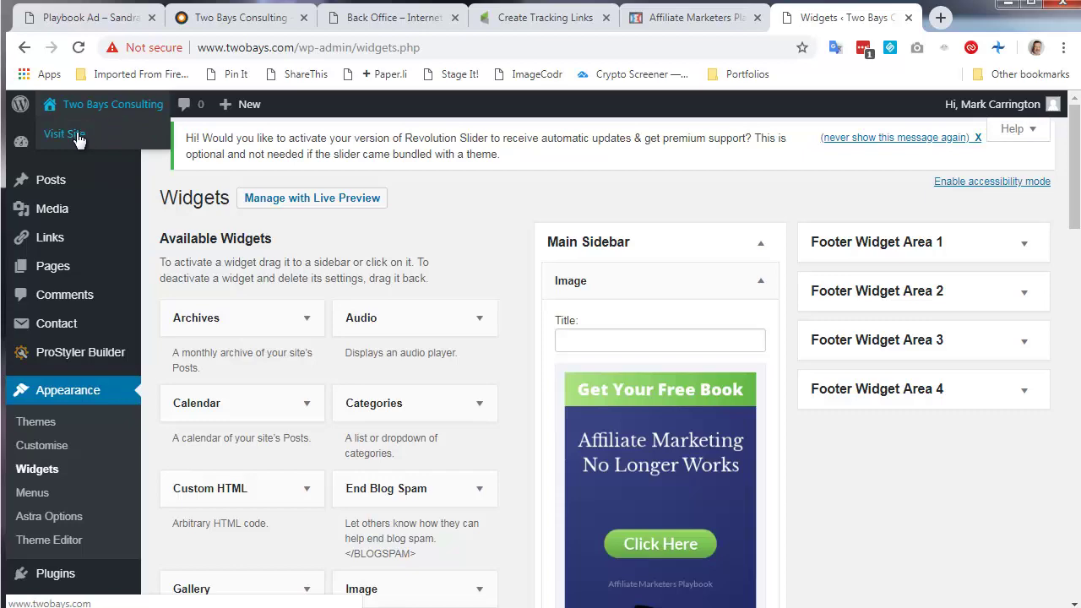
pyautogui.click(228, 21)
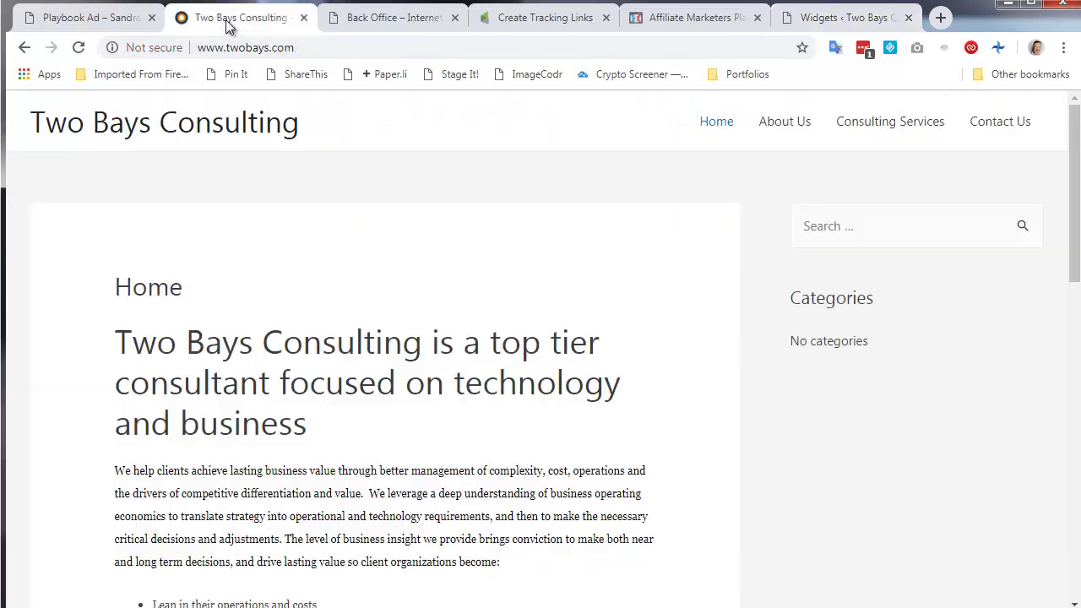
pyautogui.click(78, 48)
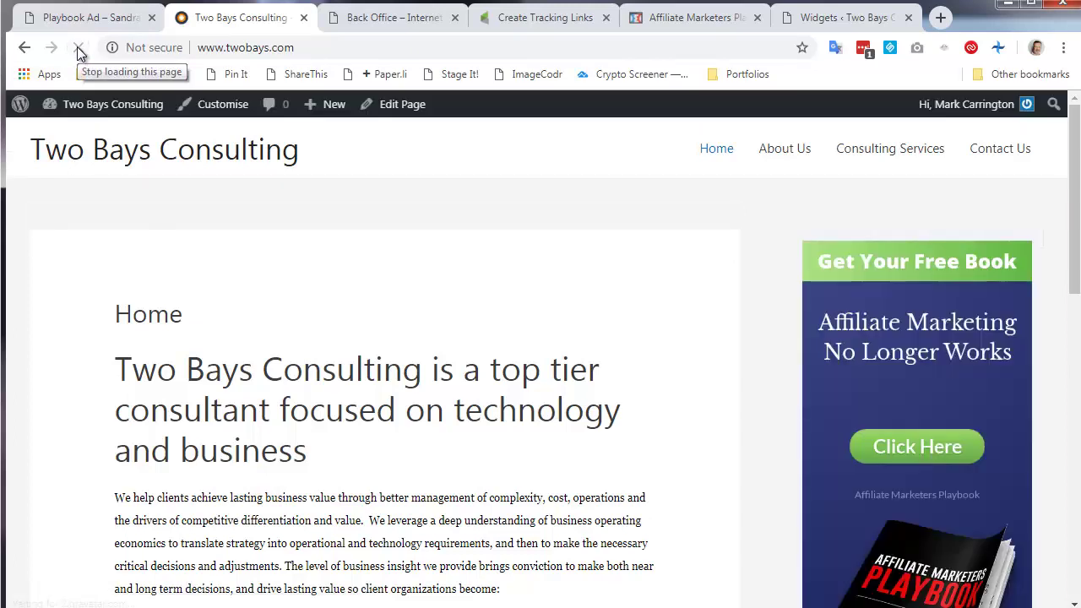
# Step: Open the sidebar Playbook banner's link in a new tab and check its link options
pyautogui.middleClick(903, 375)
pyautogui.scroll(-1, 845, 388)
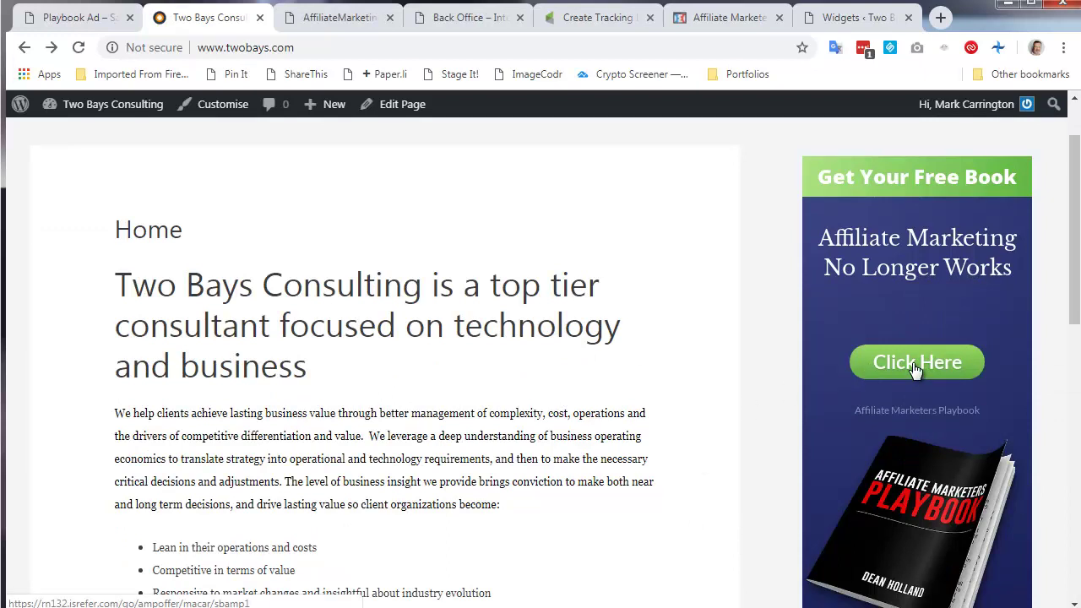
pyautogui.scroll(-1, 916, 370)
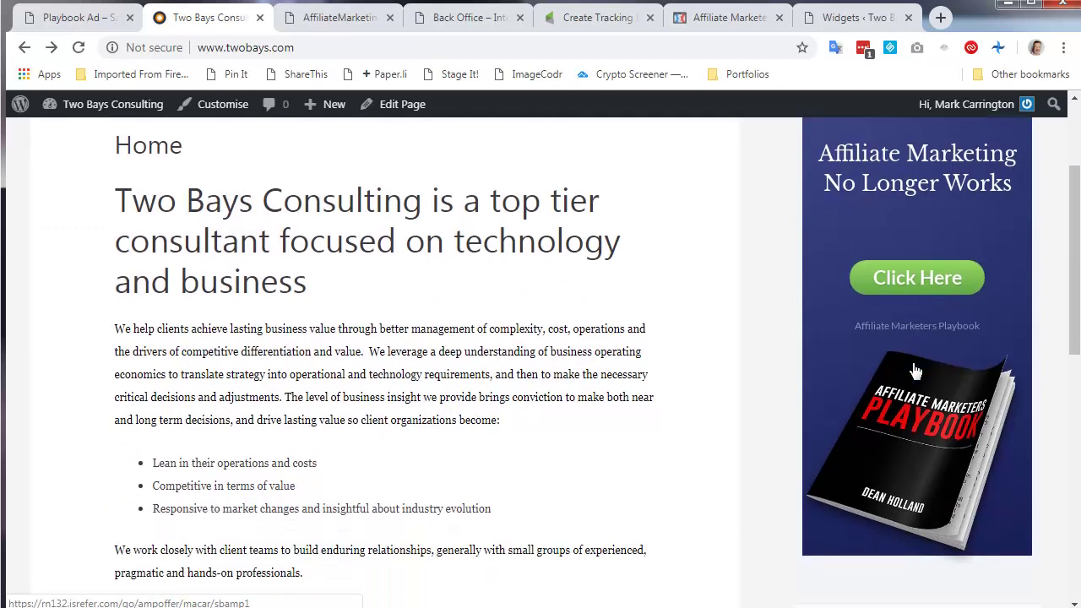
pyautogui.rightClick(919, 358)
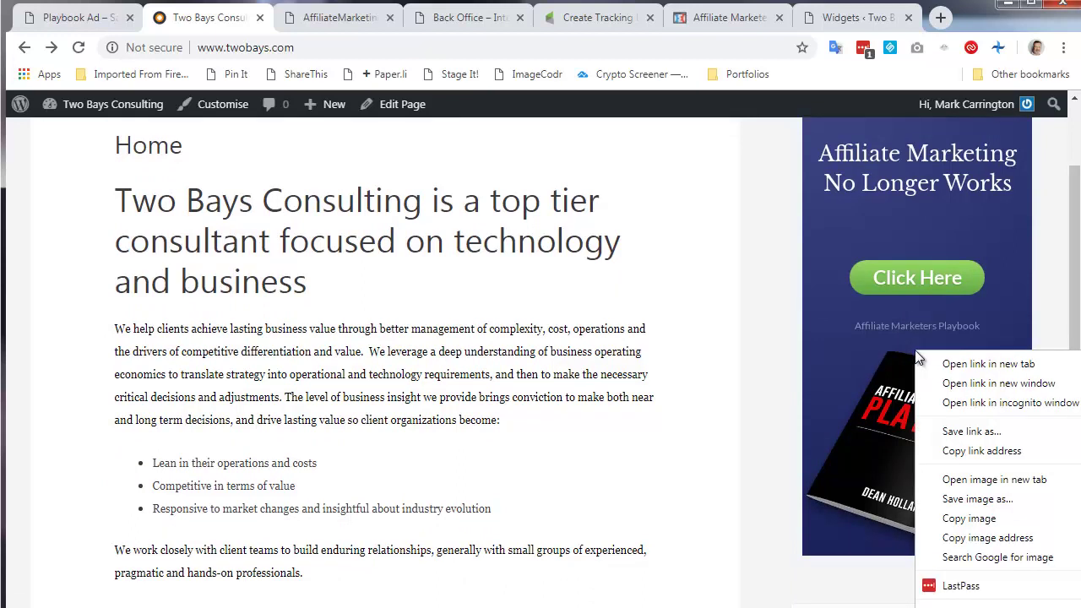
pyautogui.click(856, 338)
pyautogui.scroll(2, 856, 342)
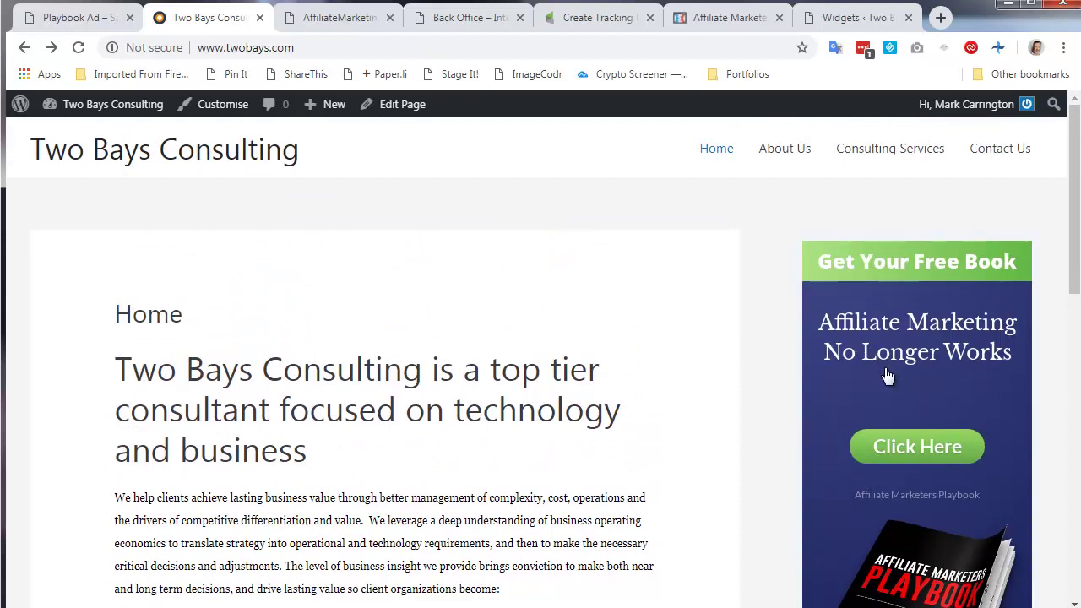
pyautogui.click(886, 376)
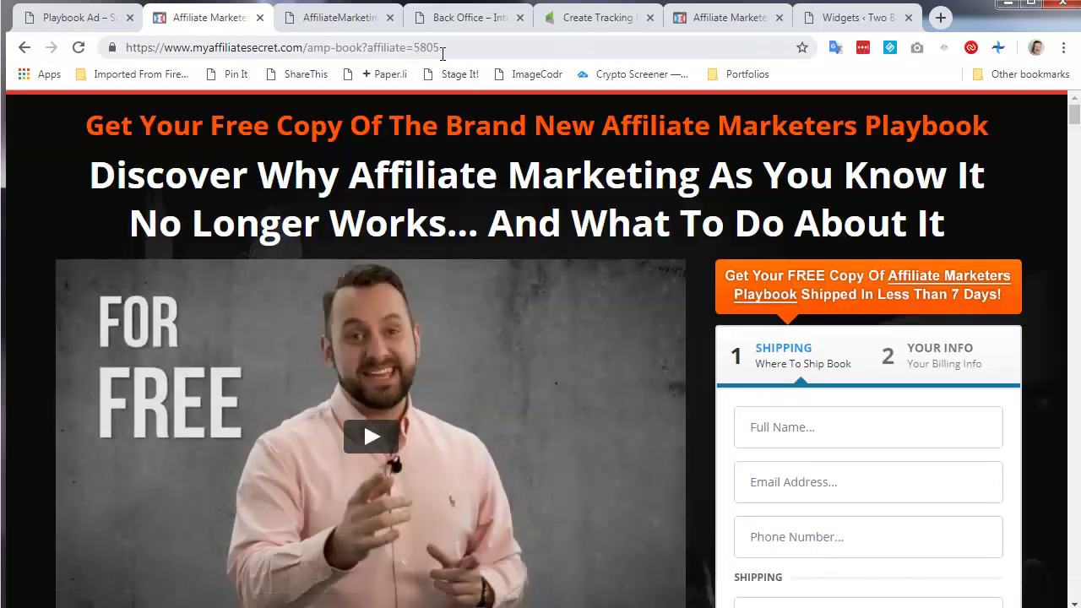
pyautogui.click(23, 47)
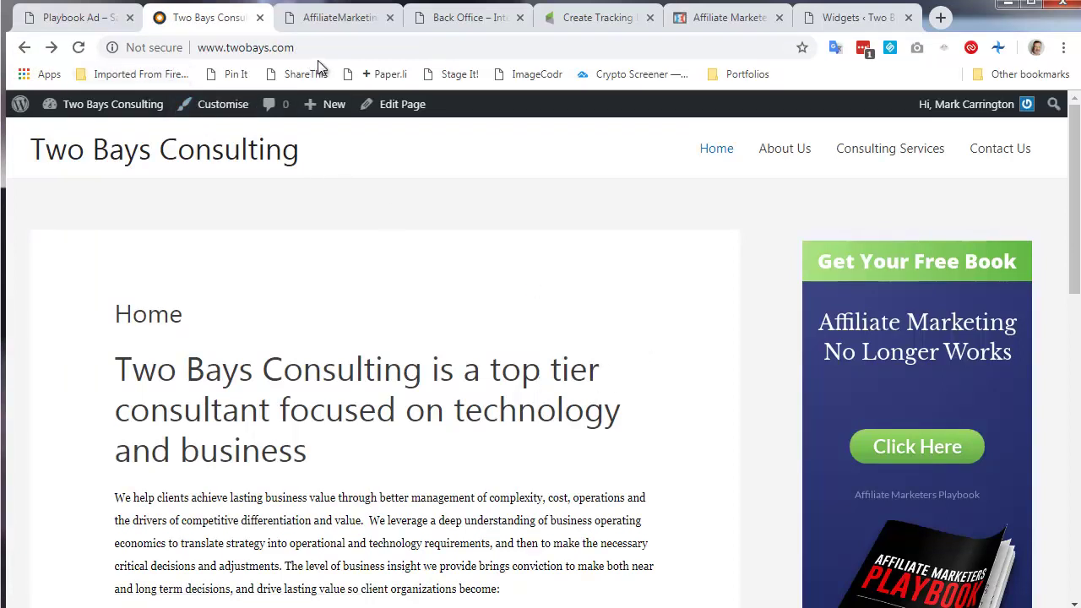
# Step: Compare the Widgets admin tab with the live Two Bays Consulting tab, ending on Widgets
pyautogui.click(854, 18)
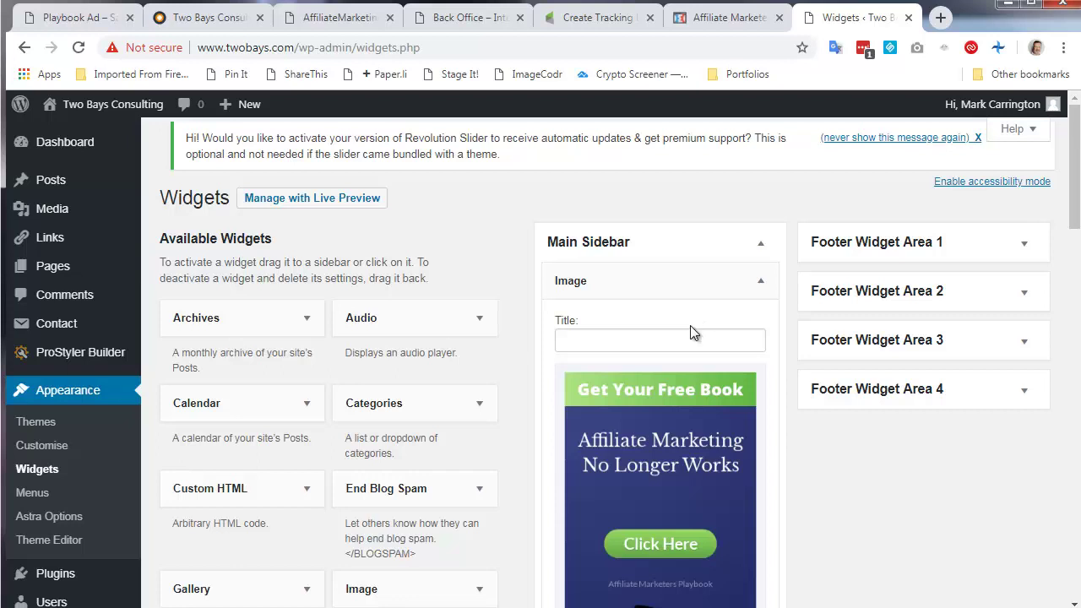
pyautogui.click(195, 17)
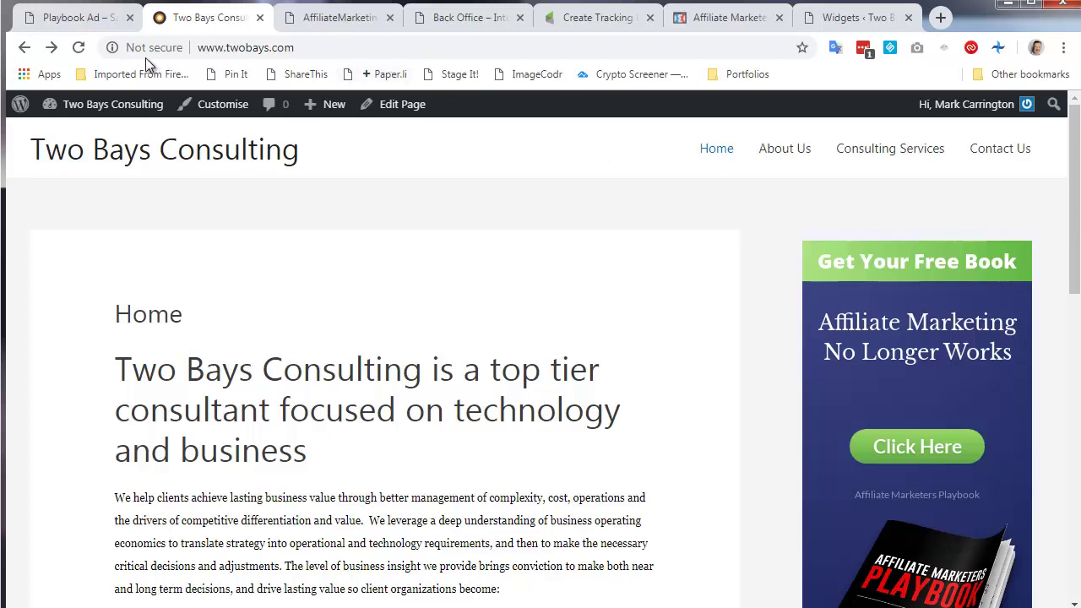
pyautogui.click(847, 19)
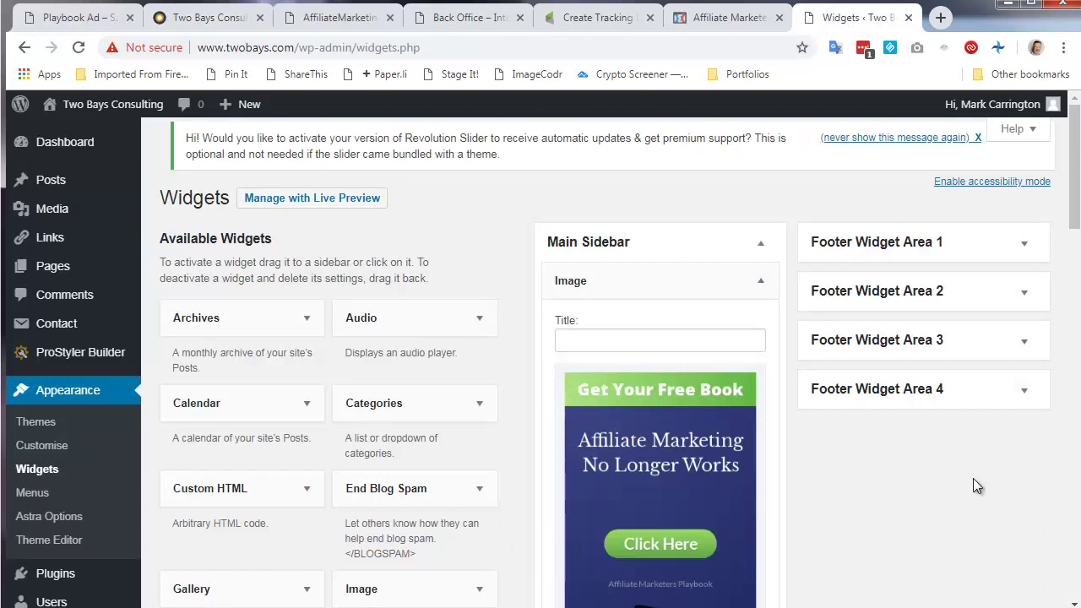
pyautogui.scroll(-4, 973, 478)
pyautogui.scroll(-4, 974, 479)
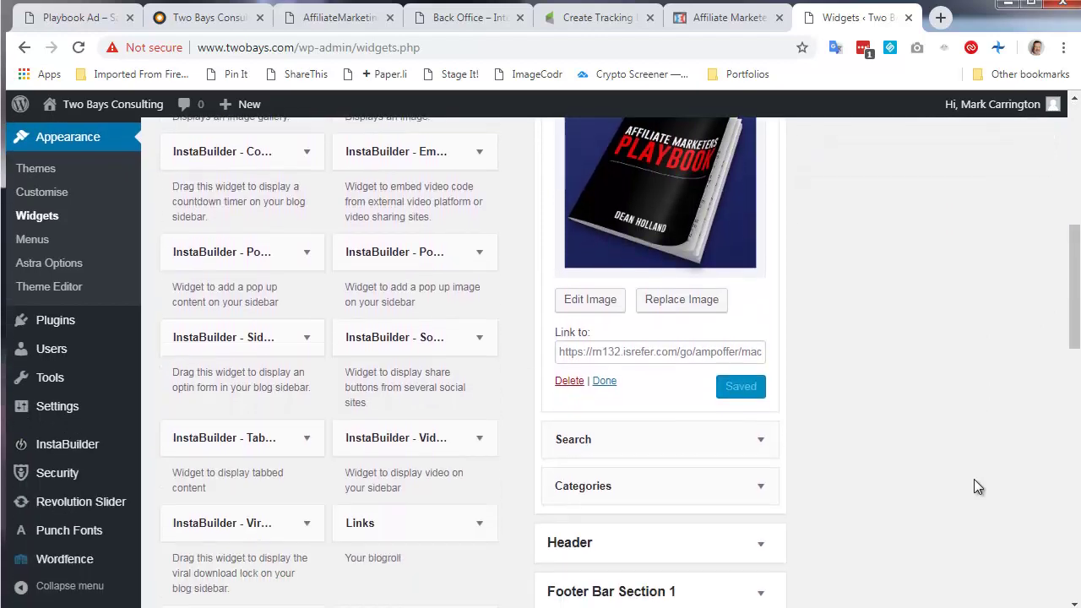
pyautogui.scroll(3, 435, 228)
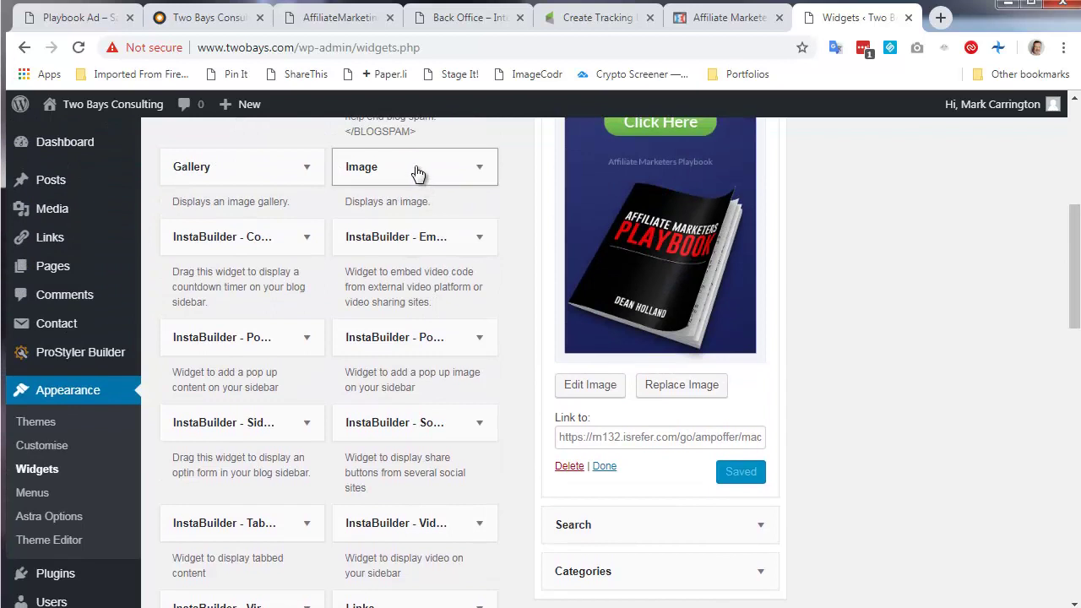
pyautogui.scroll(-3, 804, 499)
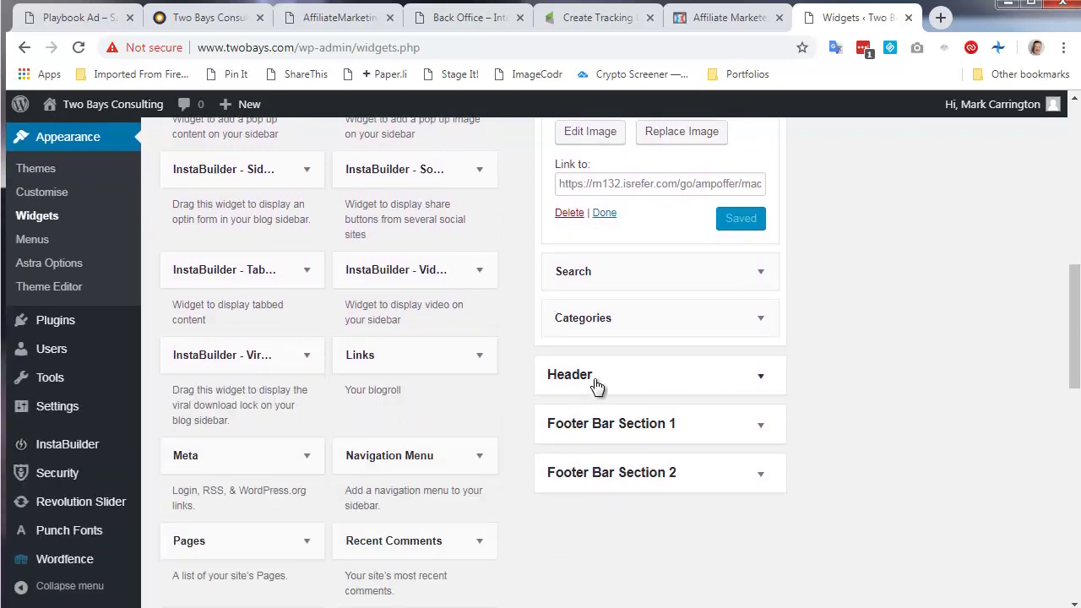
pyautogui.scroll(8, 770, 393)
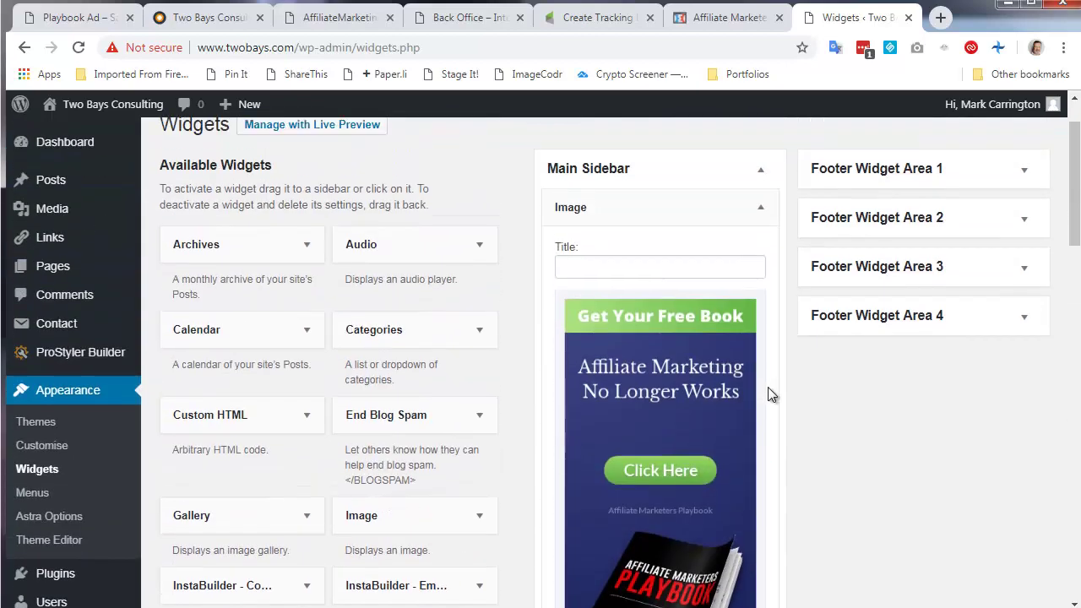
pyautogui.scroll(1, 770, 394)
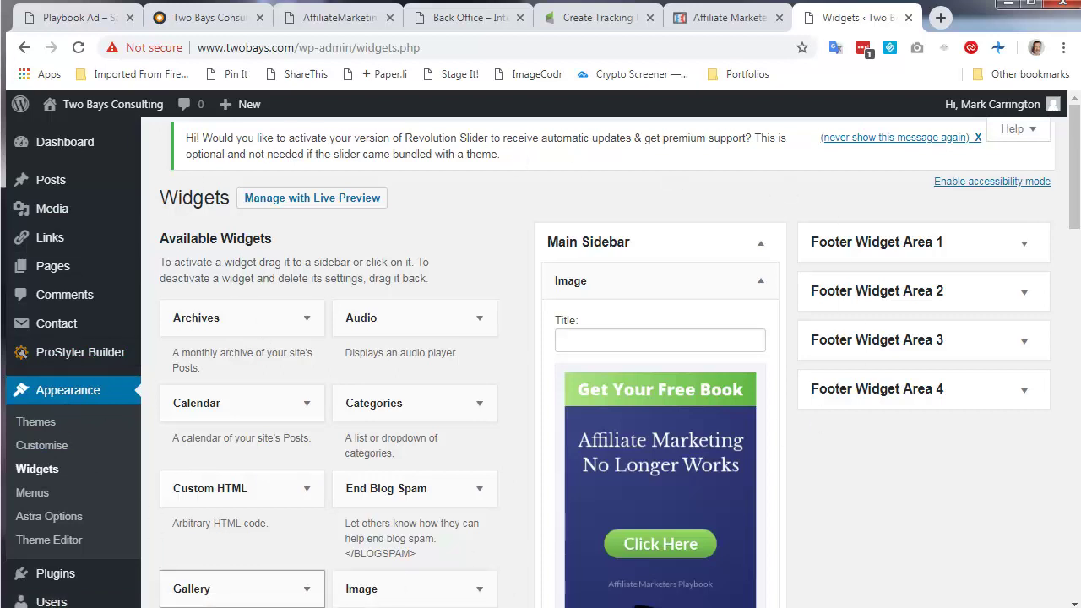
pyautogui.scroll(-2, 359, 473)
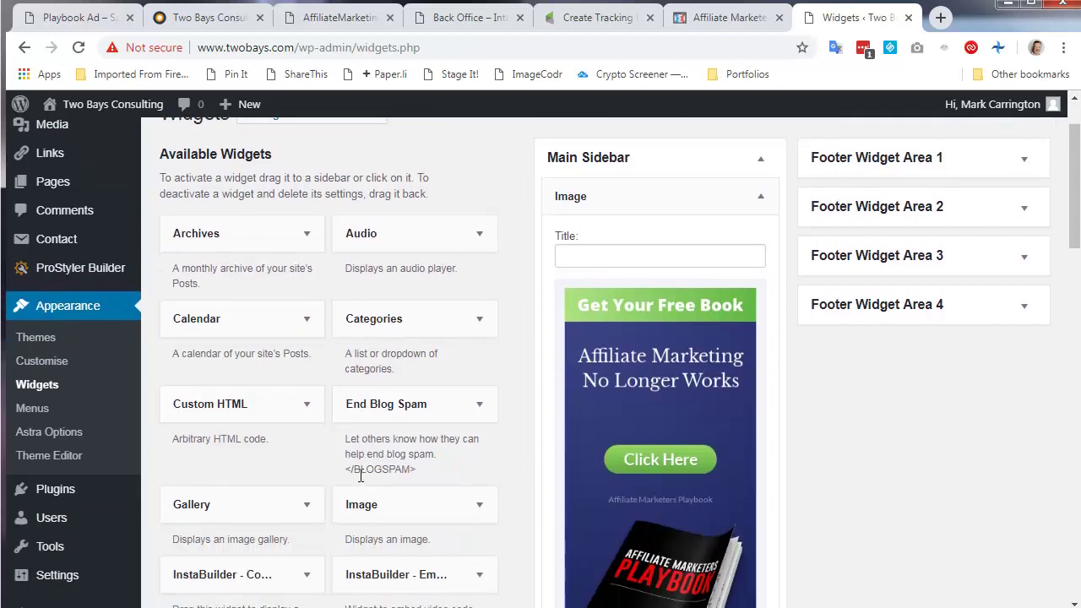
pyautogui.scroll(2, 617, 366)
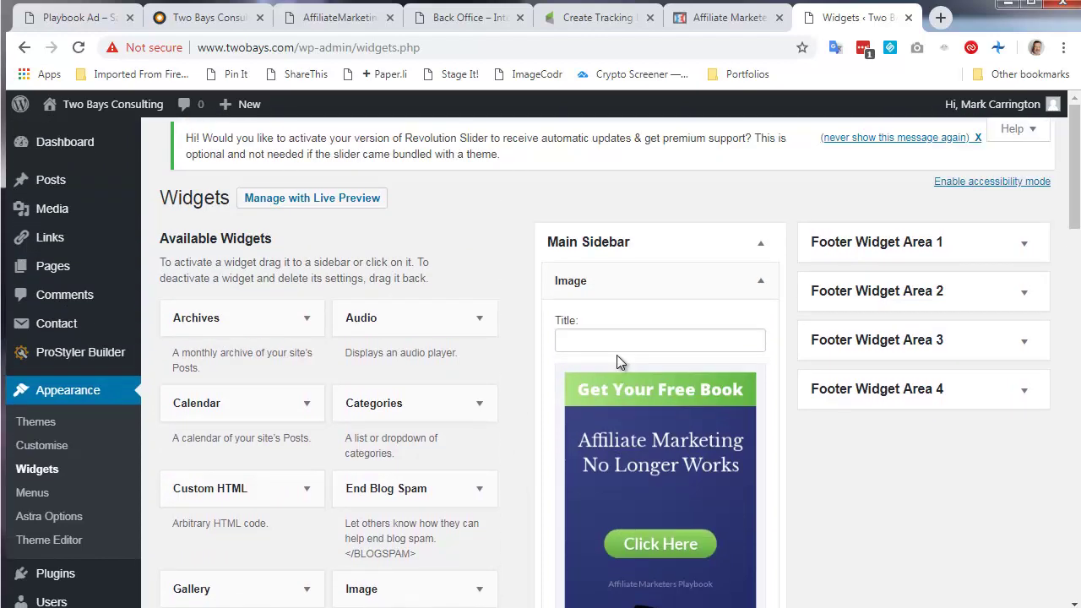
pyautogui.scroll(-6, 658, 266)
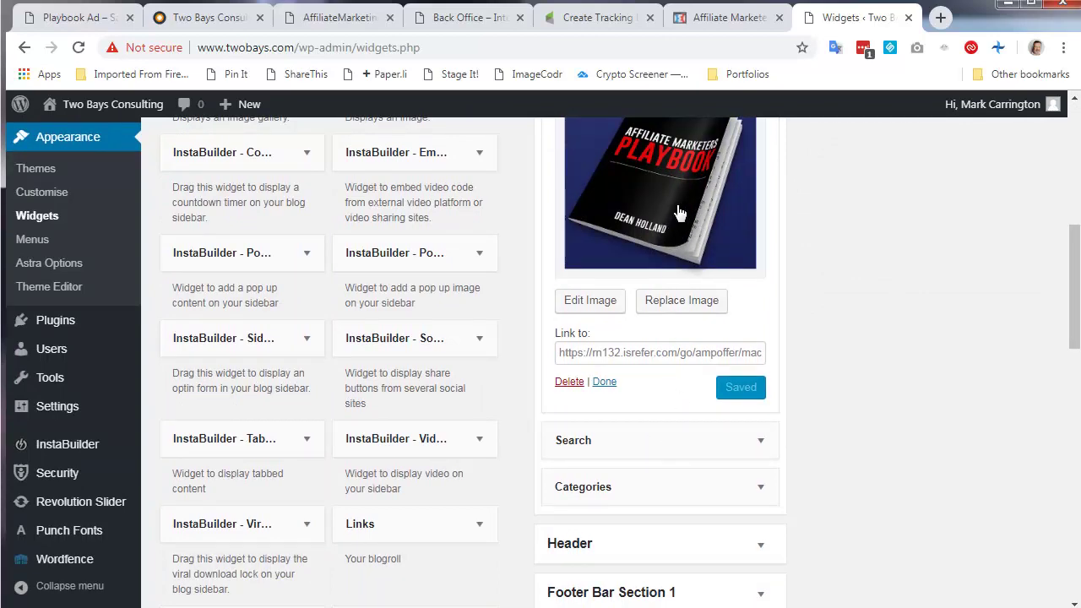
pyautogui.scroll(6, 679, 212)
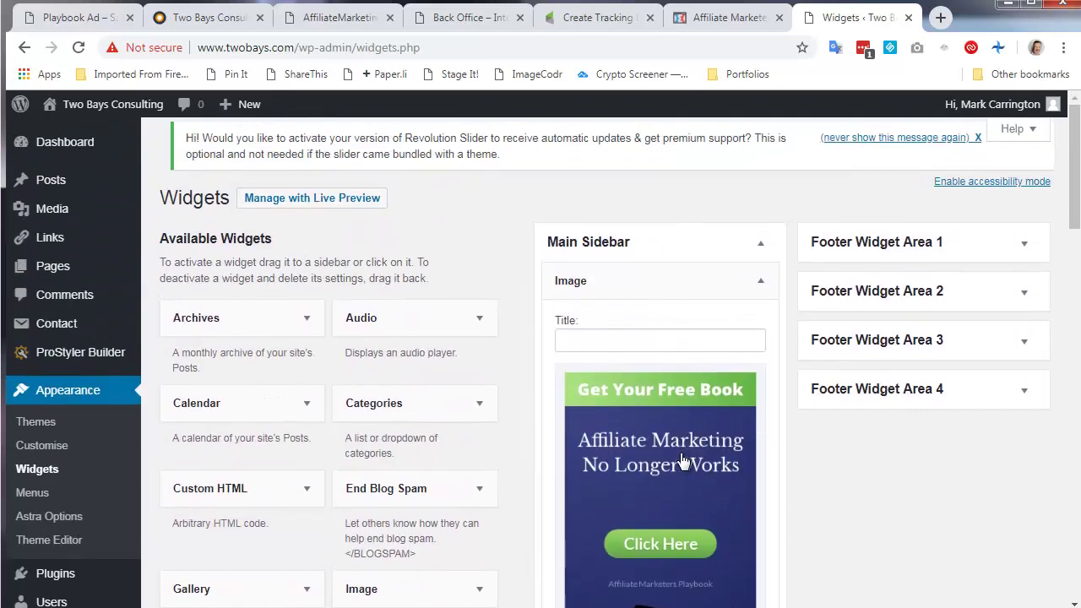